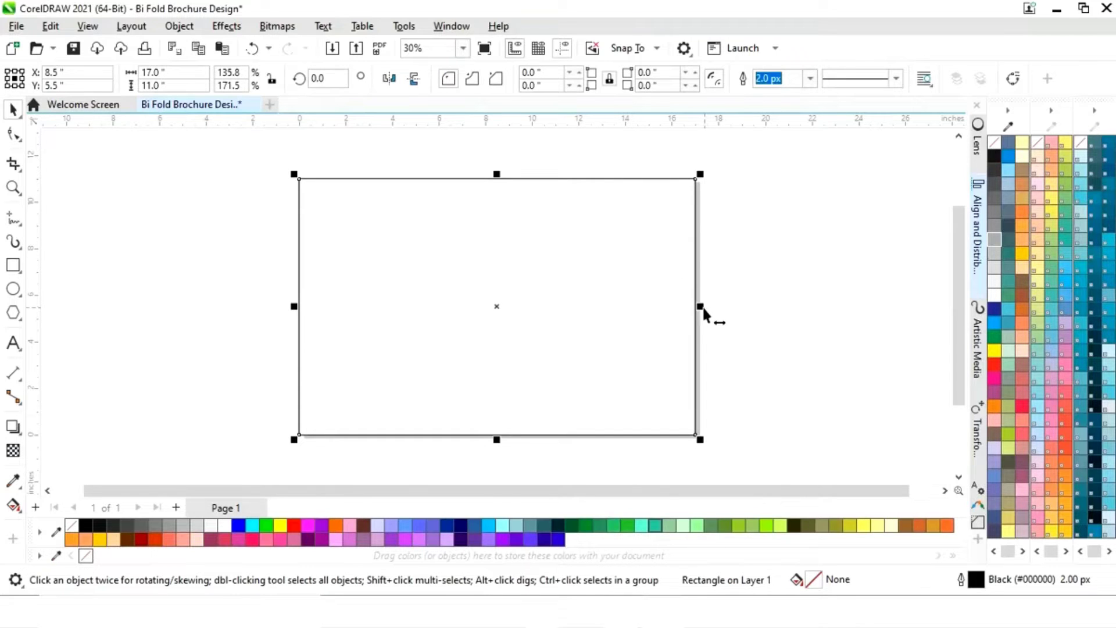
# Step: Duplicate the page-sized rectangle with a narrower width and set the copy's width to 8.5 inches
pyautogui.moveTo(702, 310); pyautogui.dragTo(595, 301)
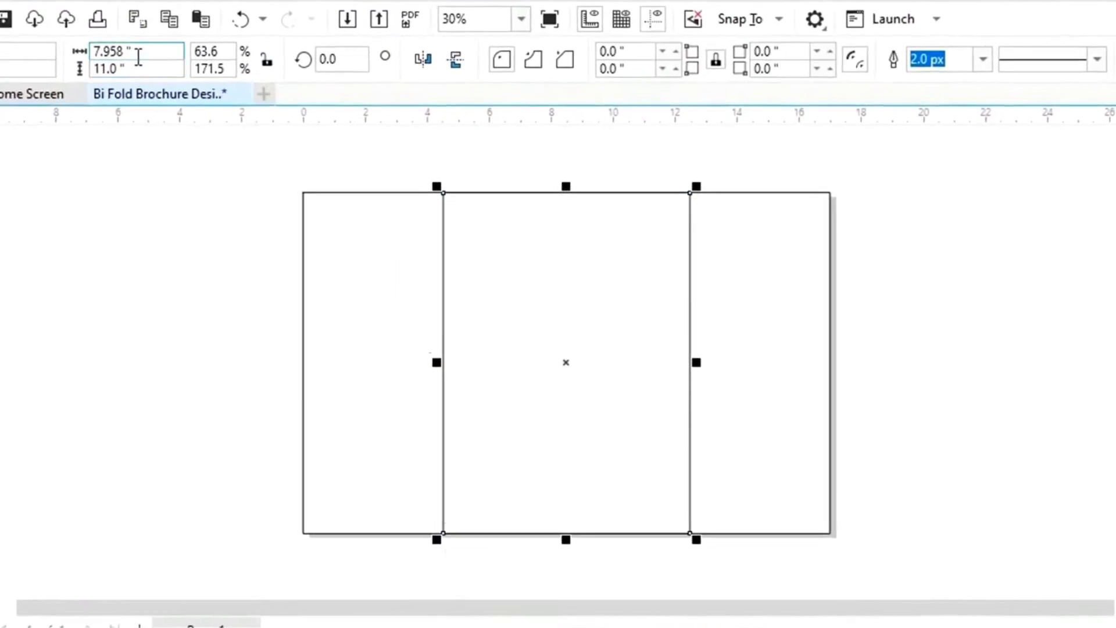
pyautogui.doubleClick(92, 51)
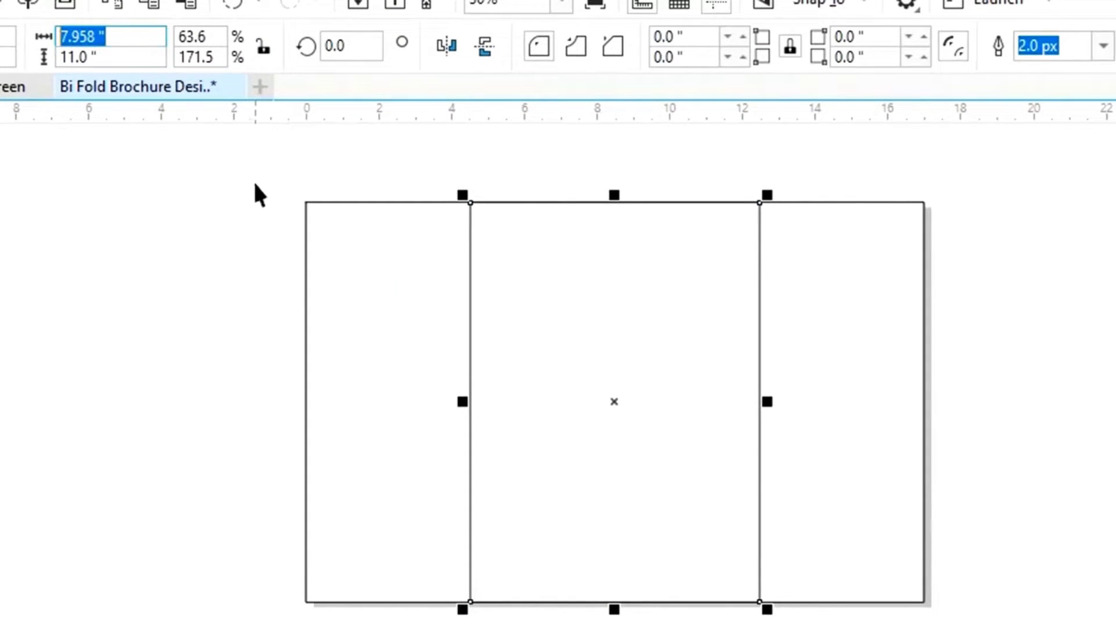
pyautogui.write('8.5')
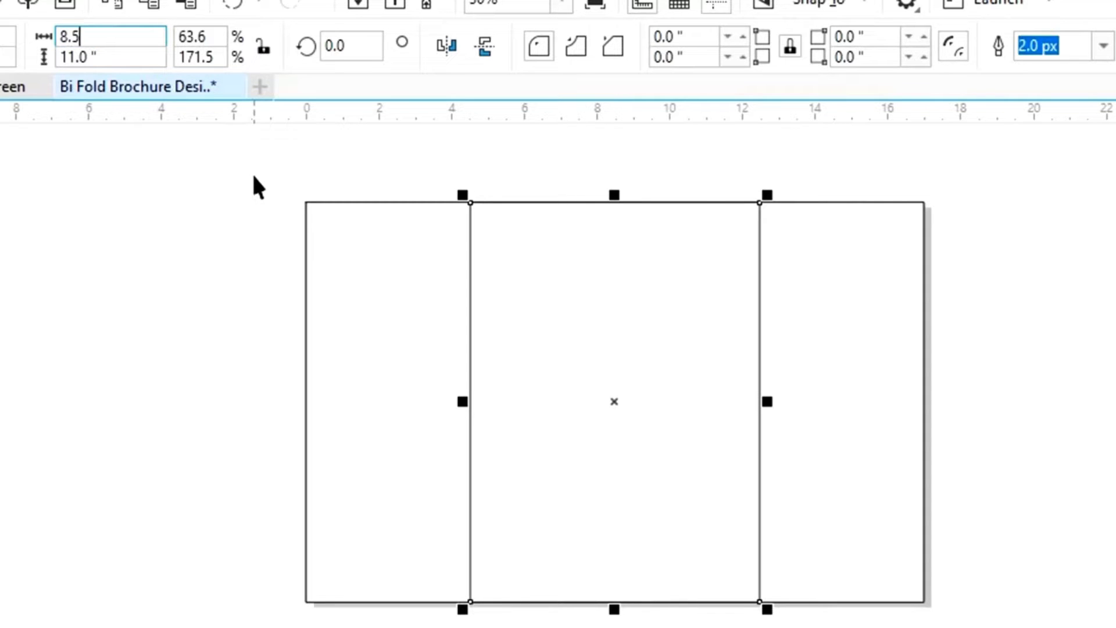
pyautogui.press('Return')
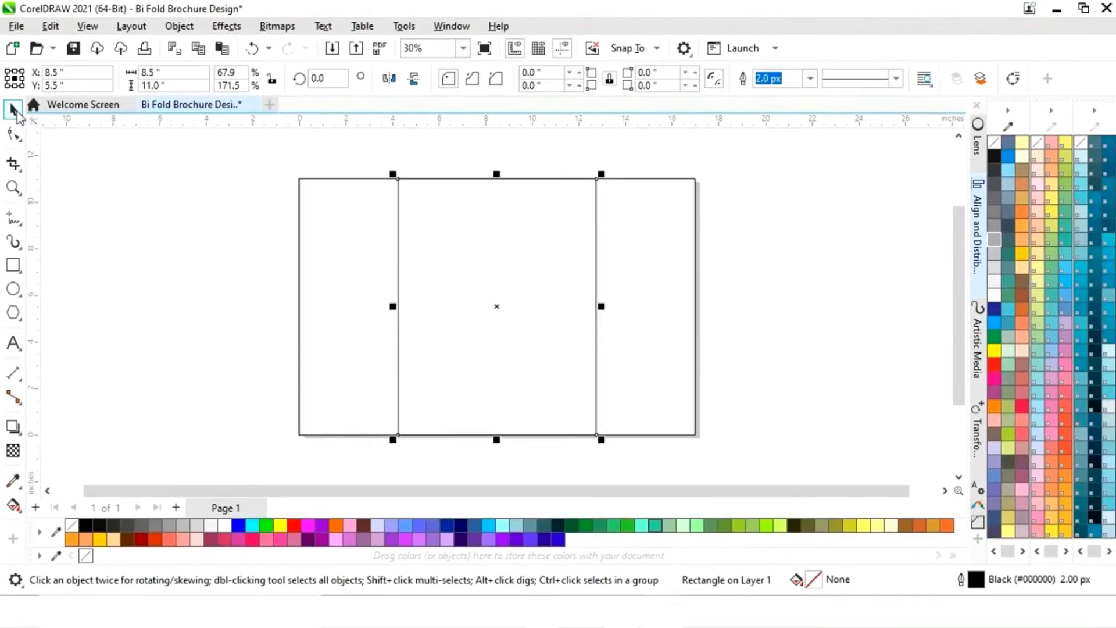
# Step: Align the 8.5-inch-wide rectangle with the left edge of the page-sized rectangle, using the active objects as the alignment reference
pyautogui.keyDown('shift'); pyautogui.click(636, 264); pyautogui.keyUp('shift')
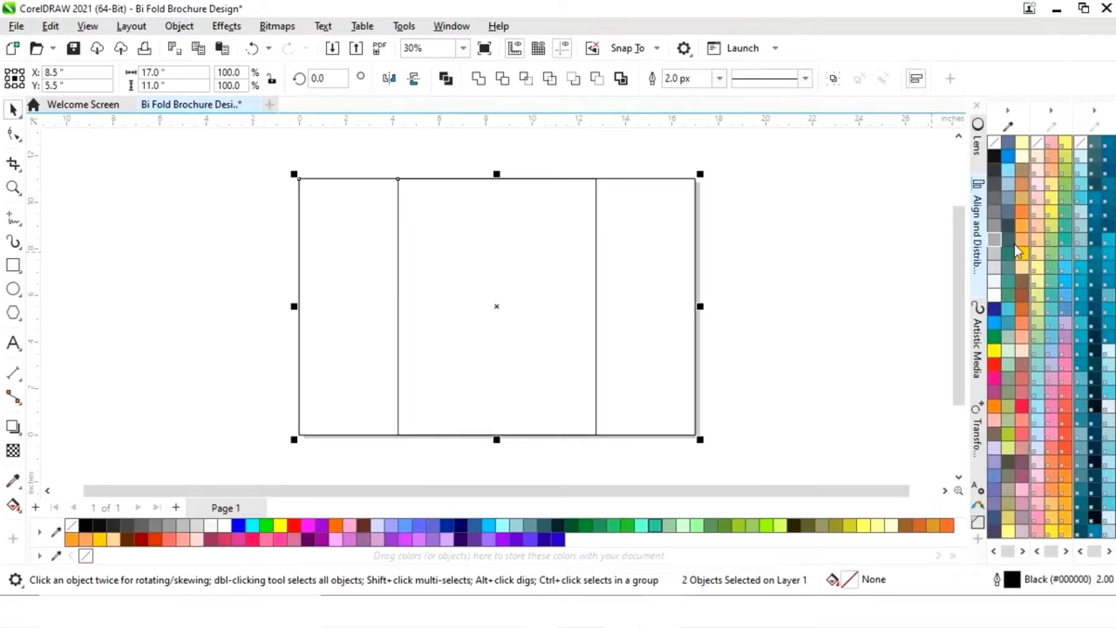
pyautogui.click(980, 242)
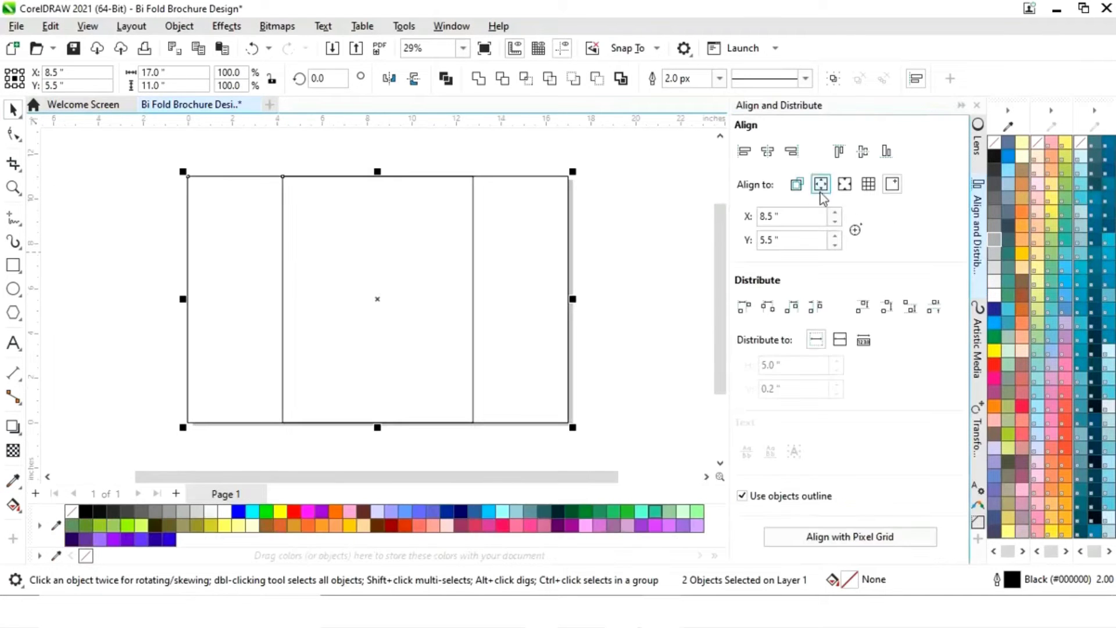
pyautogui.click(797, 185)
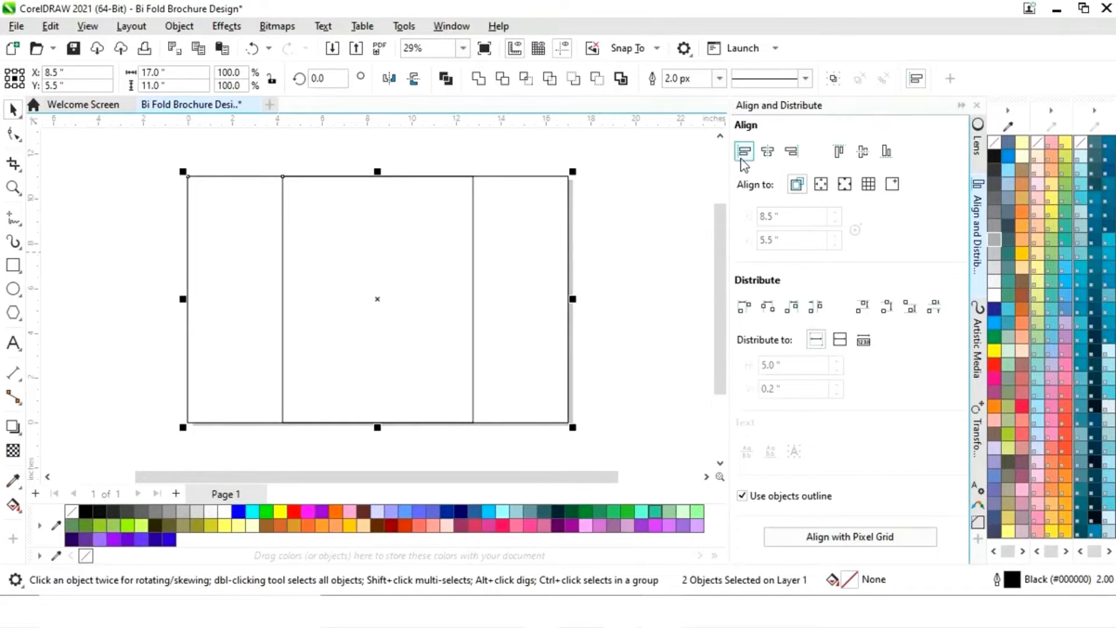
pyautogui.click(745, 151)
pyautogui.click(961, 106)
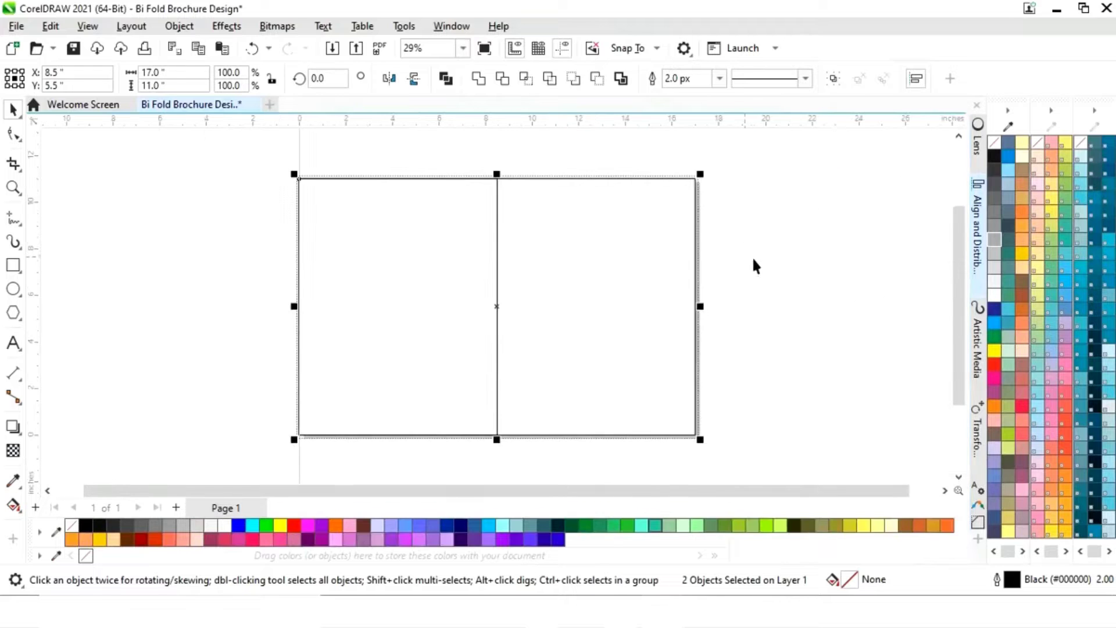
pyautogui.click(793, 245)
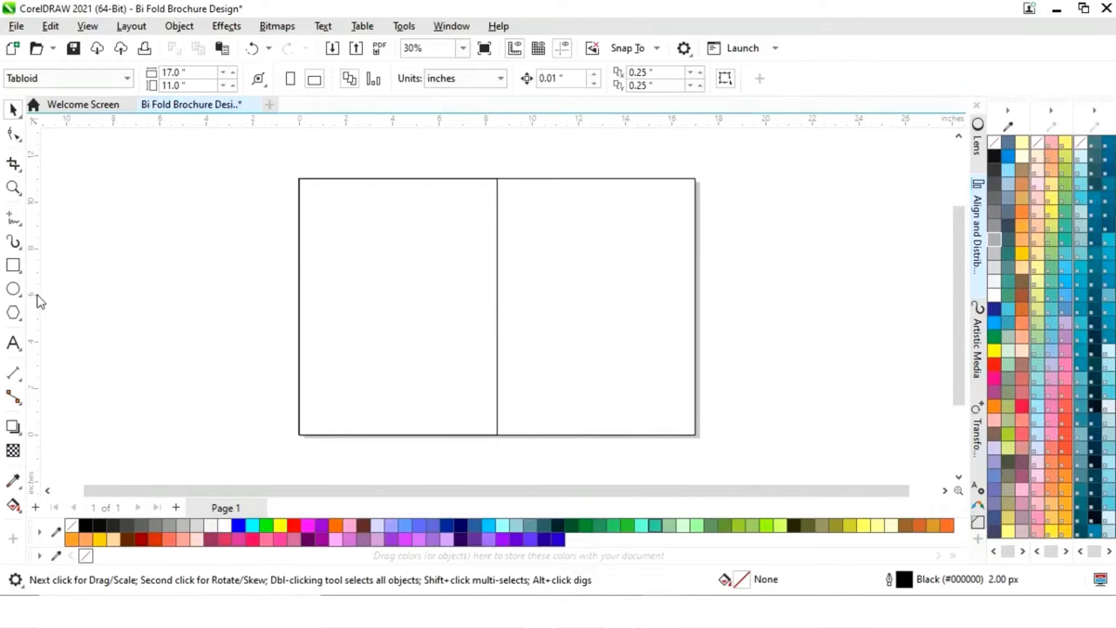
# Step: Place a vertical guideline at the page's centre along the half-page rectangle's edge, and delete the half-page rectangle
pyautogui.moveTo(36, 301); pyautogui.dragTo(500, 354)
pyautogui.click(388, 362)
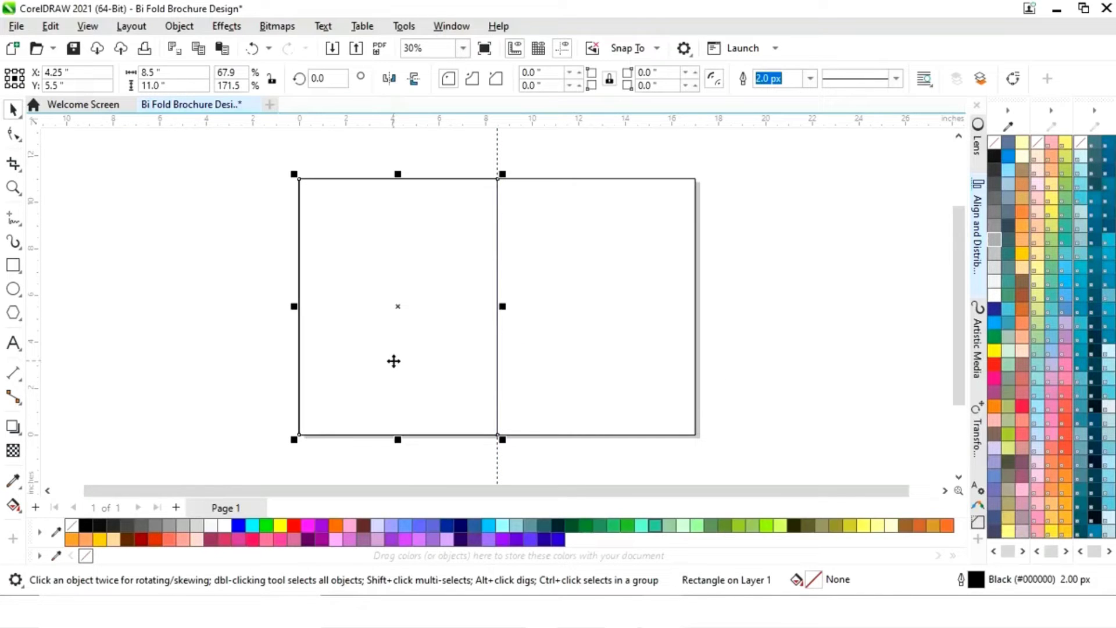
pyautogui.press('Escape')
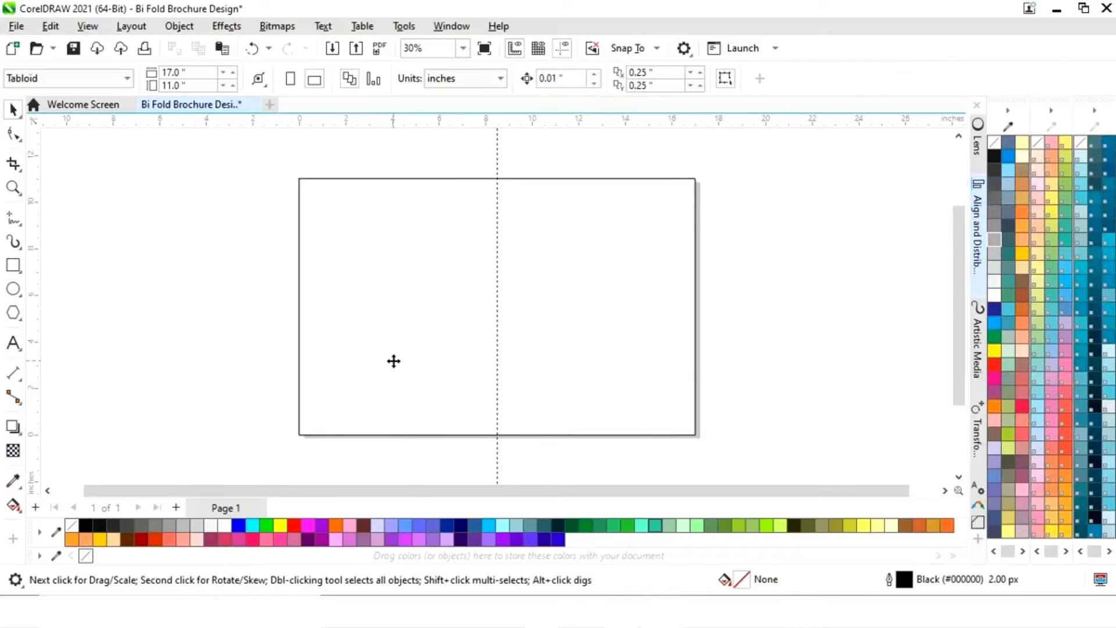
# Step: Duplicate the page-sized rectangle as a bottom strip about 3.3 inches high and convert the strip to curves
pyautogui.click(499, 193)
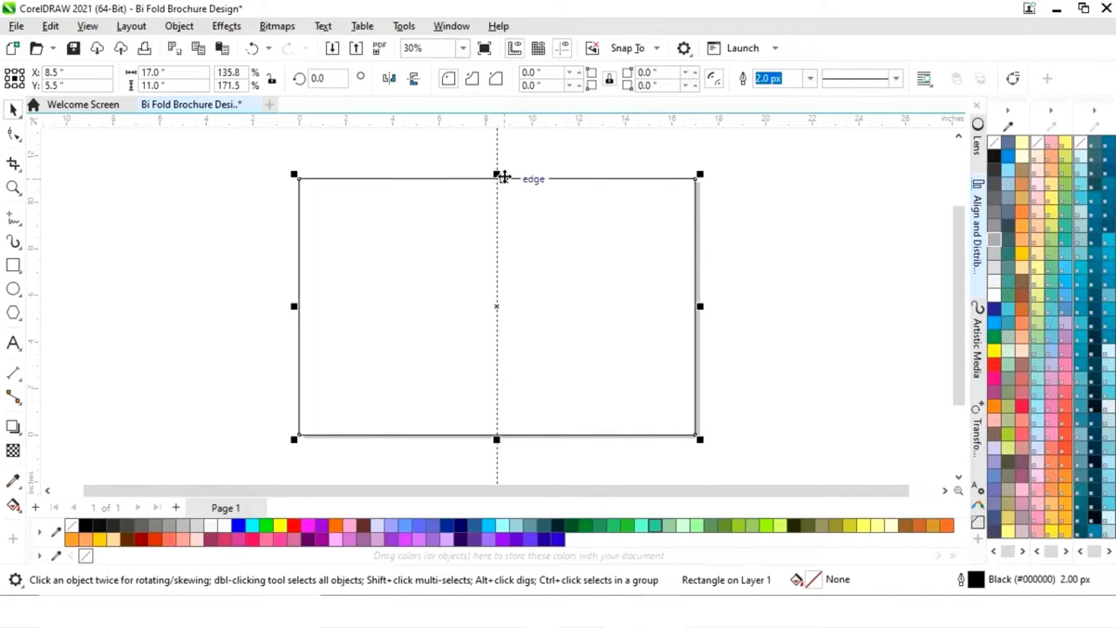
pyautogui.moveTo(497, 175); pyautogui.dragTo(491, 351)
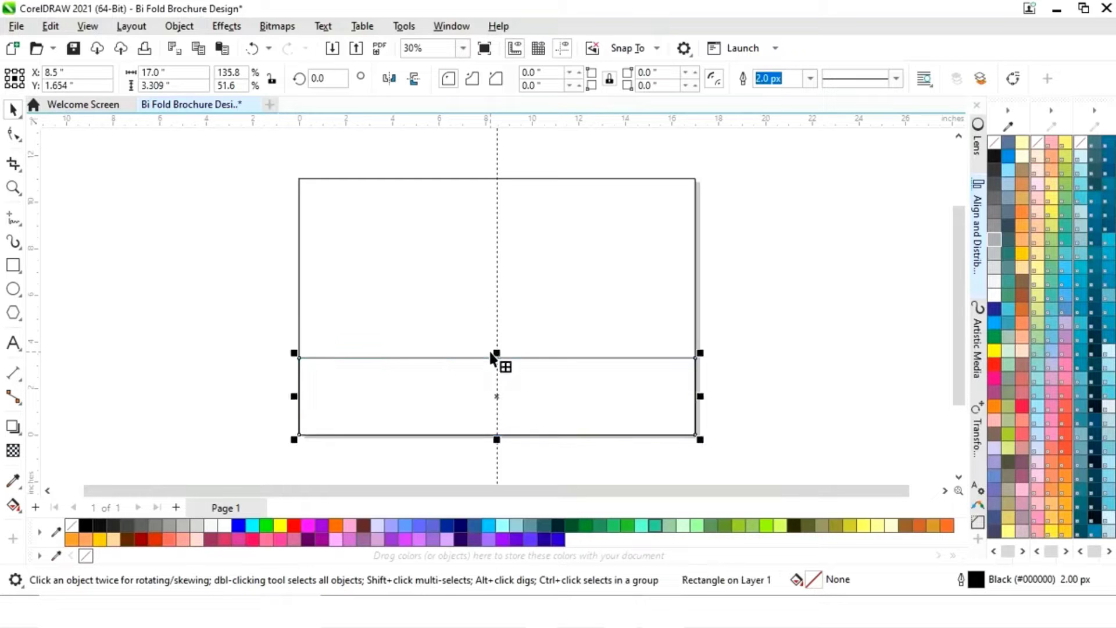
pyautogui.rightClick(499, 396)
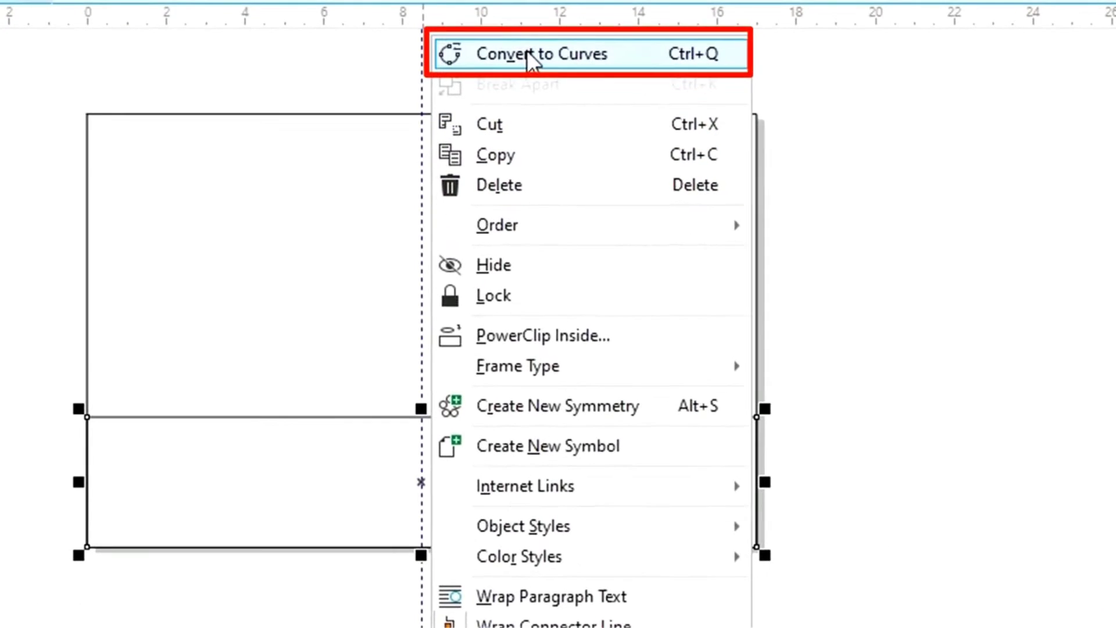
pyautogui.click(545, 92)
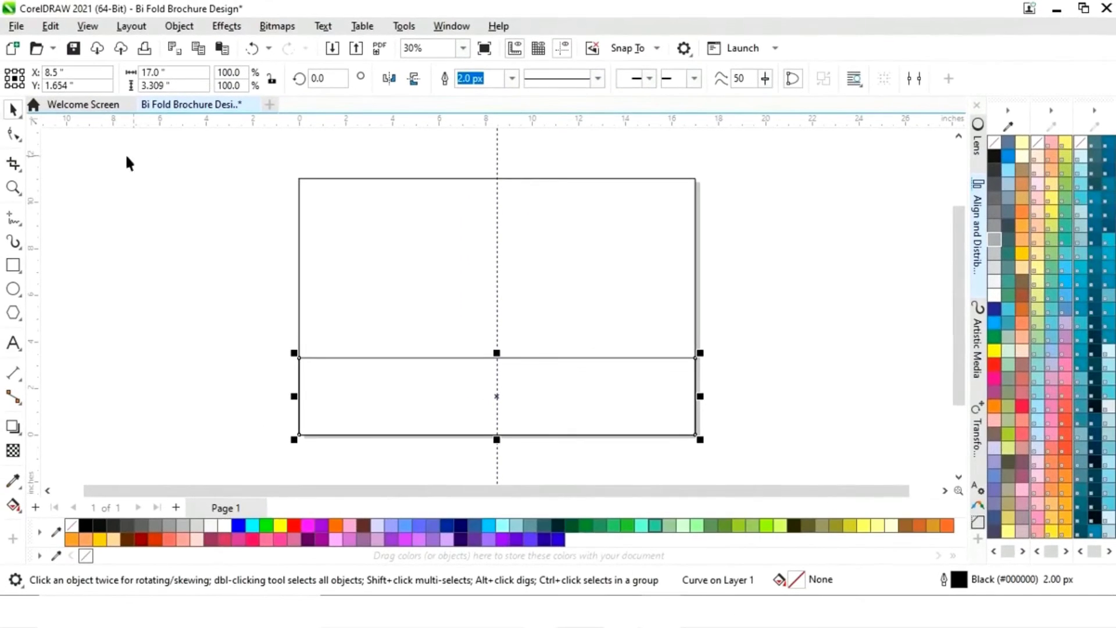
# Step: Convert the bottom strip's upper edge to a curved segment and add a node where it crosses the centre guideline
pyautogui.click(14, 135)
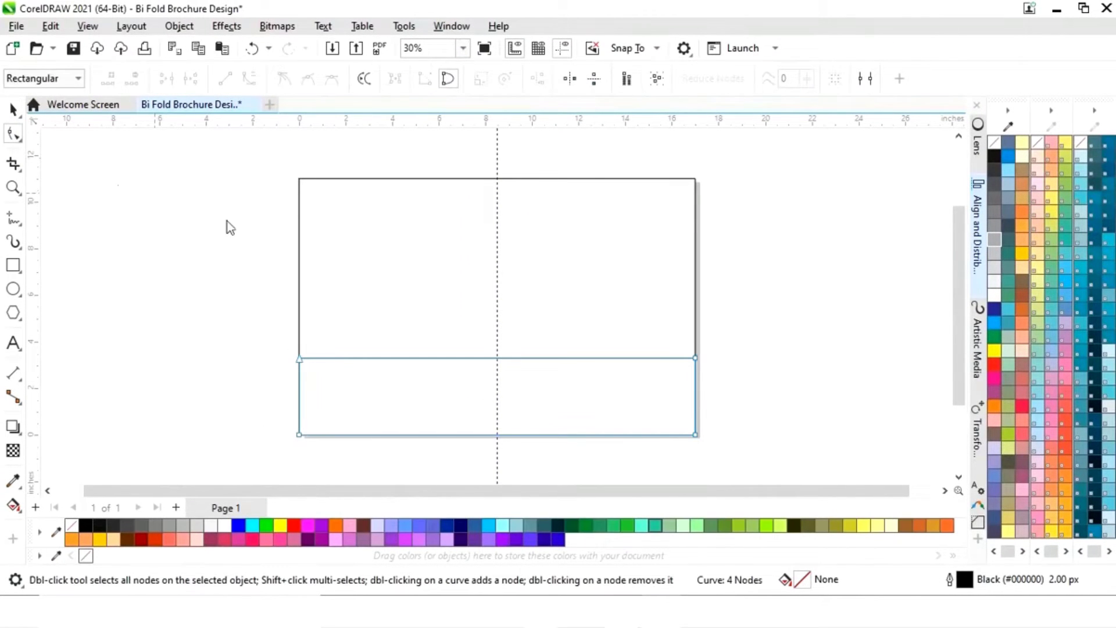
pyautogui.click(497, 359)
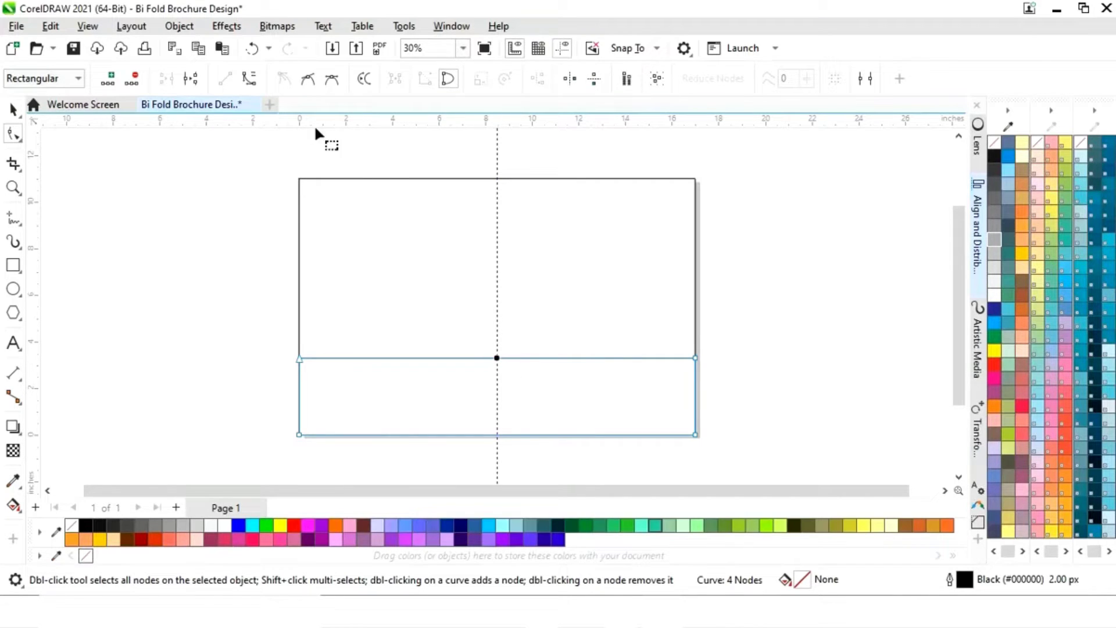
pyautogui.click(250, 78)
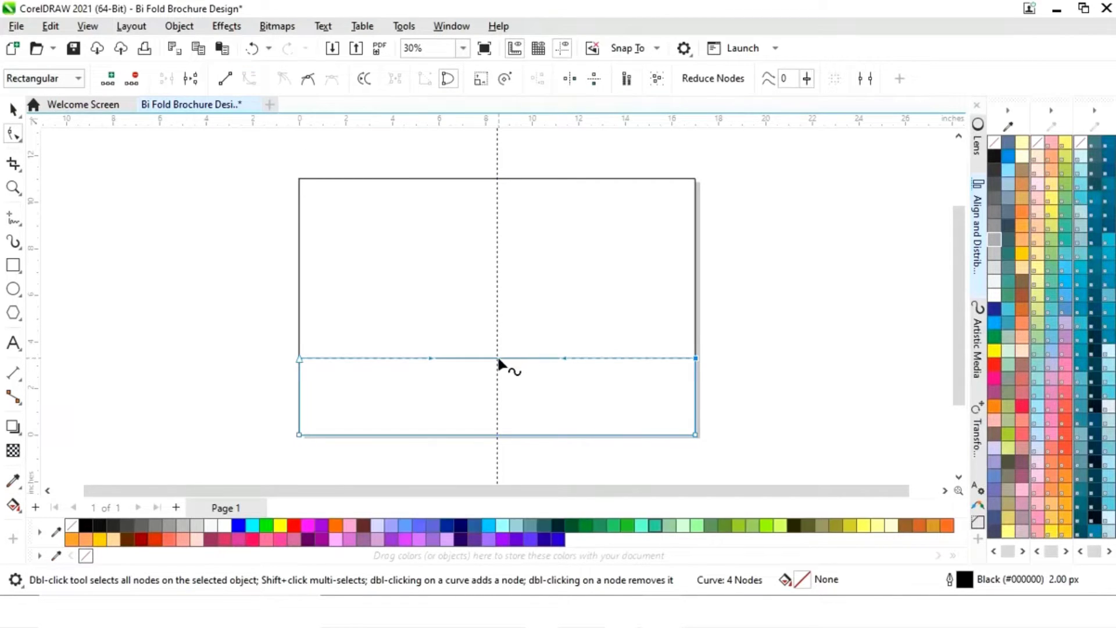
pyautogui.hotkey('ctrl', 'z')
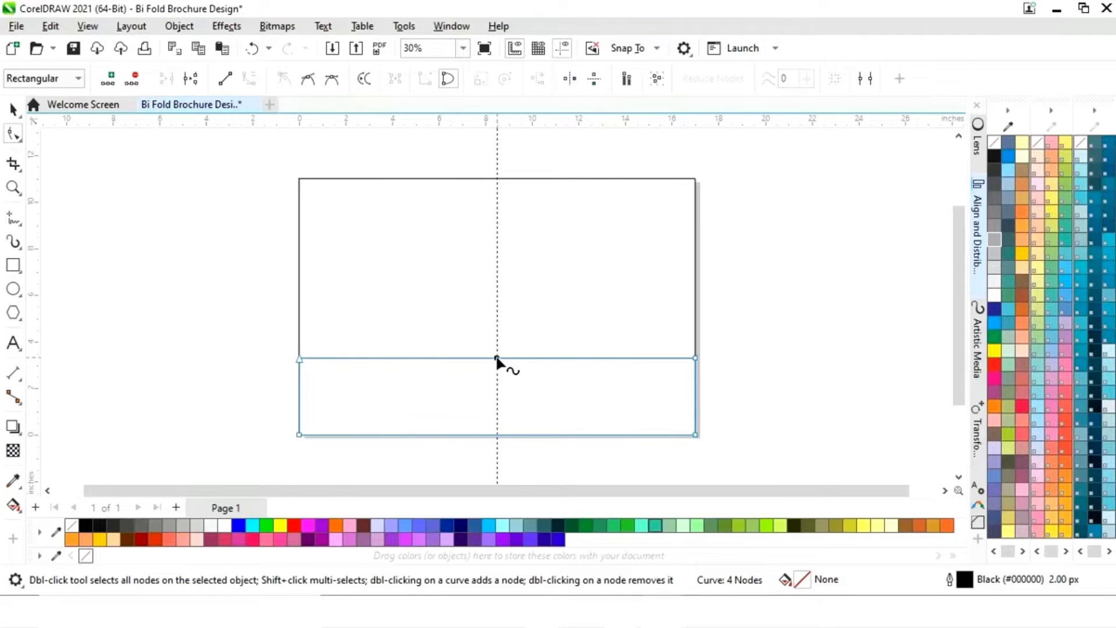
pyautogui.rightClick(497, 359)
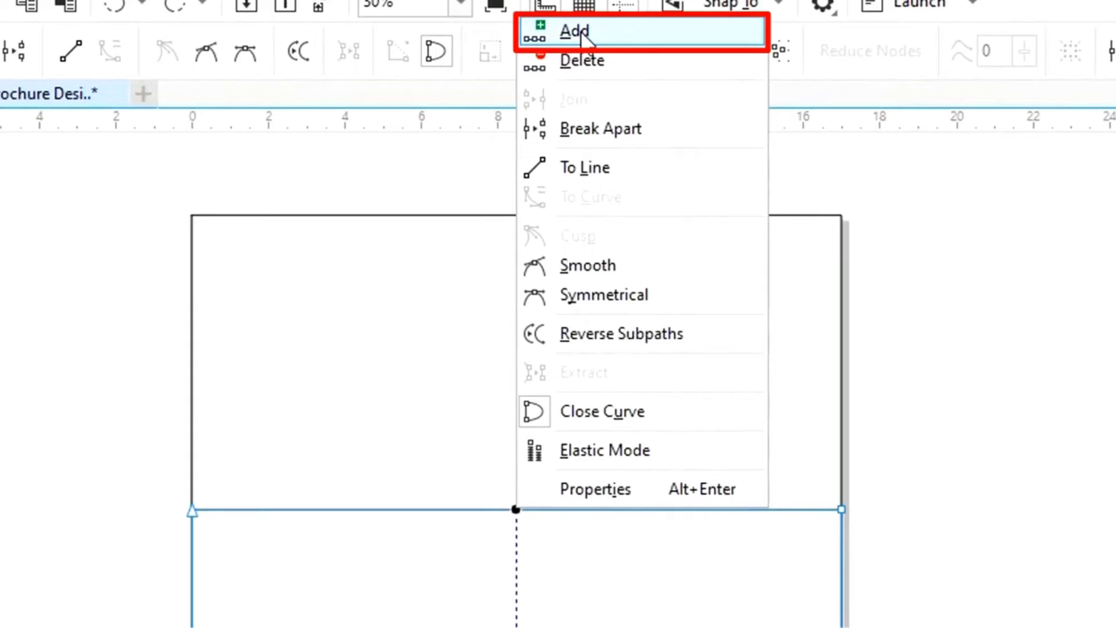
pyautogui.click(579, 33)
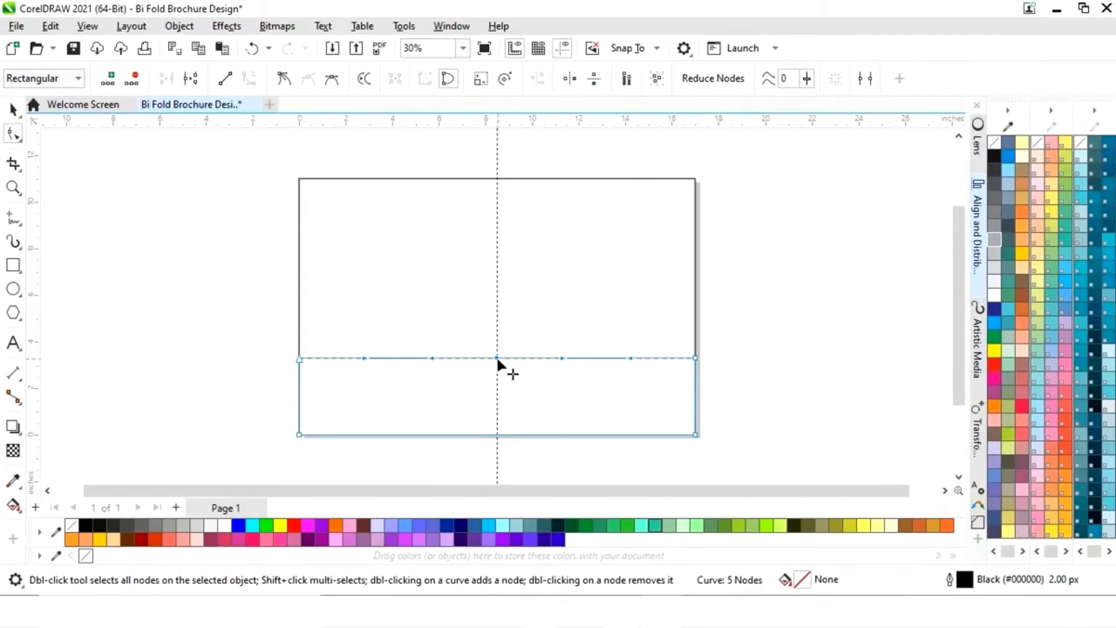
# Step: Raise the middle node to form a symmetrical wave, and lower the whole upper curve so it peaks at about 4.5 inches
pyautogui.moveTo(497, 360); pyautogui.dragTo(498, 312)
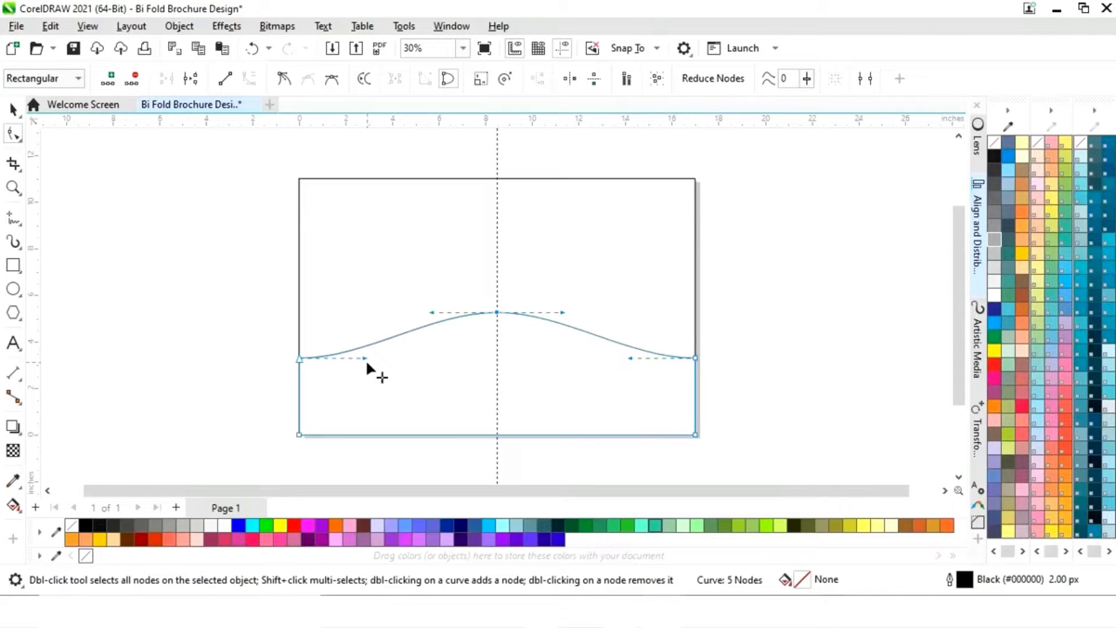
pyautogui.moveTo(725, 379); pyautogui.dragTo(722, 378)
pyautogui.moveTo(497, 314); pyautogui.dragTo(497, 331)
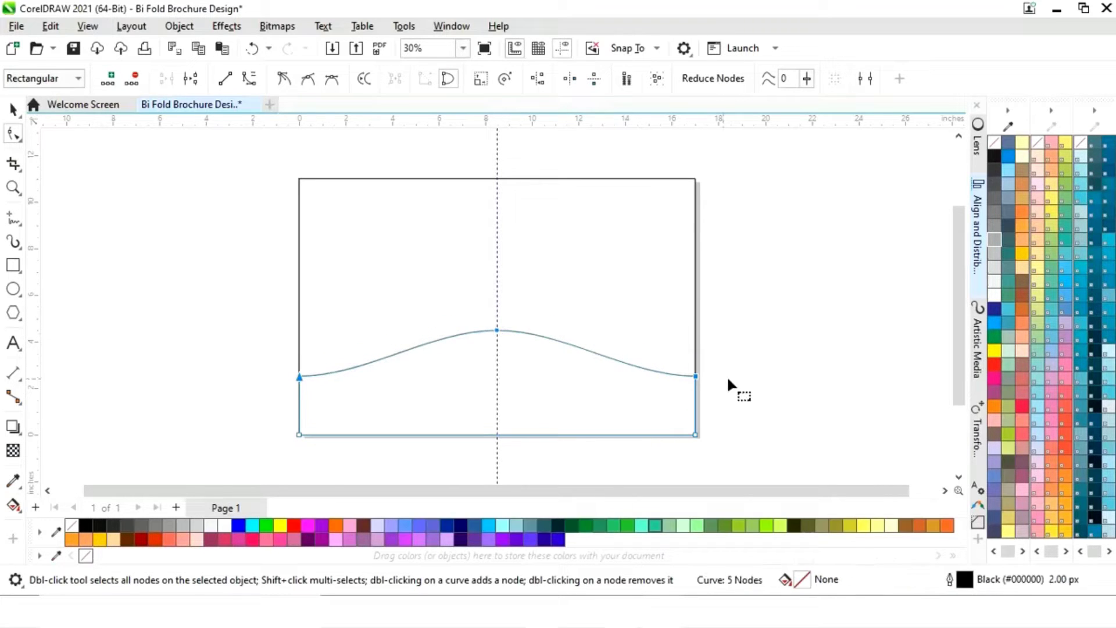
# Step: Raise the wave's right end node with a dip just before it, and lower its left end node
pyautogui.click(731, 373)
pyautogui.click(668, 398)
pyautogui.click(696, 377)
pyautogui.moveTo(697, 377); pyautogui.dragTo(616, 397)
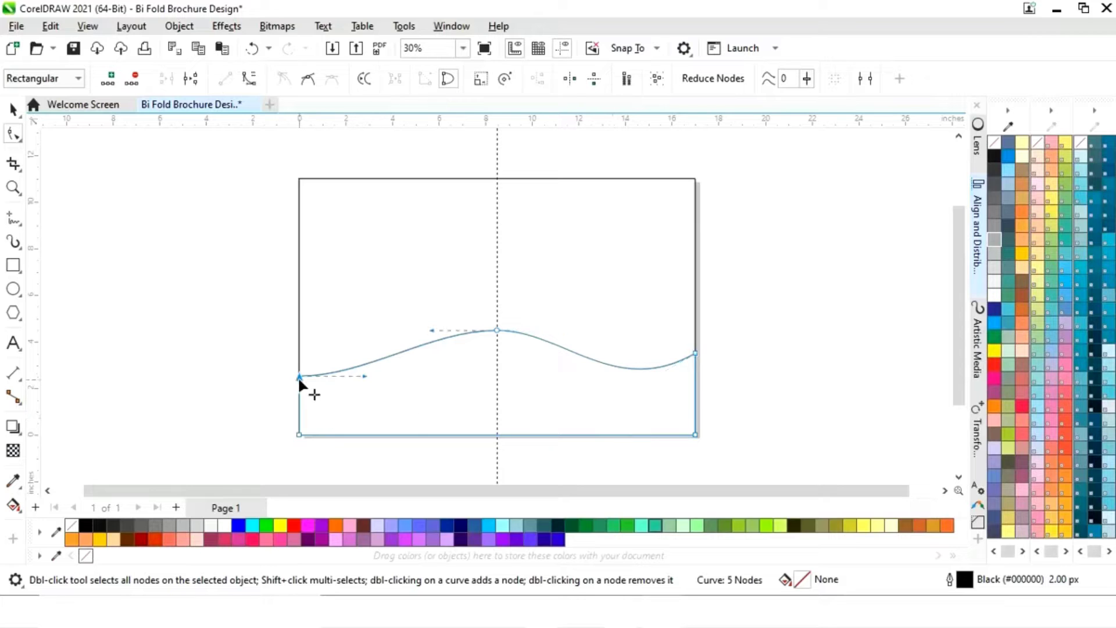
pyautogui.moveTo(298, 375); pyautogui.dragTo(369, 400)
pyautogui.click(15, 114)
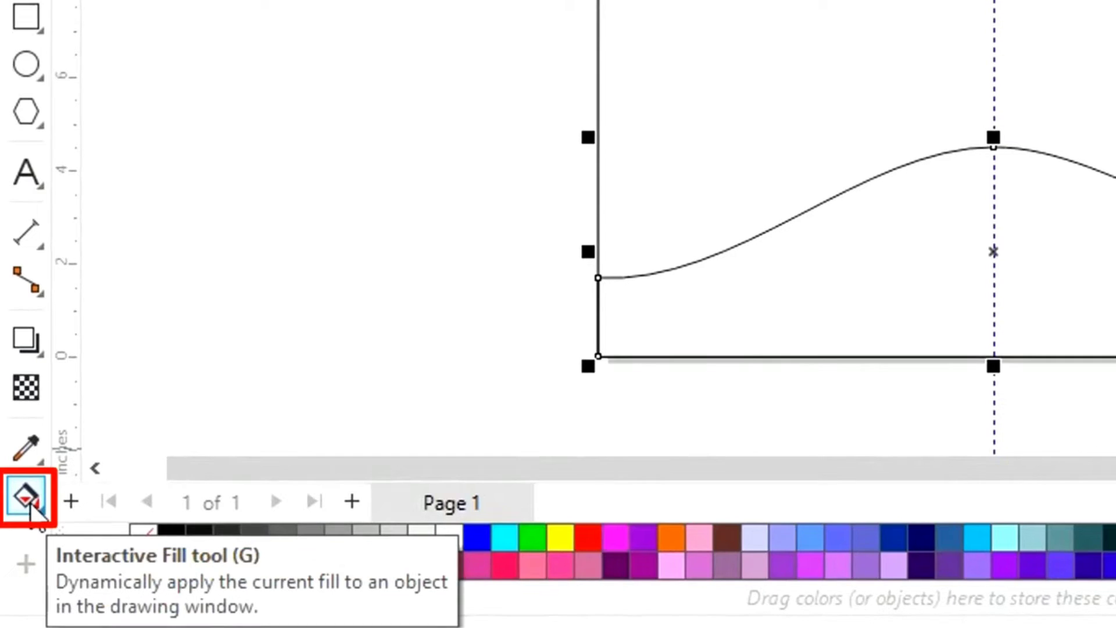
# Step: Fill the wave shape with a horizontal gradient from dark gray at the left to white at the right, and remove its outline
pyautogui.click(29, 504)
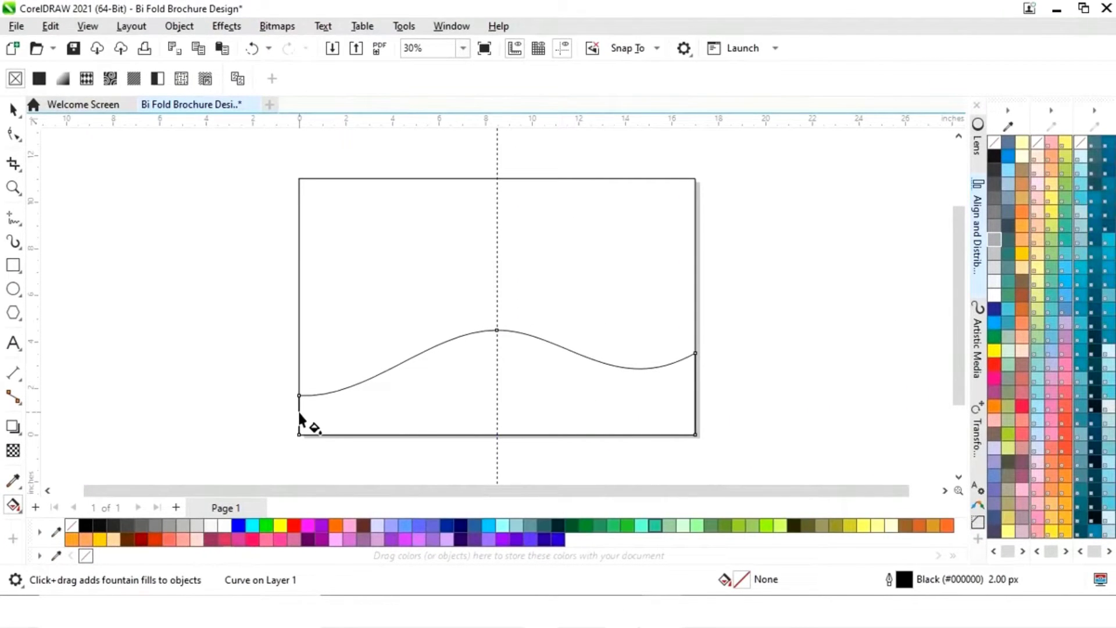
pyautogui.moveTo(299, 413); pyautogui.dragTo(688, 409)
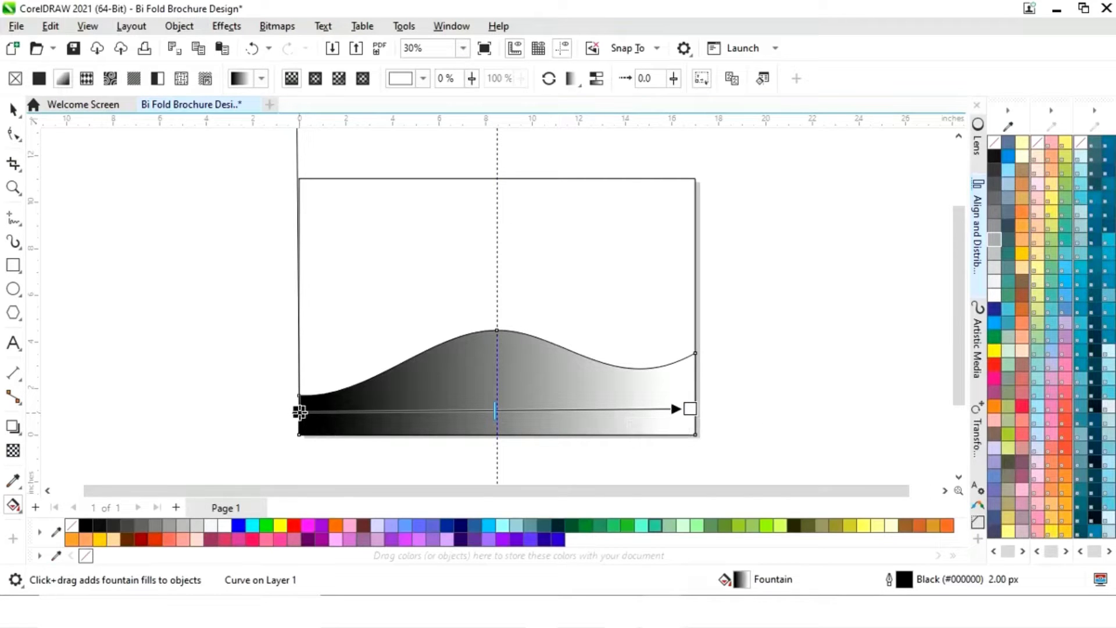
pyautogui.click(299, 412)
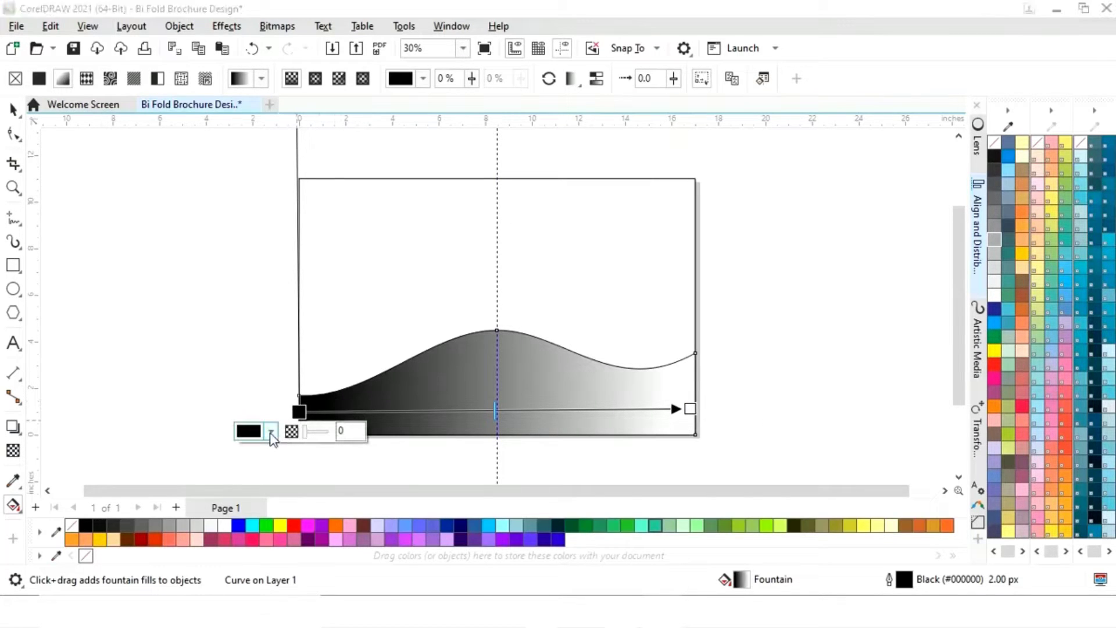
pyautogui.click(270, 431)
pyautogui.click(392, 399)
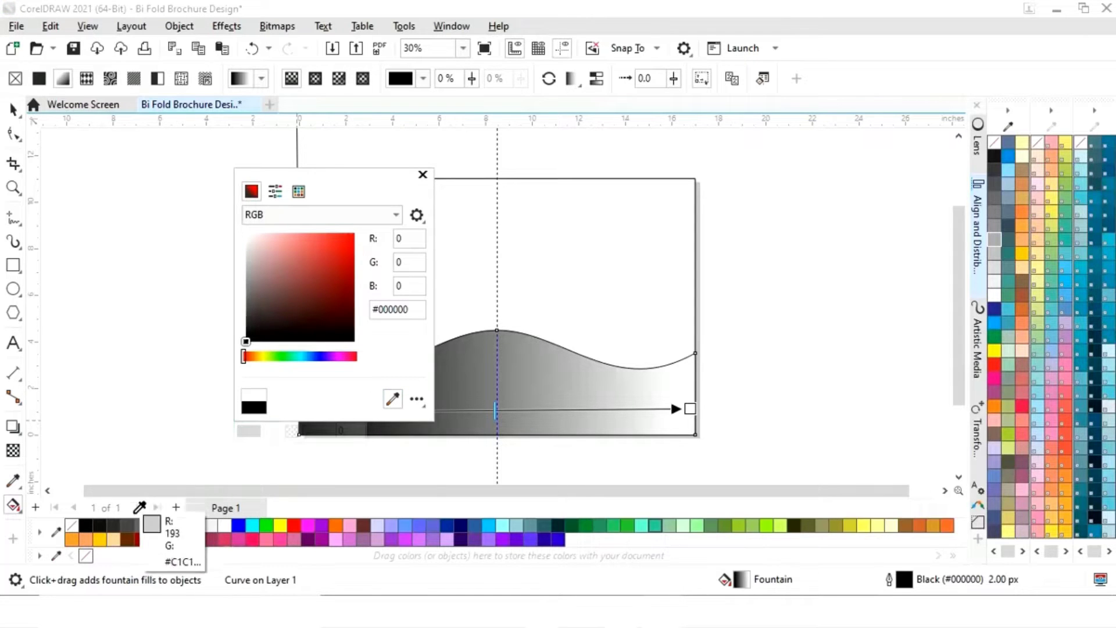
pyautogui.click(137, 524)
pyautogui.click(434, 175)
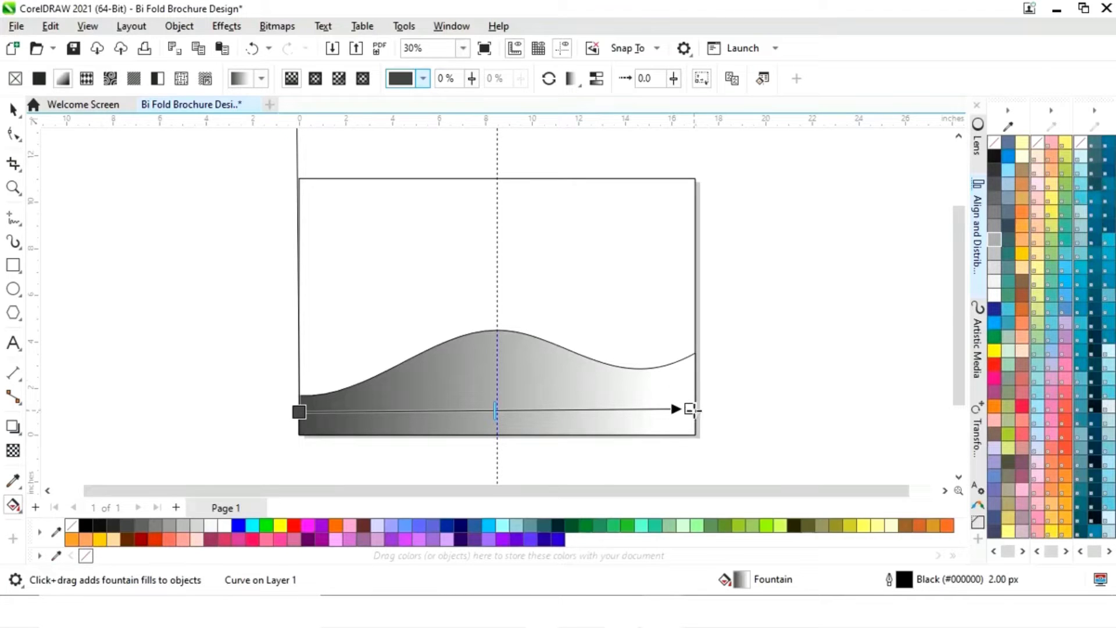
pyautogui.click(12, 111)
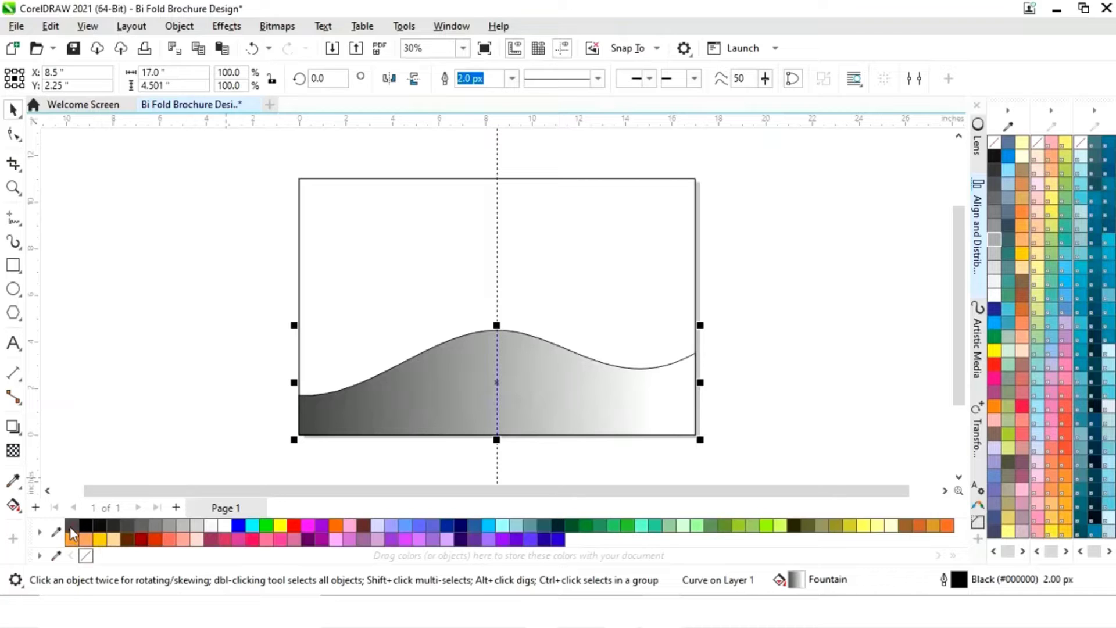
pyautogui.rightClick(70, 526)
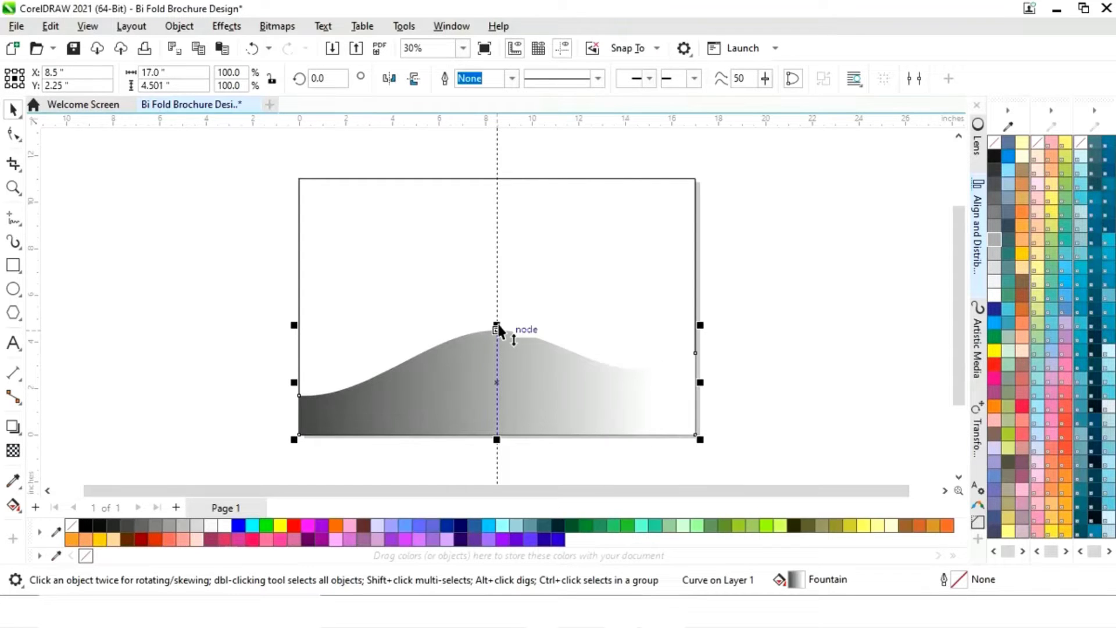
# Step: Duplicate the wave shape with its height reduced to about 4.05 inches, and fill the copy with black
pyautogui.moveTo(497, 327); pyautogui.dragTo(497, 336)
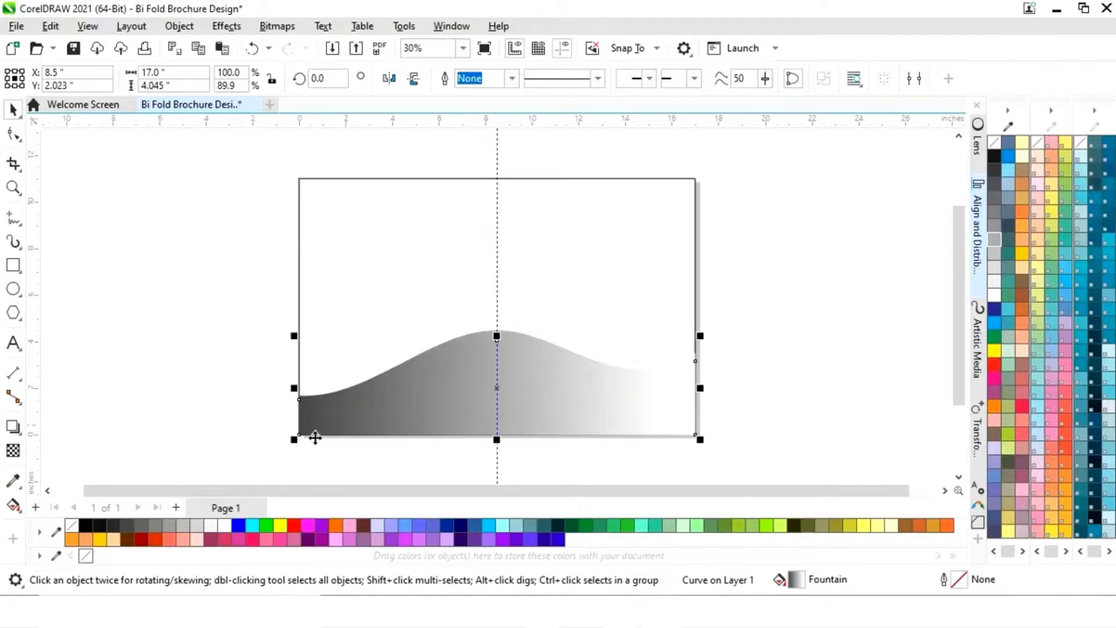
pyautogui.click(86, 526)
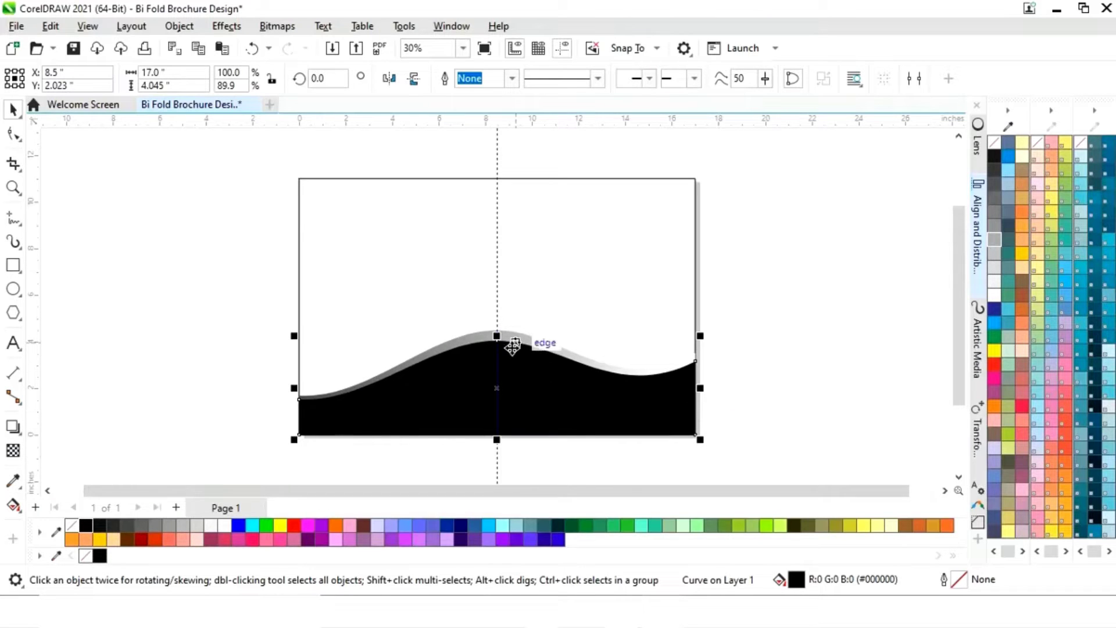
pyautogui.press('z')
pyautogui.moveTo(274, 283); pyautogui.dragTo(760, 426)
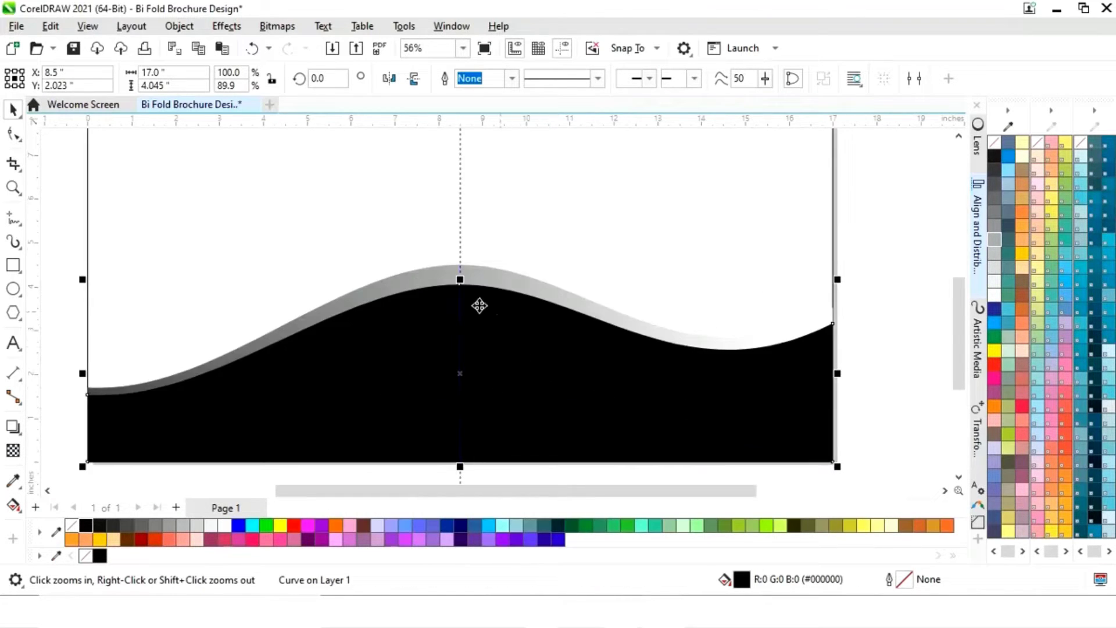
# Step: Increase the black wave's height to about 4.27 inches
pyautogui.moveTo(460, 283); pyautogui.dragTo(460, 270)
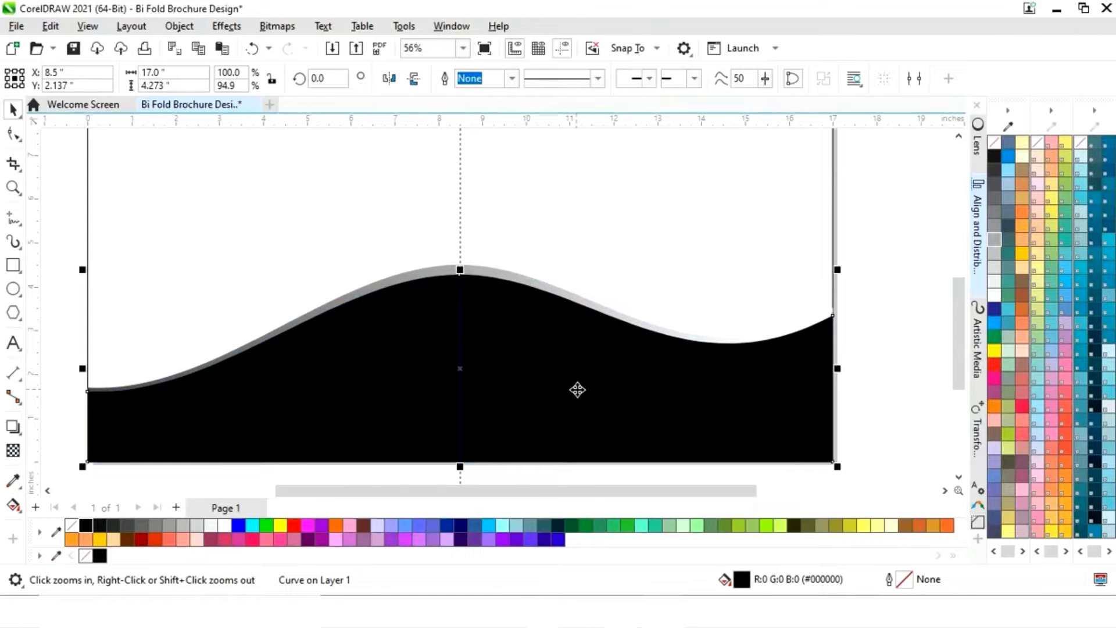
pyautogui.scroll(-1, 577, 390)
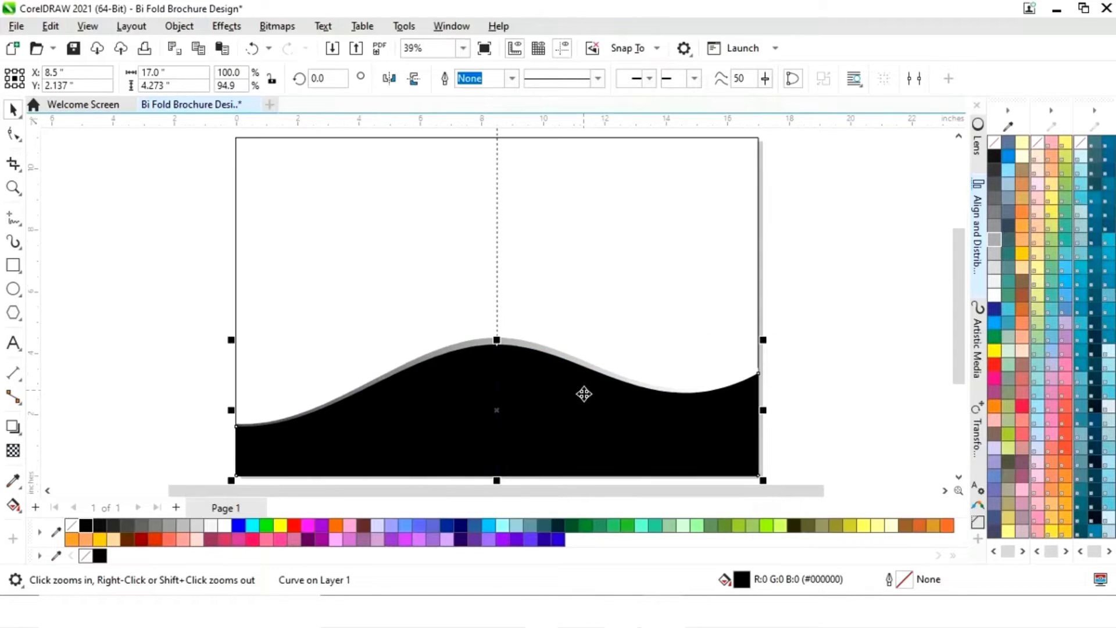
pyautogui.click(861, 339)
# Step: Duplicate the black wave with its height reduced to about 4.07 inches, and fill the copy with white
pyautogui.click(548, 417)
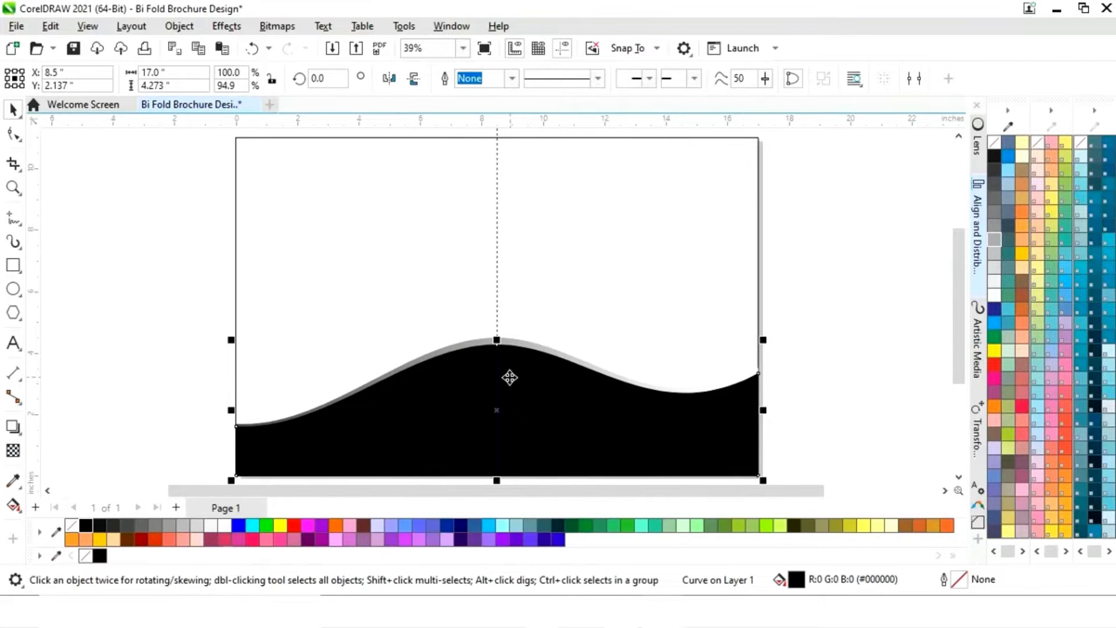
pyautogui.moveTo(498, 341); pyautogui.dragTo(498, 350)
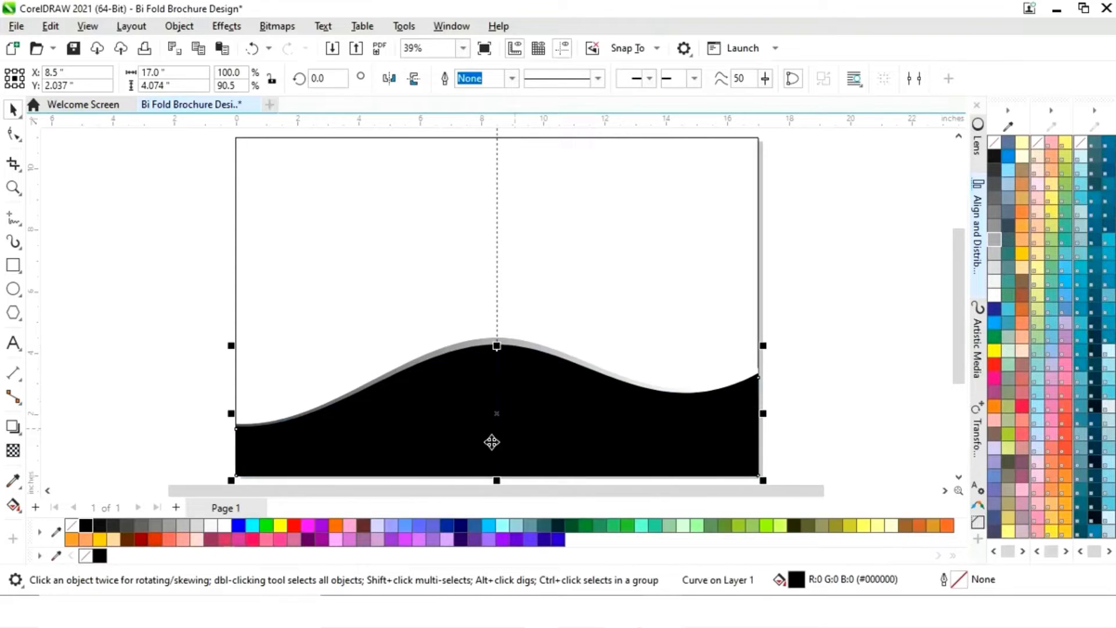
pyautogui.click(226, 525)
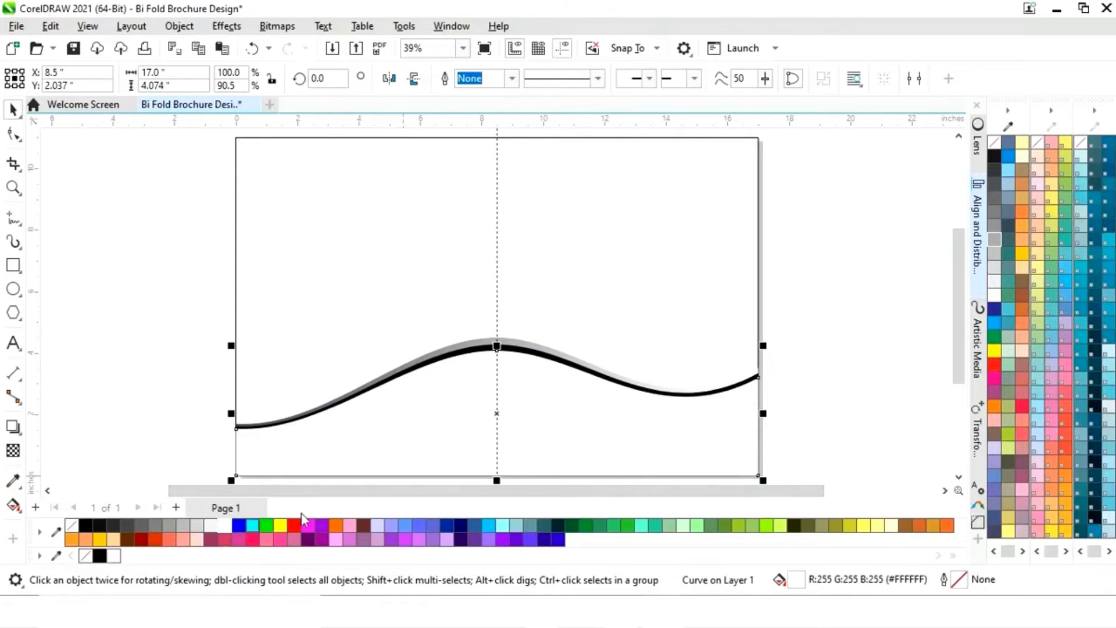
pyautogui.click(857, 391)
# Step: Fill the page-sized background rectangle with white
pyautogui.click(687, 309)
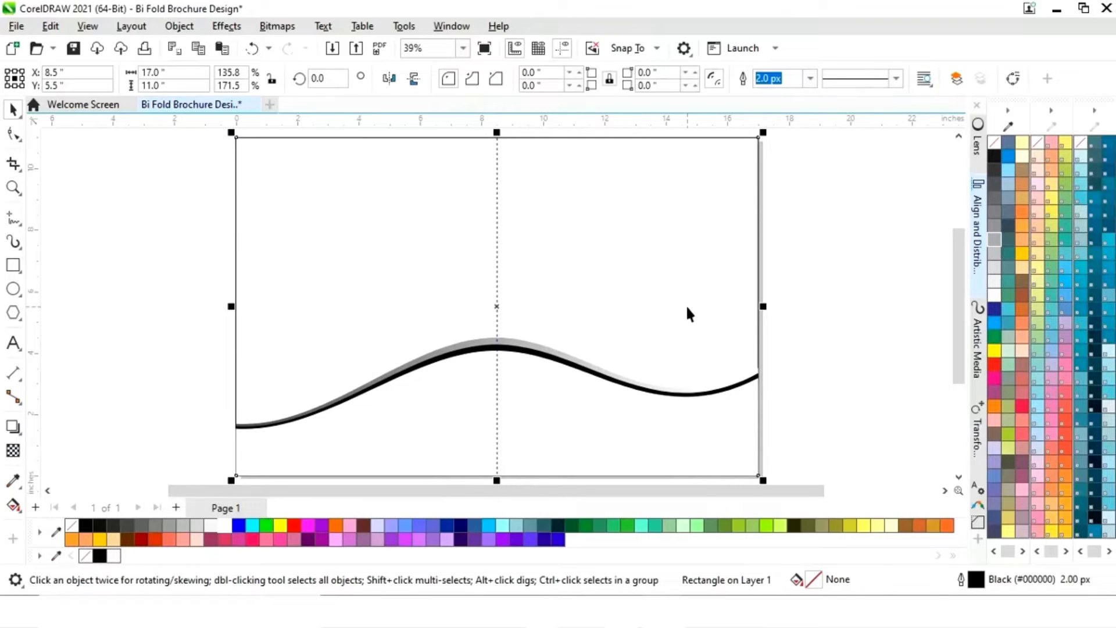
pyautogui.click(227, 526)
pyautogui.click(833, 287)
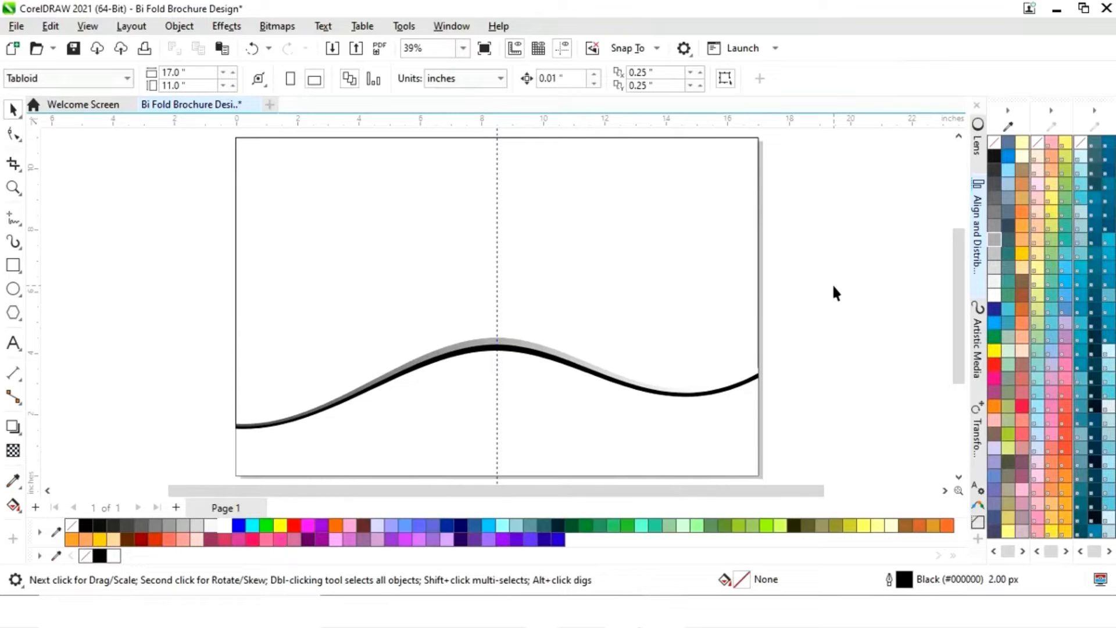
# Step: Place a duplicate of the white wave with a black outline in the upper half of the page, and mirror it vertically
pyautogui.scroll(-1, 611, 411)
pyautogui.click(611, 411)
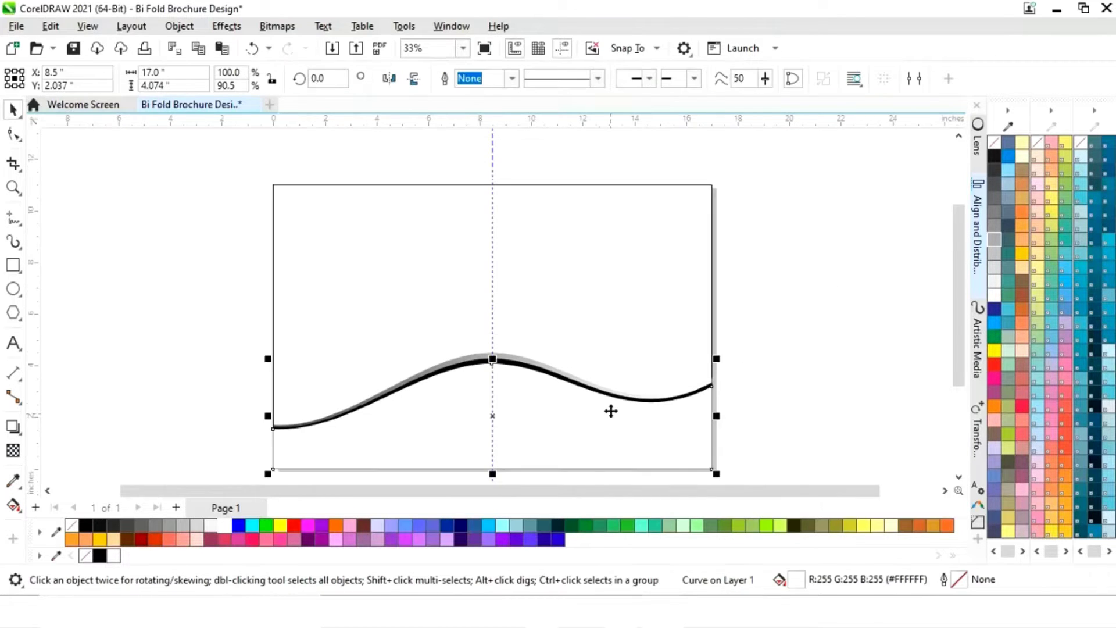
pyautogui.moveTo(504, 427); pyautogui.dragTo(512, 260)
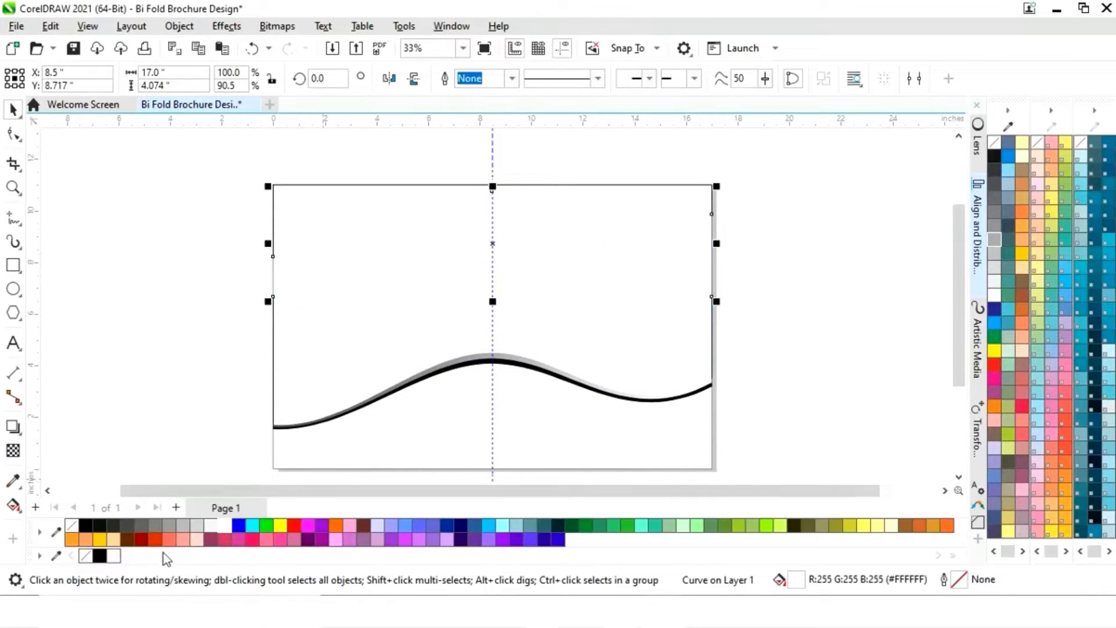
pyautogui.rightClick(99, 556)
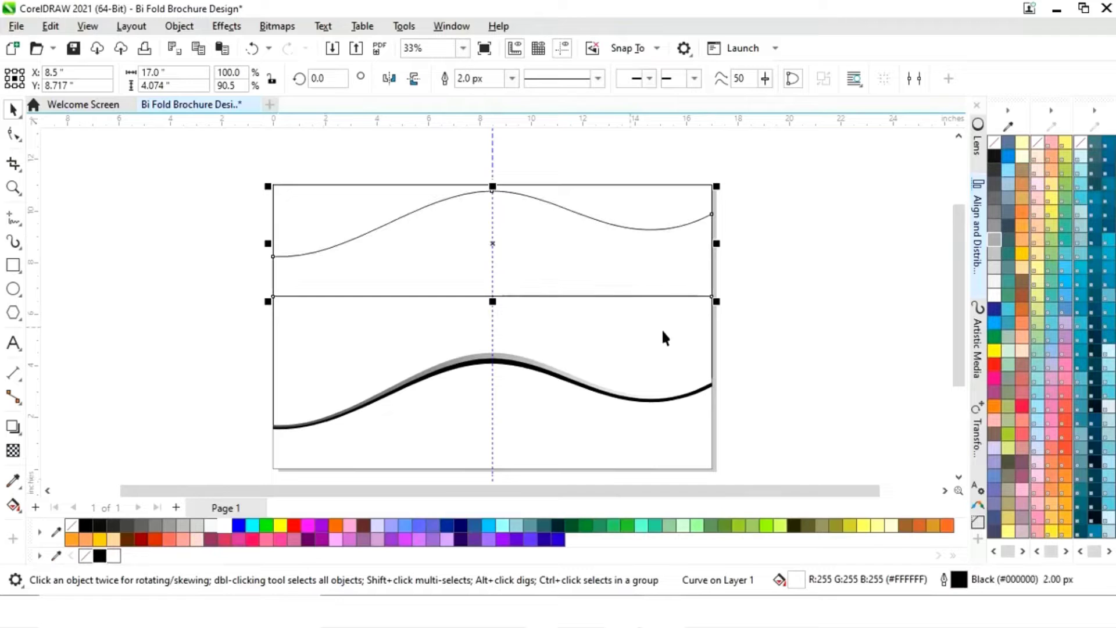
pyautogui.click(414, 79)
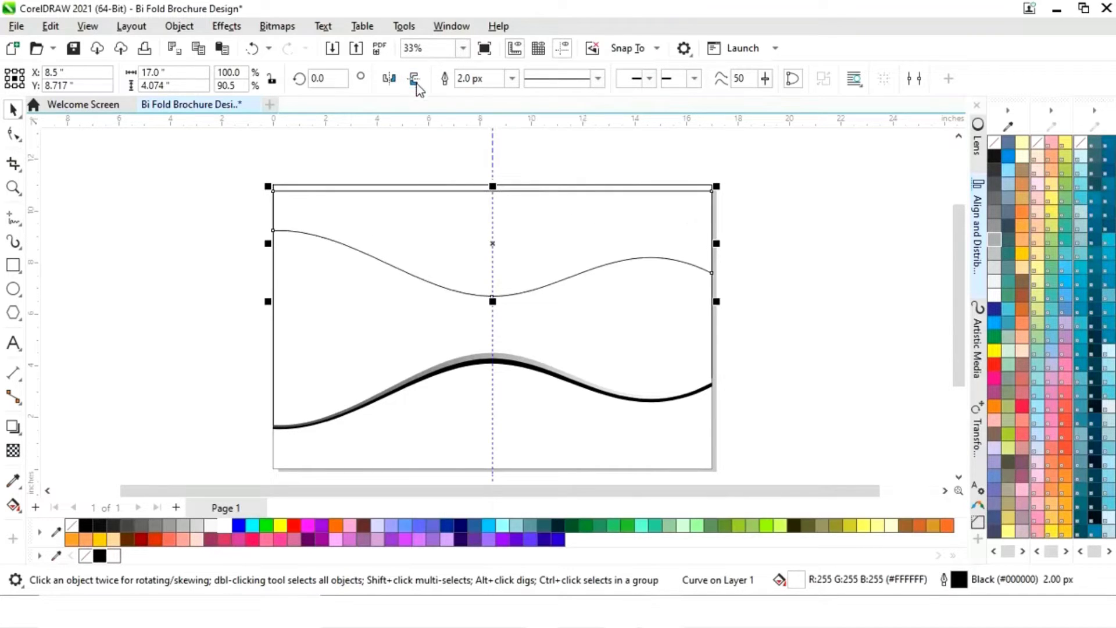
# Step: Align the mirrored wave's top edge with the top edge of the background rectangle
pyautogui.keyDown('shift'); pyautogui.click(669, 324); pyautogui.keyUp('shift')
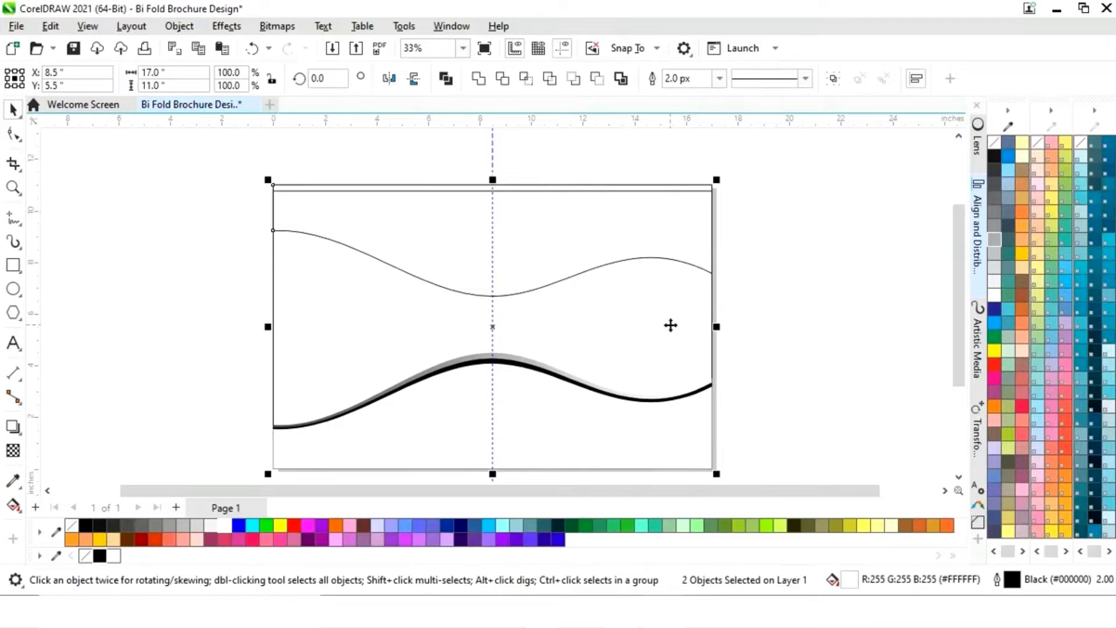
pyautogui.click(972, 261)
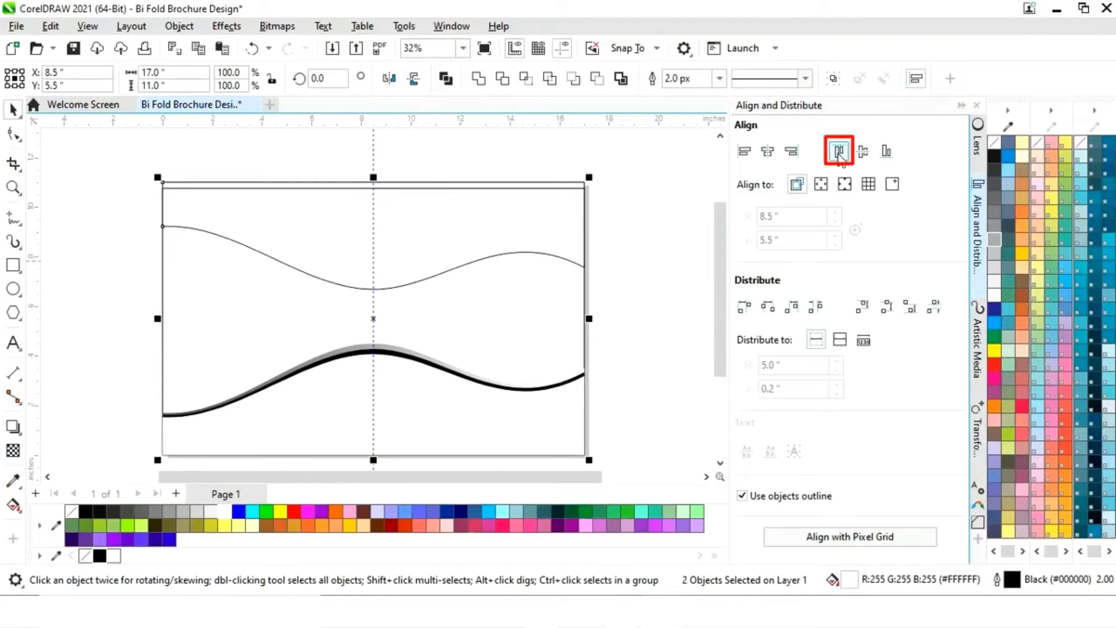
pyautogui.click(839, 152)
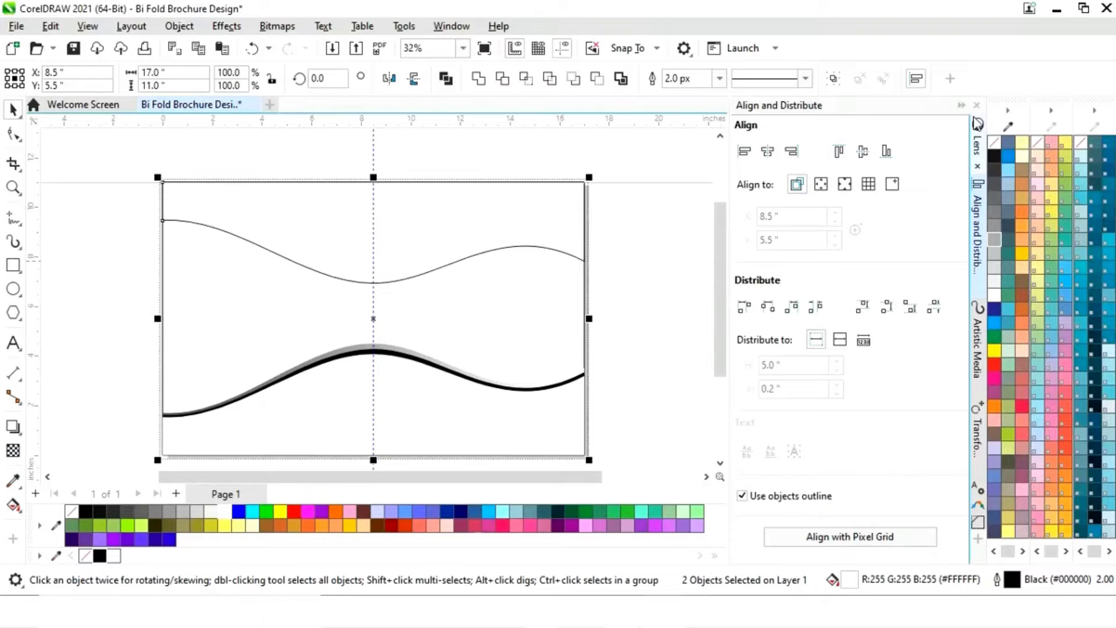
pyautogui.click(961, 108)
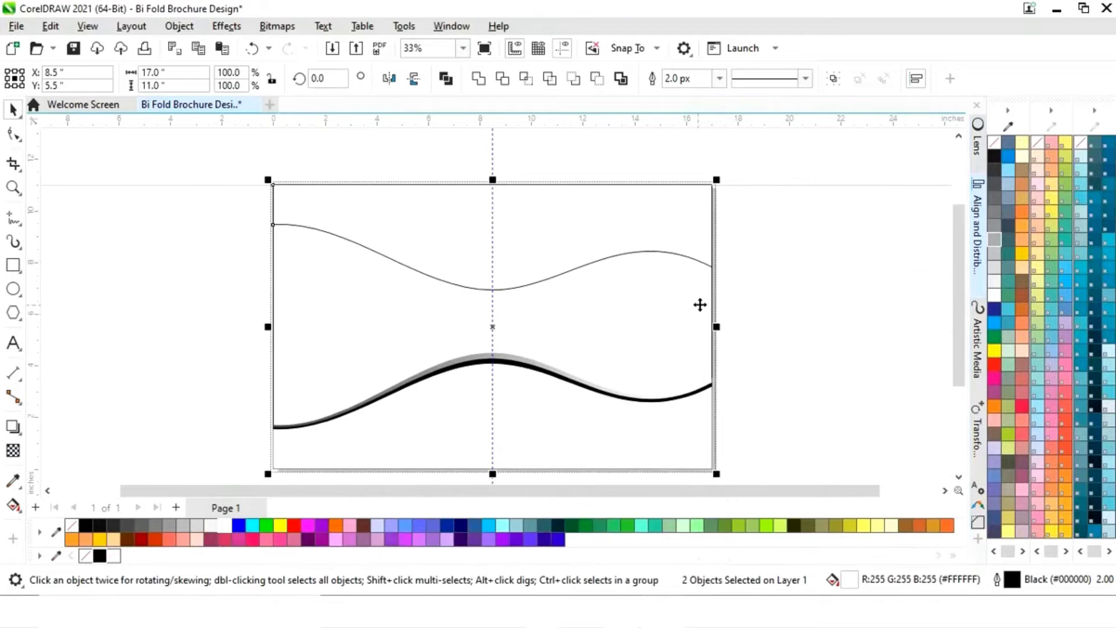
# Step: Reduce the mirrored wave's height to about 0.95 inches, keeping its top edge in place
pyautogui.click(770, 288)
pyautogui.click(558, 273)
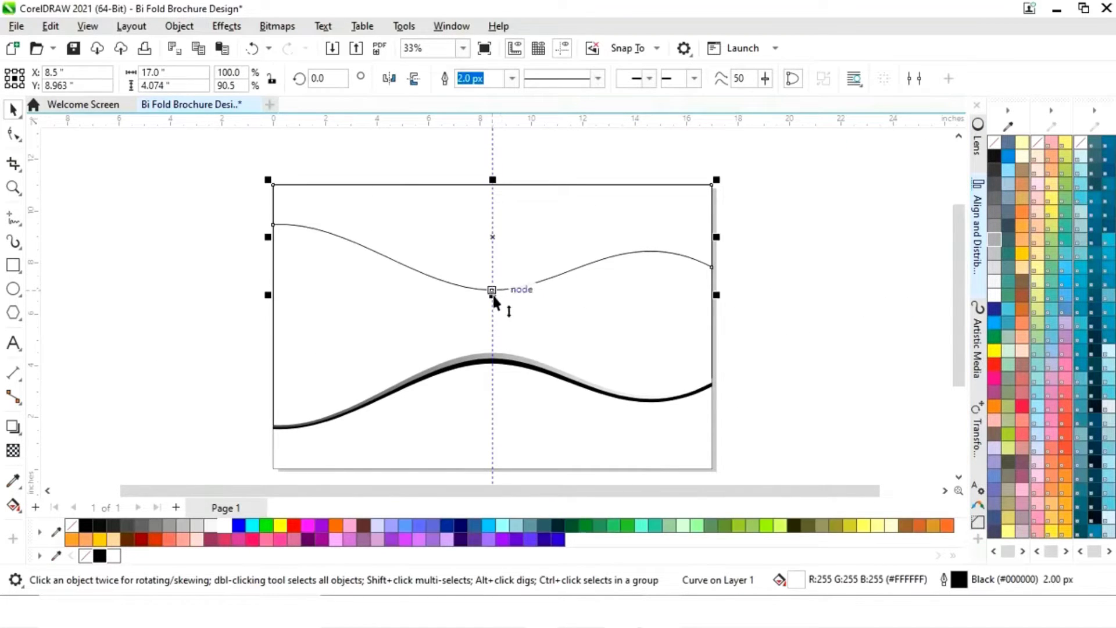
pyautogui.moveTo(494, 295); pyautogui.dragTo(493, 212)
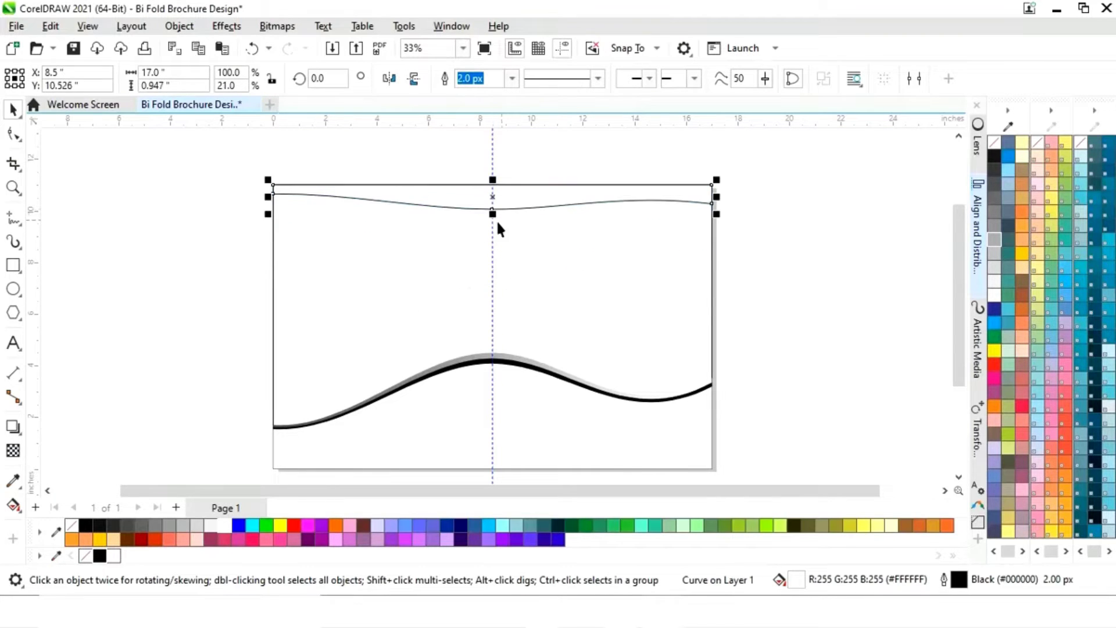
# Step: Bend the left half of the upper wave into a downward bulge, and raise its middle node to the page's top edge
pyautogui.click(13, 135)
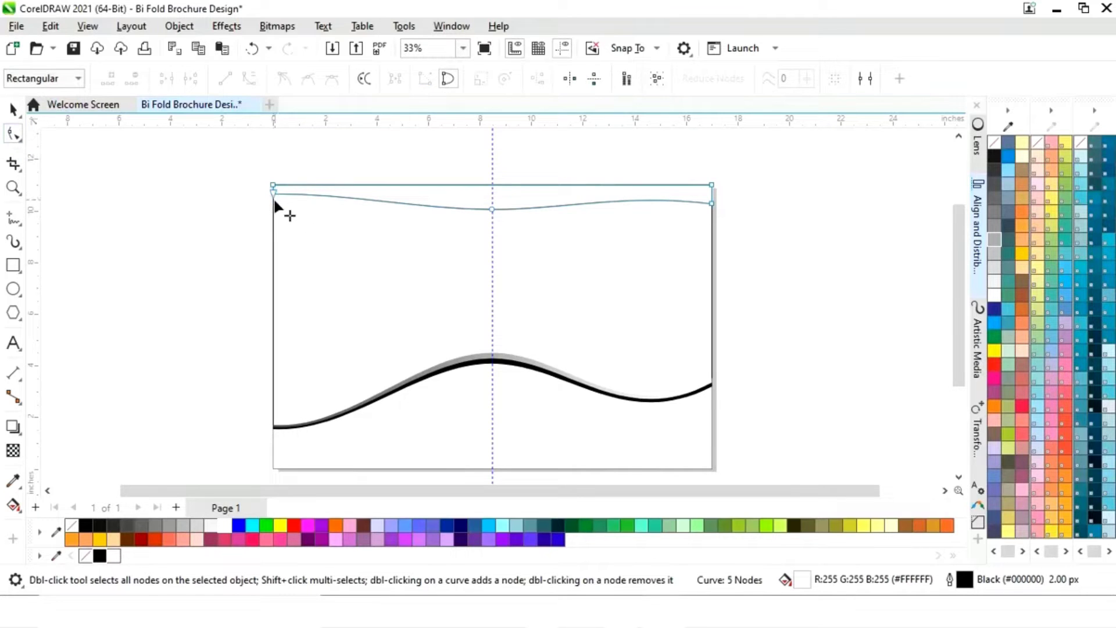
pyautogui.moveTo(273, 193); pyautogui.dragTo(325, 240)
pyautogui.moveTo(491, 209); pyautogui.dragTo(491, 185)
pyautogui.moveTo(325, 241); pyautogui.dragTo(334, 261)
# Step: Bend the right half of the upper wave into a matching downward bulge, and slightly deepen the left one
pyautogui.click(710, 202)
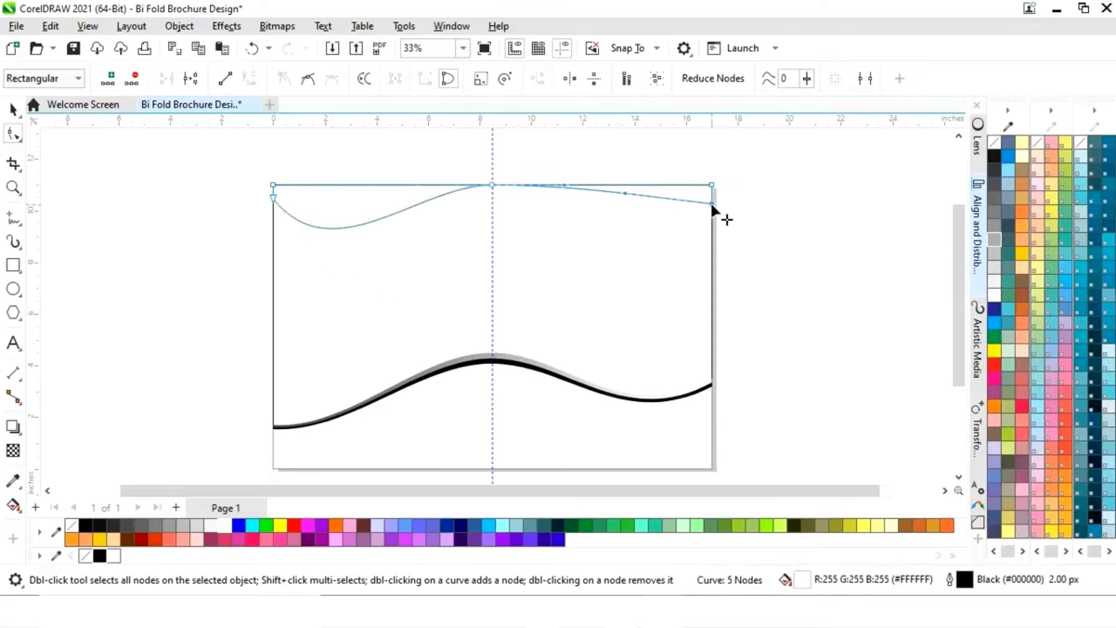
pyautogui.moveTo(710, 203); pyautogui.dragTo(629, 261)
pyautogui.moveTo(630, 268); pyautogui.dragTo(631, 264)
pyautogui.moveTo(332, 273); pyautogui.dragTo(335, 278)
pyautogui.click(712, 204)
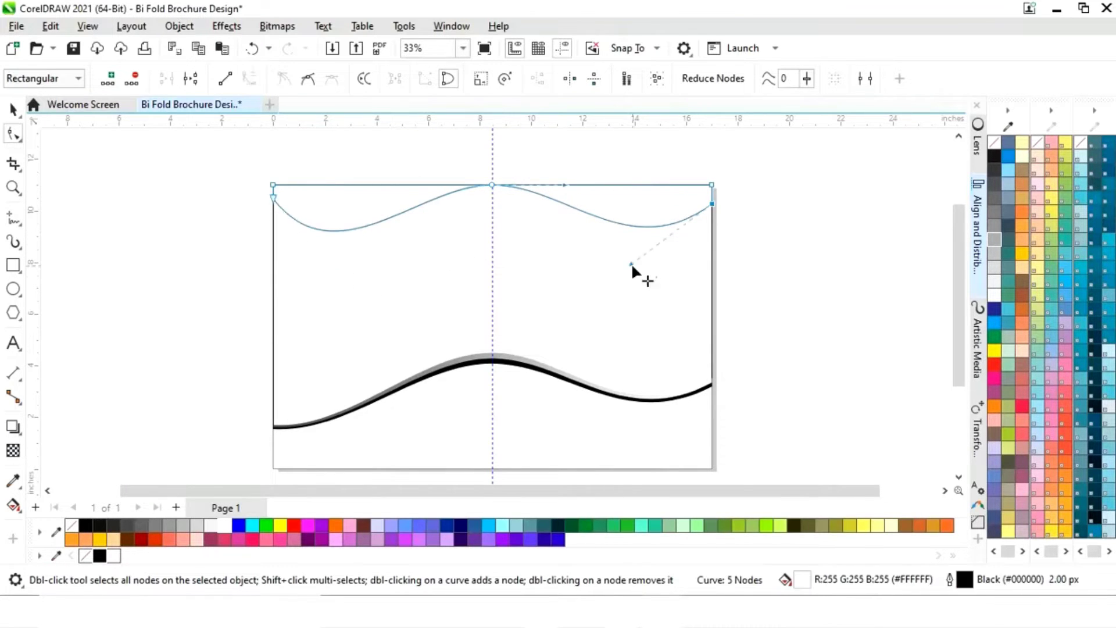
pyautogui.moveTo(631, 264); pyautogui.dragTo(633, 278)
pyautogui.press('space')
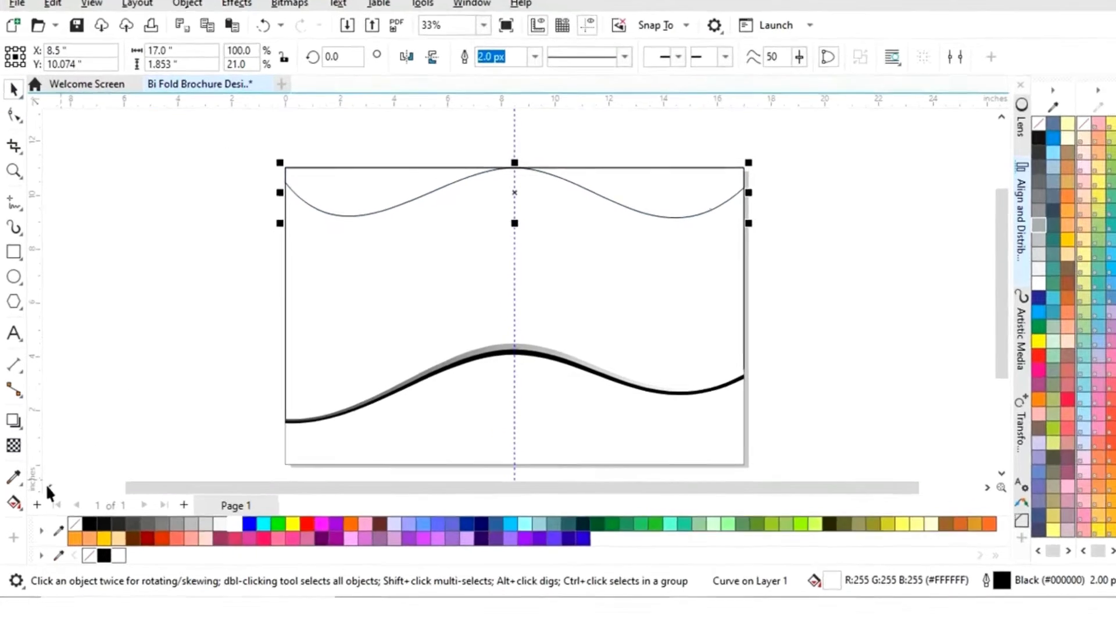
# Step: Apply a horizontal linear gradient across the top wave shape, with sky blue as the colour at its left end
pyautogui.click(29, 459)
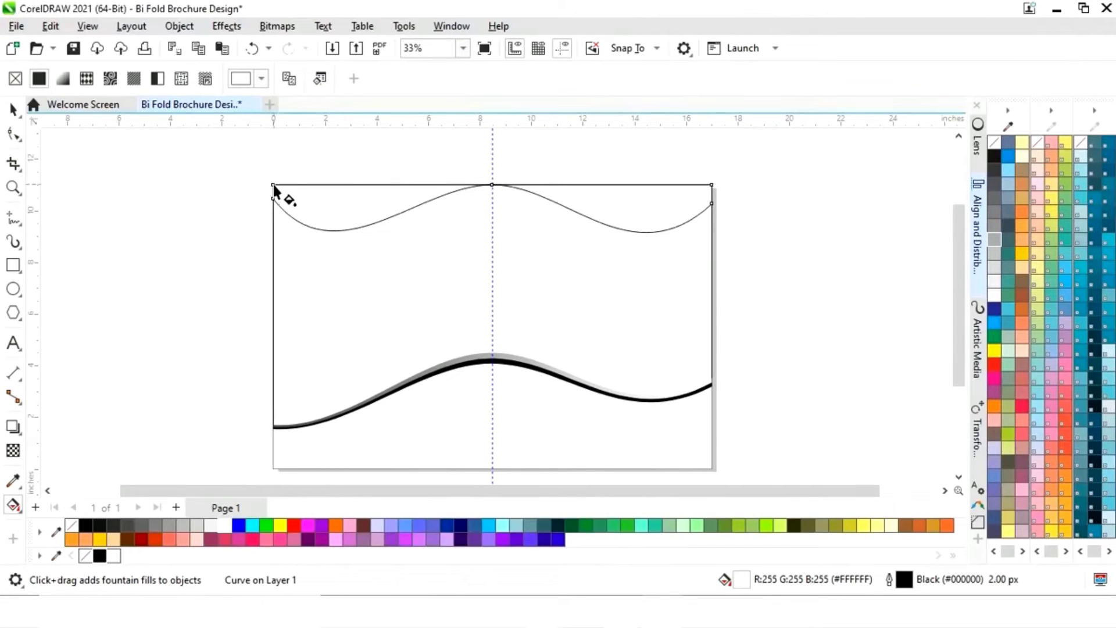
pyautogui.moveTo(273, 185); pyautogui.dragTo(713, 187)
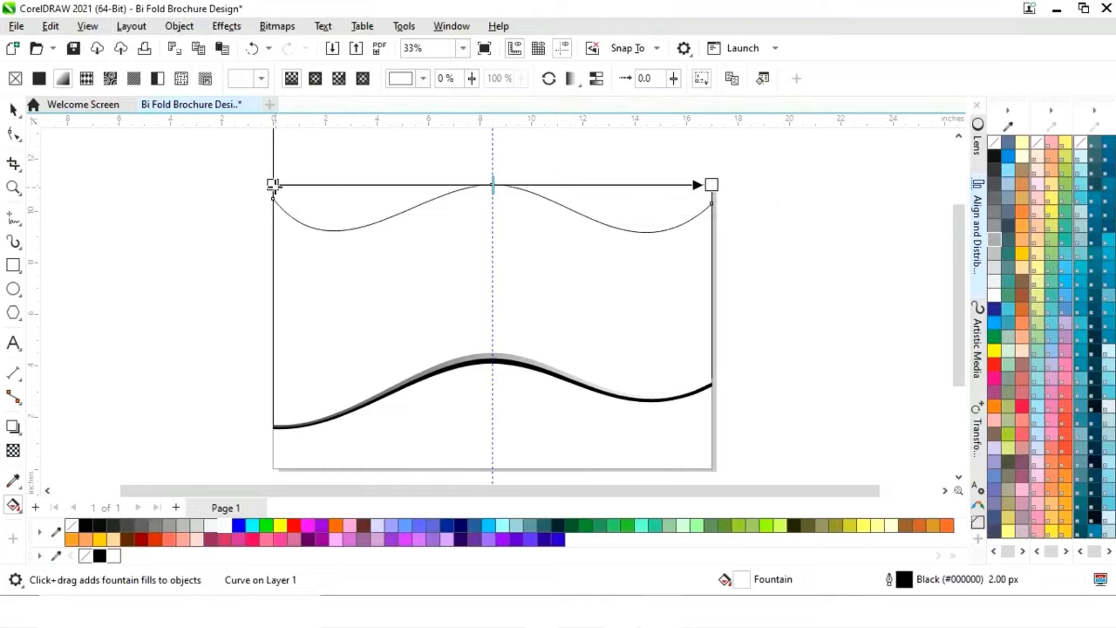
pyautogui.click(273, 185)
pyautogui.click(243, 205)
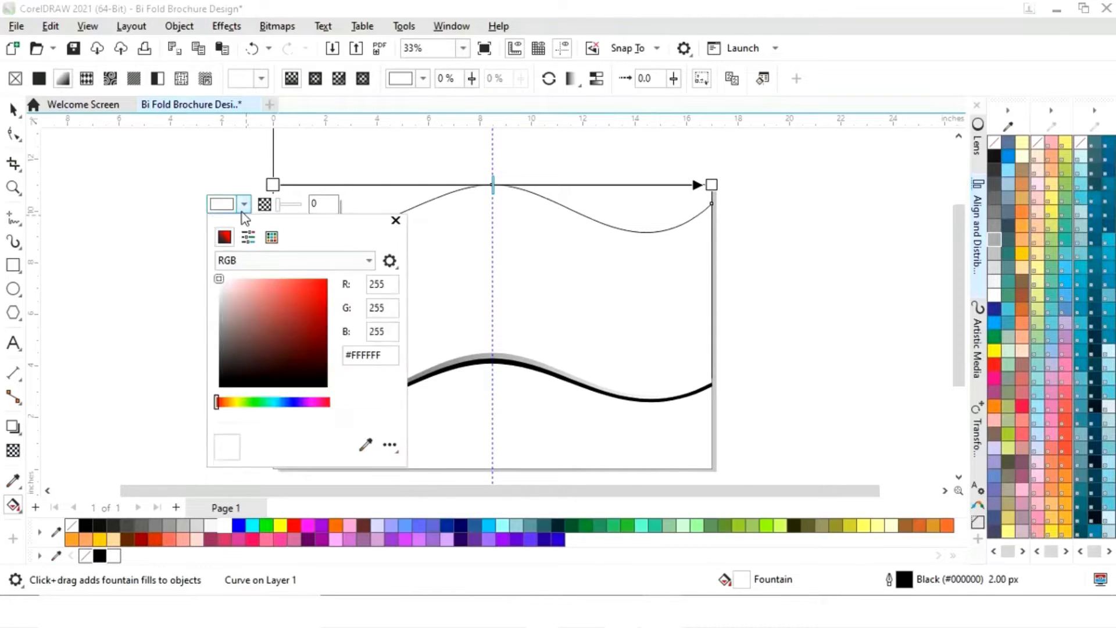
pyautogui.click(271, 236)
pyautogui.click(377, 469)
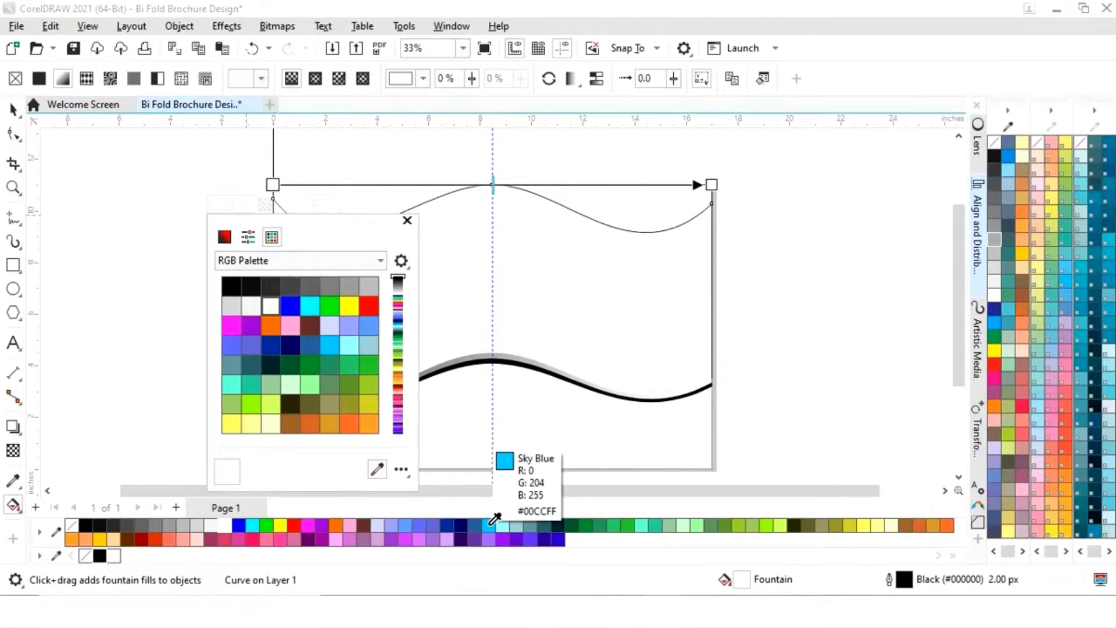
pyautogui.click(489, 525)
pyautogui.click(407, 221)
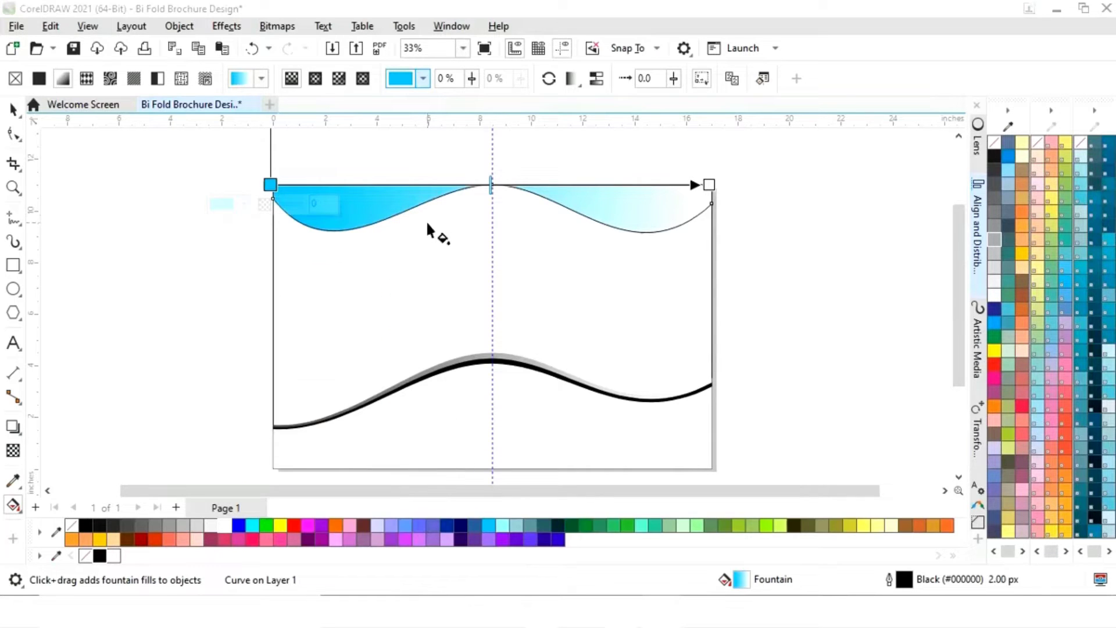
# Step: Set the gradient's colour at the right end of the top wave to black
pyautogui.click(709, 185)
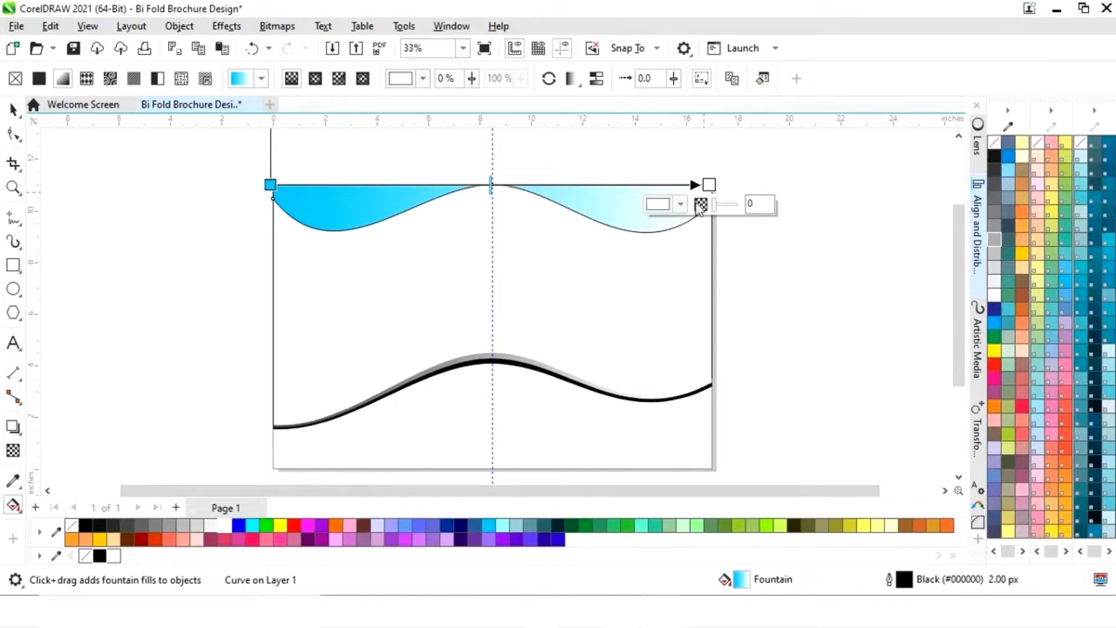
pyautogui.click(685, 205)
pyautogui.click(813, 445)
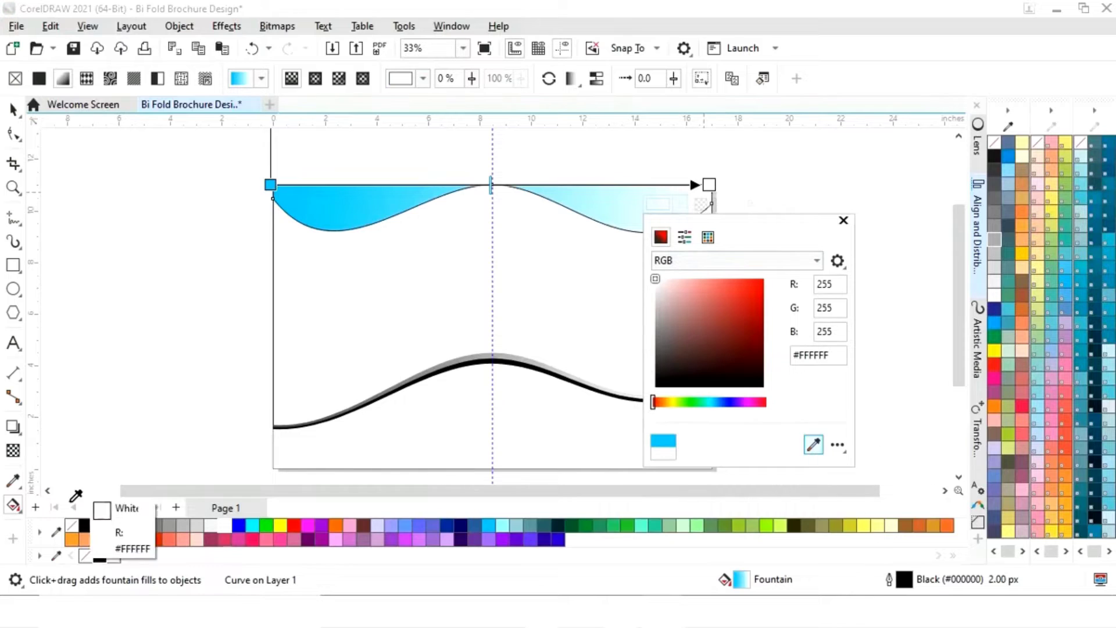
pyautogui.click(100, 556)
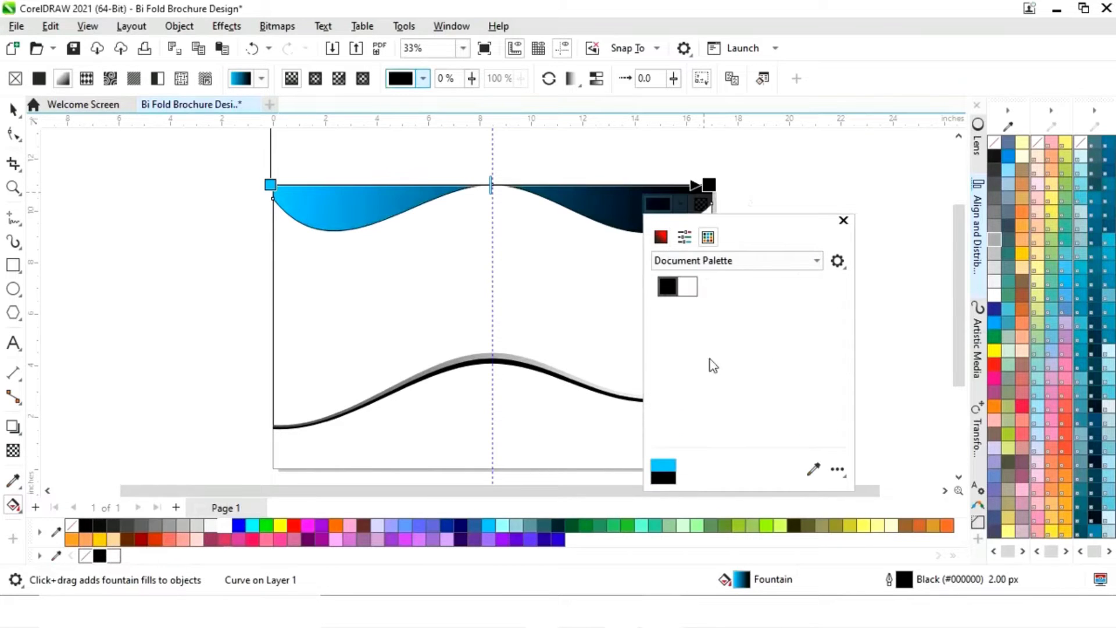
pyautogui.click(843, 221)
# Step: Remove the outline from the gradient-filled top wave
pyautogui.click(12, 109)
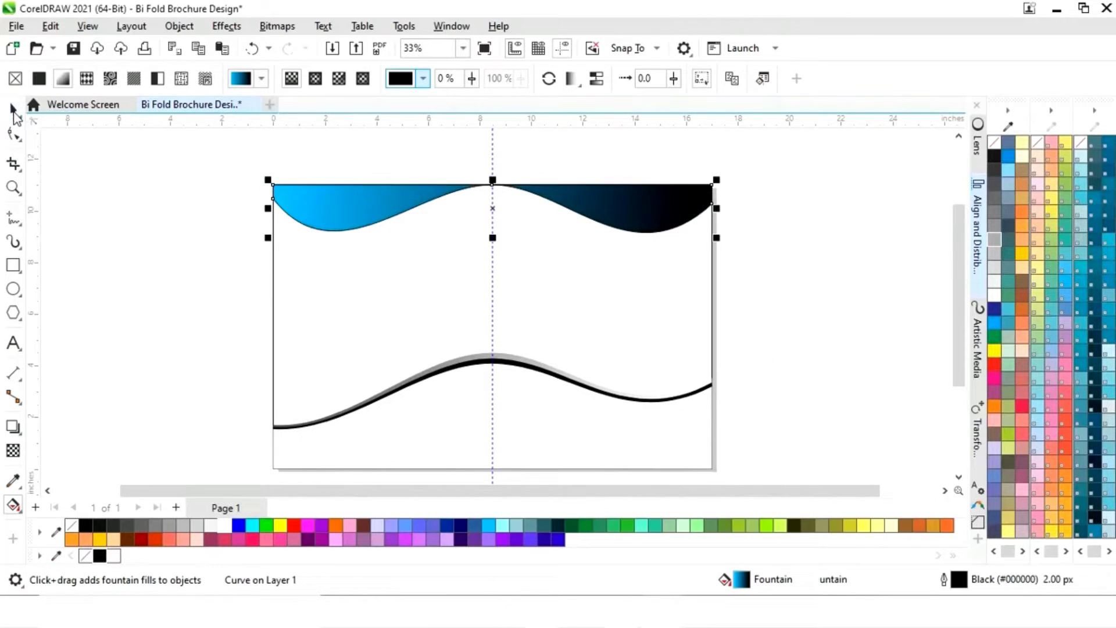
pyautogui.rightClick(71, 525)
pyautogui.click(134, 342)
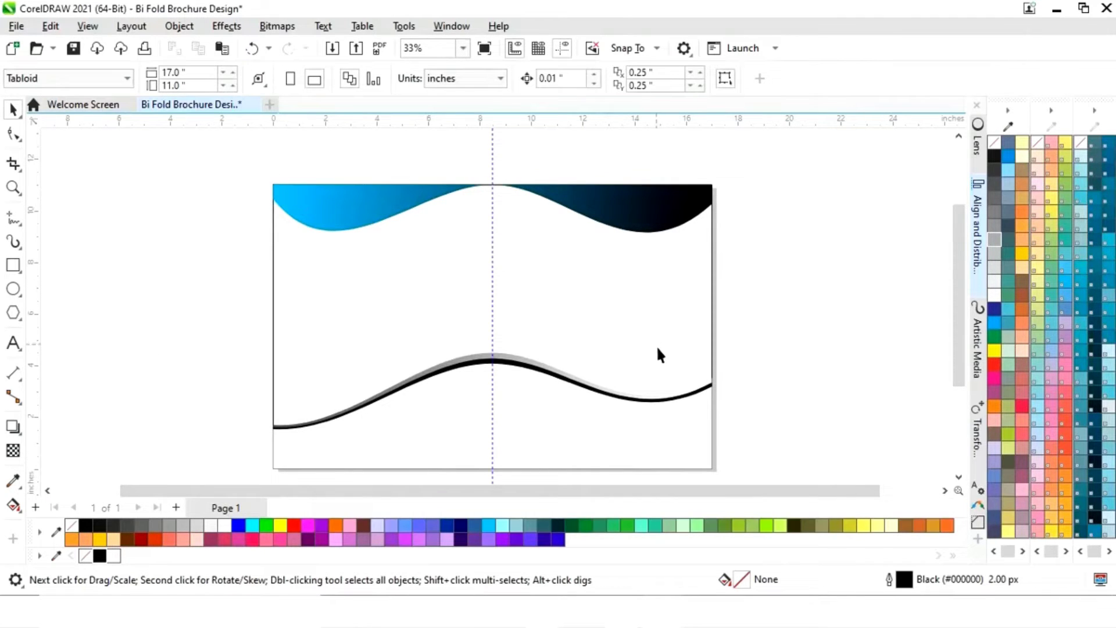
# Step: Add a white duplicate of the top wave, about 2.02 inches high, and move it back behind the original
pyautogui.click(620, 224)
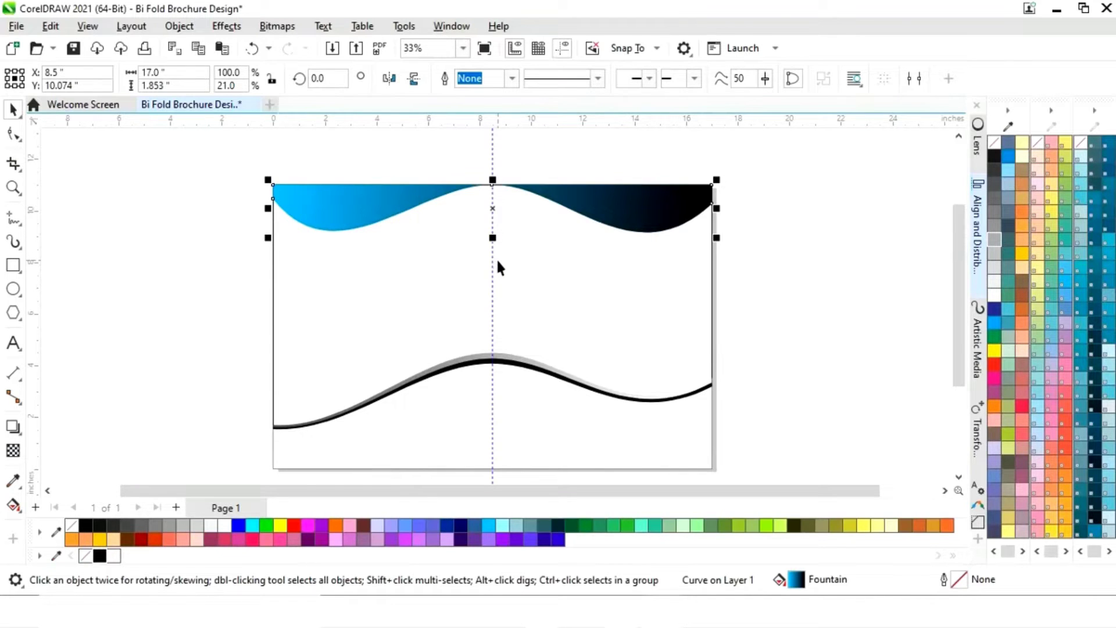
pyautogui.moveTo(492, 238); pyautogui.dragTo(493, 243)
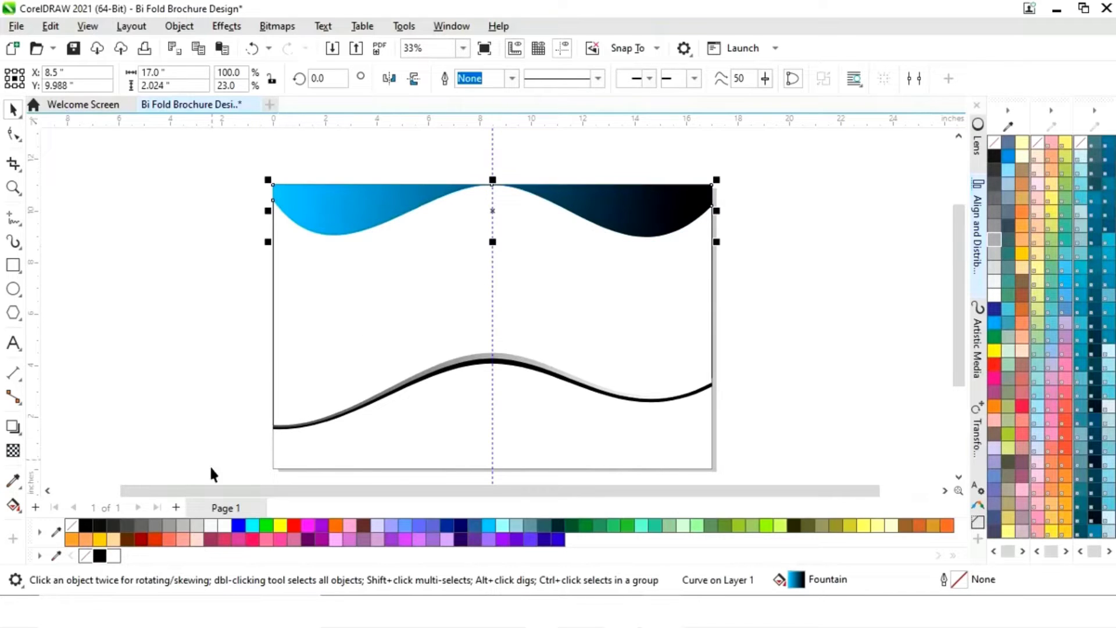
pyautogui.hotkey('ctrl', 'pagedown')
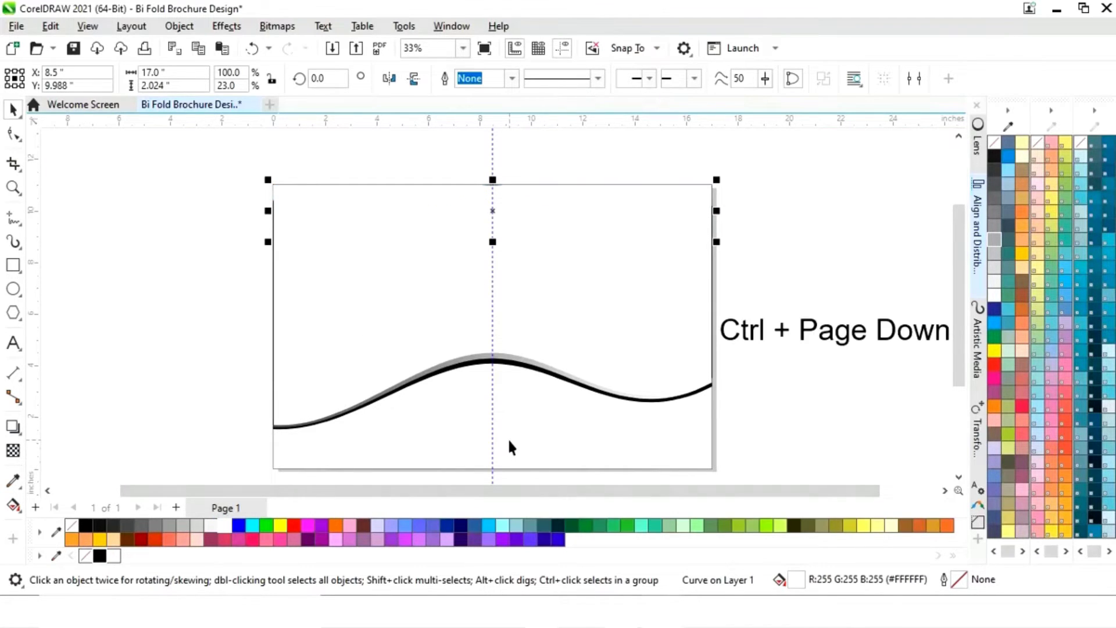
pyautogui.hotkey('ctrl', 'pagedown')
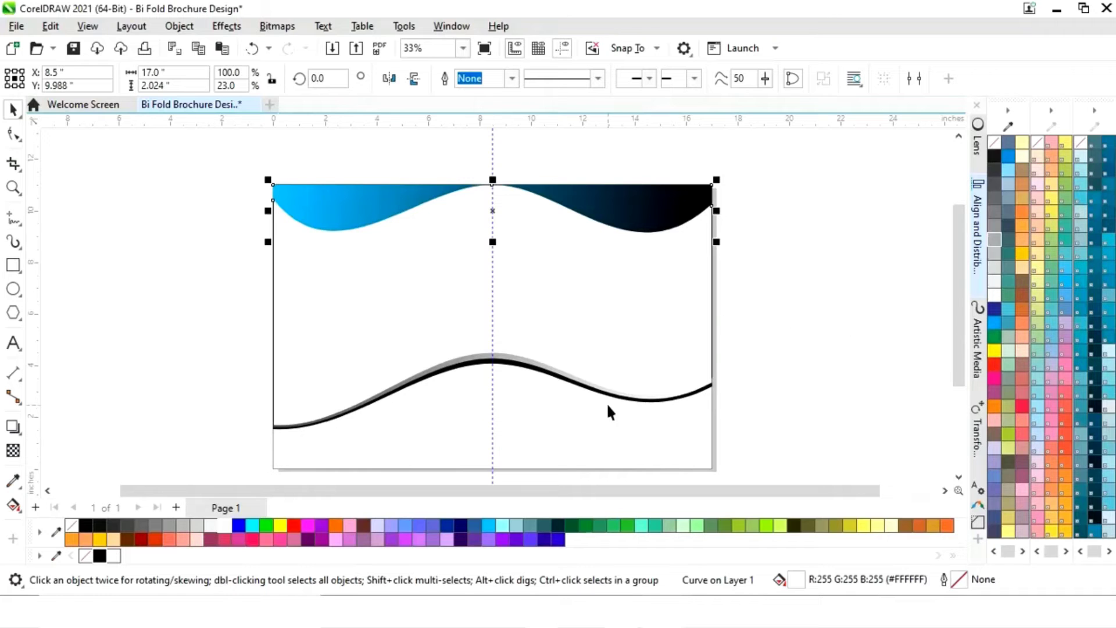
pyautogui.click(620, 321)
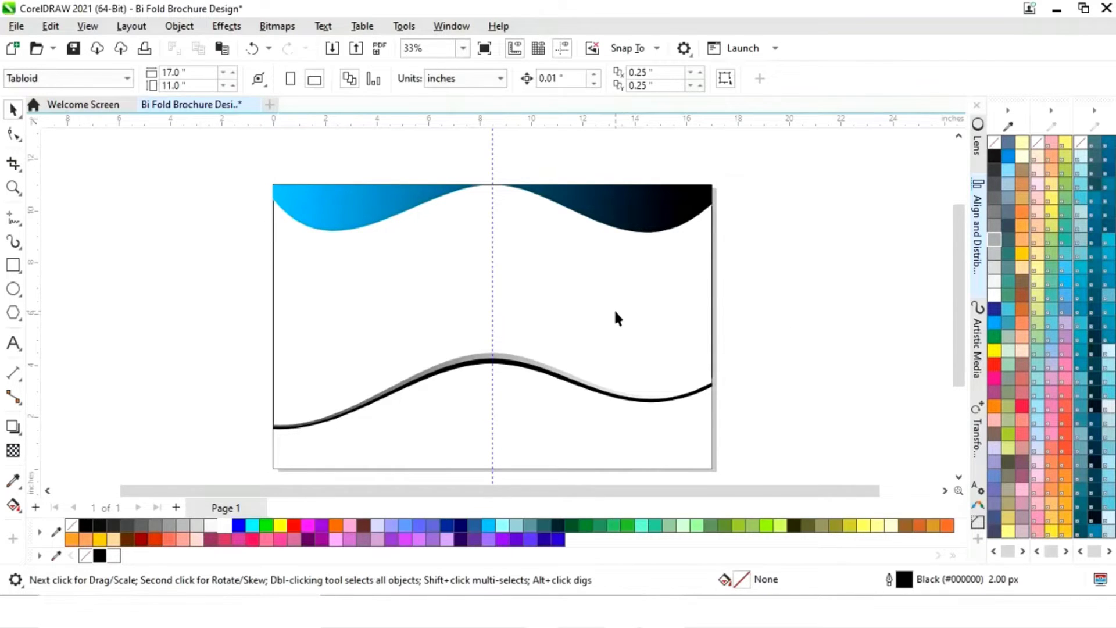
pyautogui.click(615, 313)
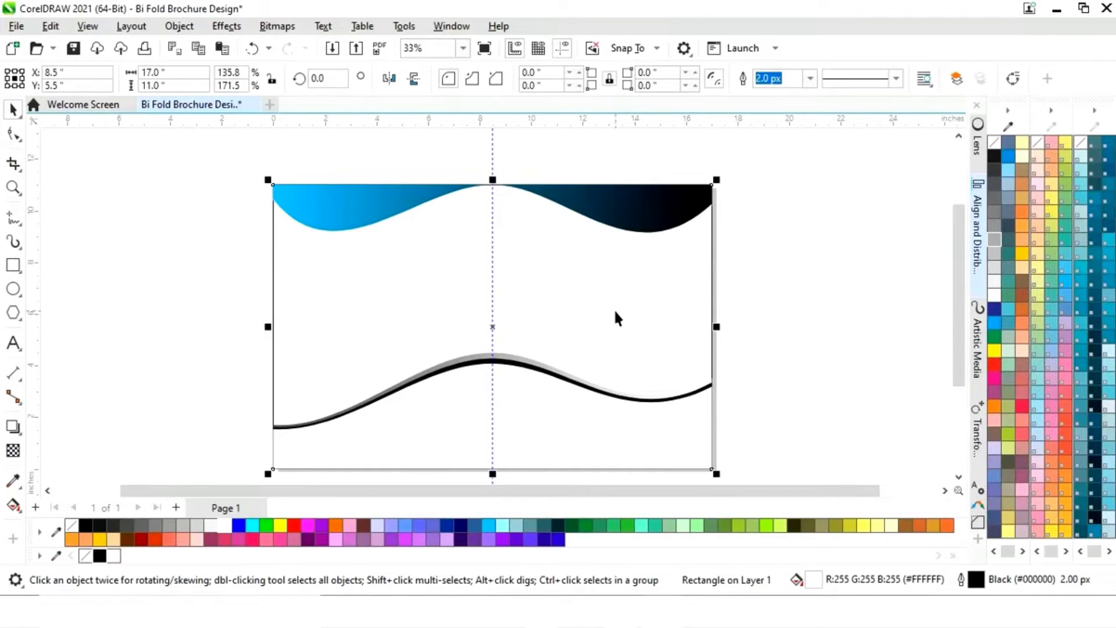
pyautogui.click(829, 328)
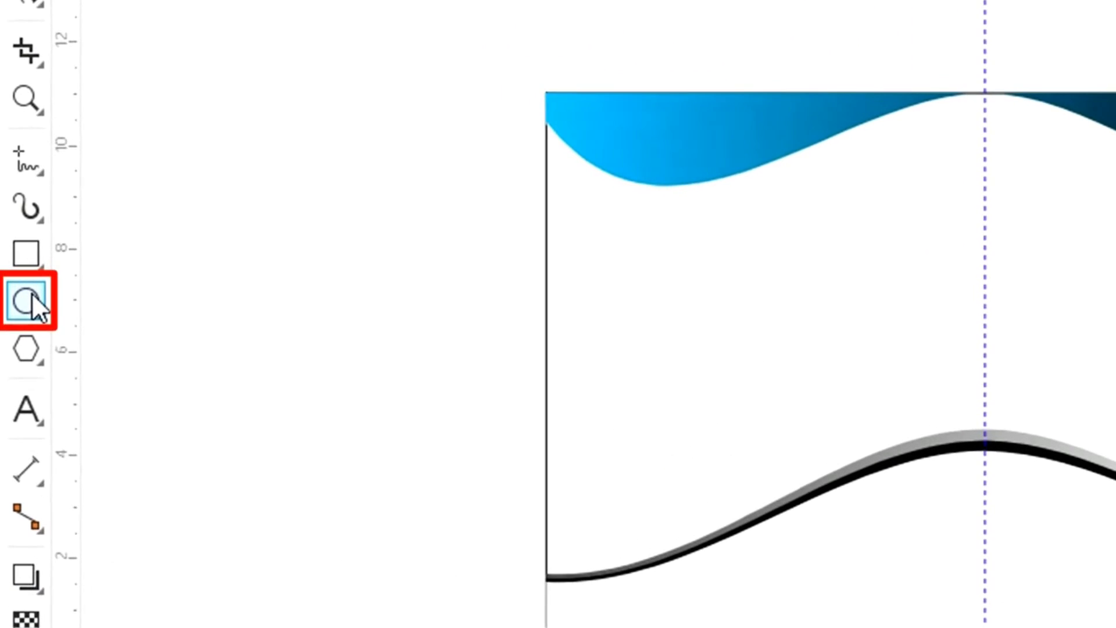
# Step: Draw an ellipse over the lower wave on the right half of the brochure and size it to 5 × 5 inches
pyautogui.click(26, 300)
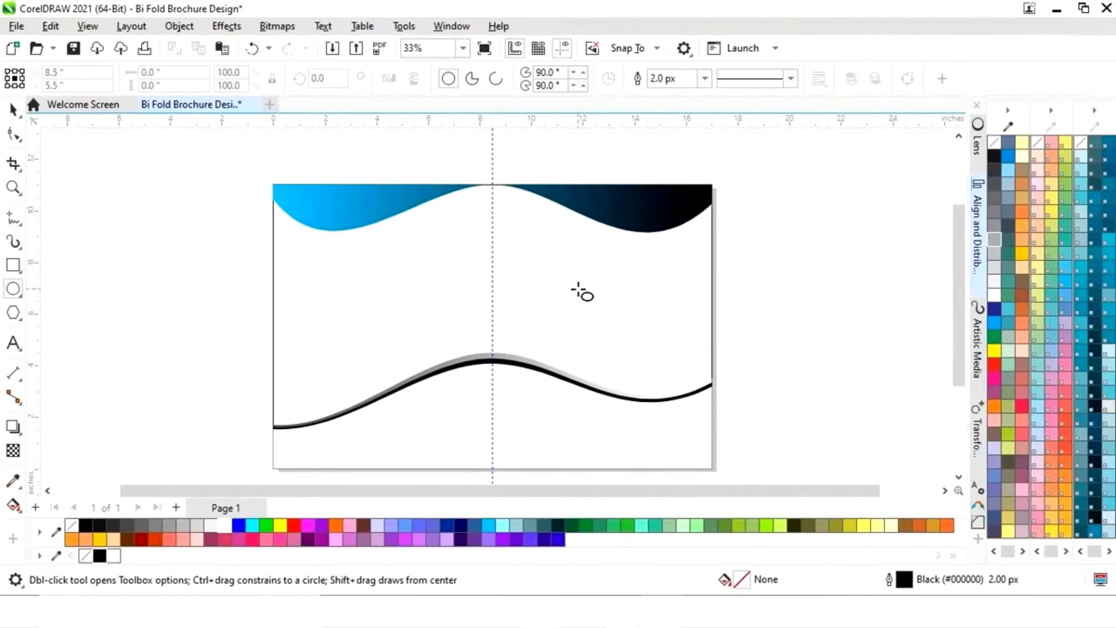
pyautogui.moveTo(578, 289); pyautogui.dragTo(710, 412)
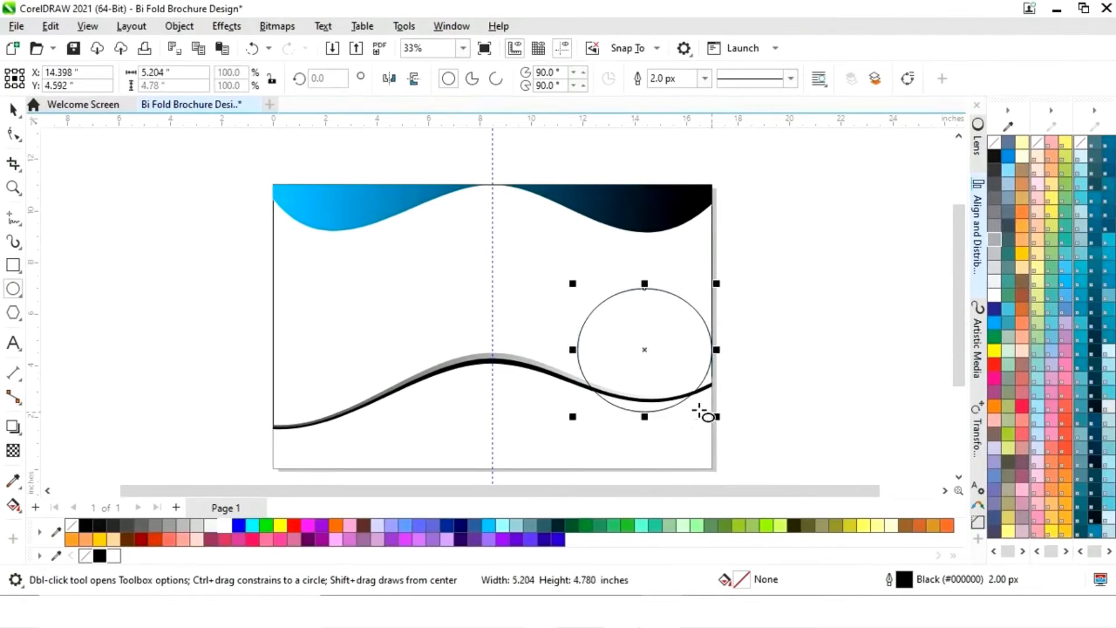
pyautogui.moveTo(177, 72); pyautogui.dragTo(132, 72)
pyautogui.write('5')
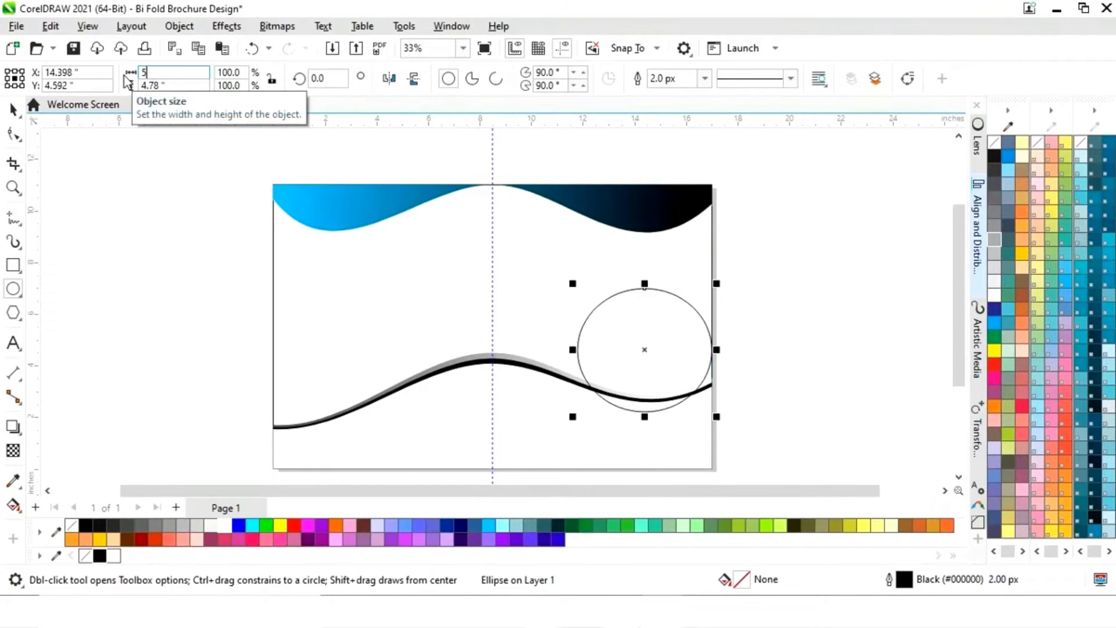
pyautogui.press('Tab')
pyautogui.write('5')
pyautogui.press('Return')
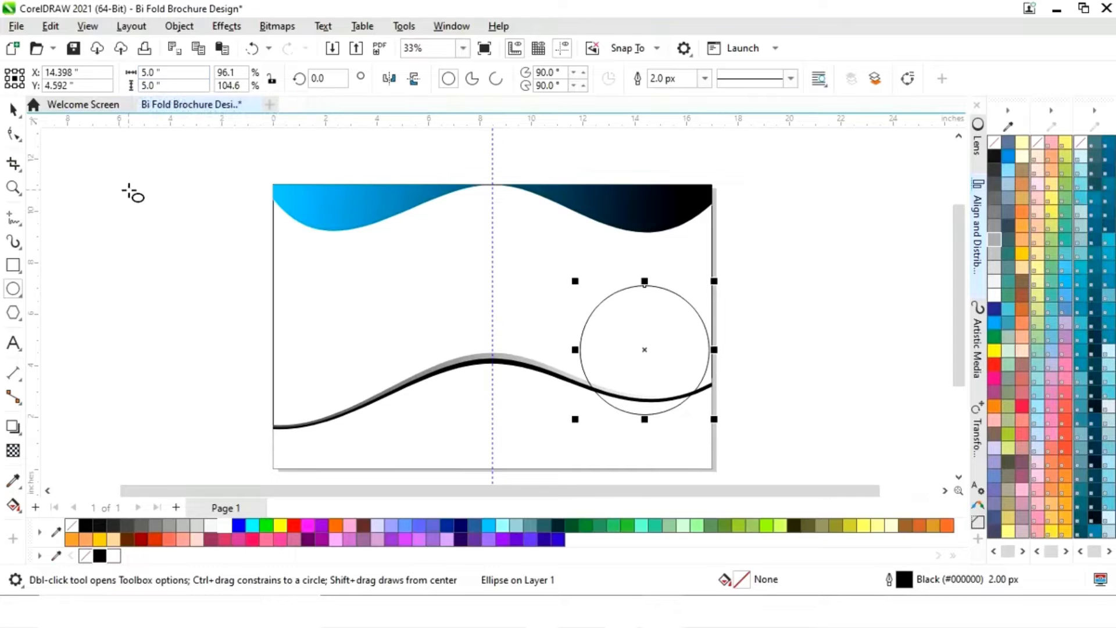
# Step: Shrink the circle to about 4.86 inches and position it over the lower wave just inside the right page edge
pyautogui.click(13, 109)
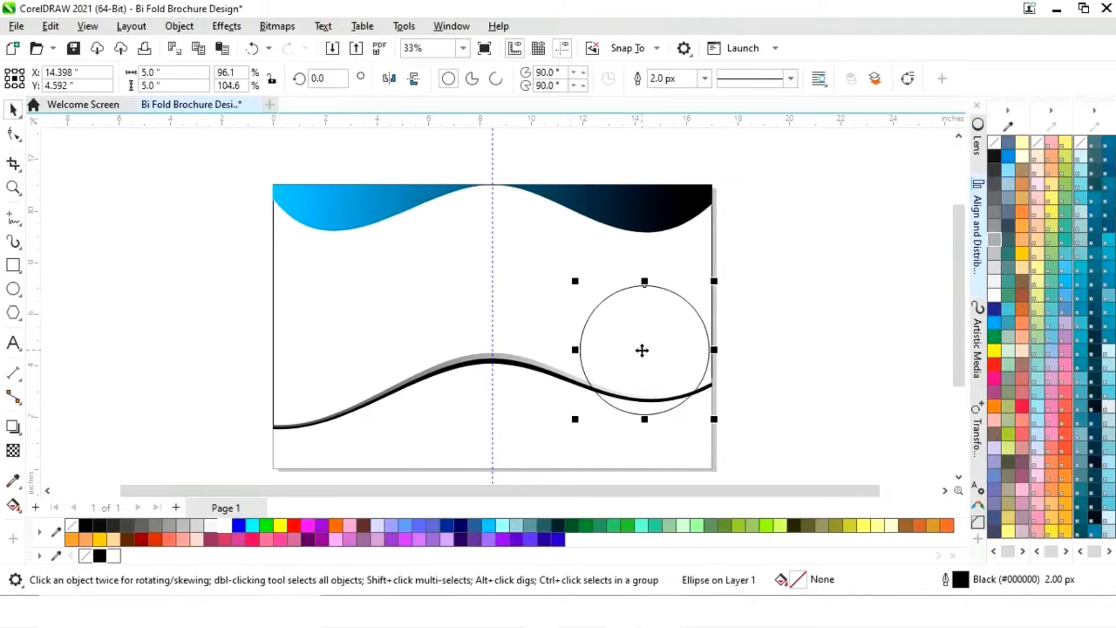
pyautogui.moveTo(642, 350)
pyautogui.mouseDown()
pyautogui.moveTo(621, 349)
pyautogui.moveTo(641, 353)
pyautogui.mouseUp()
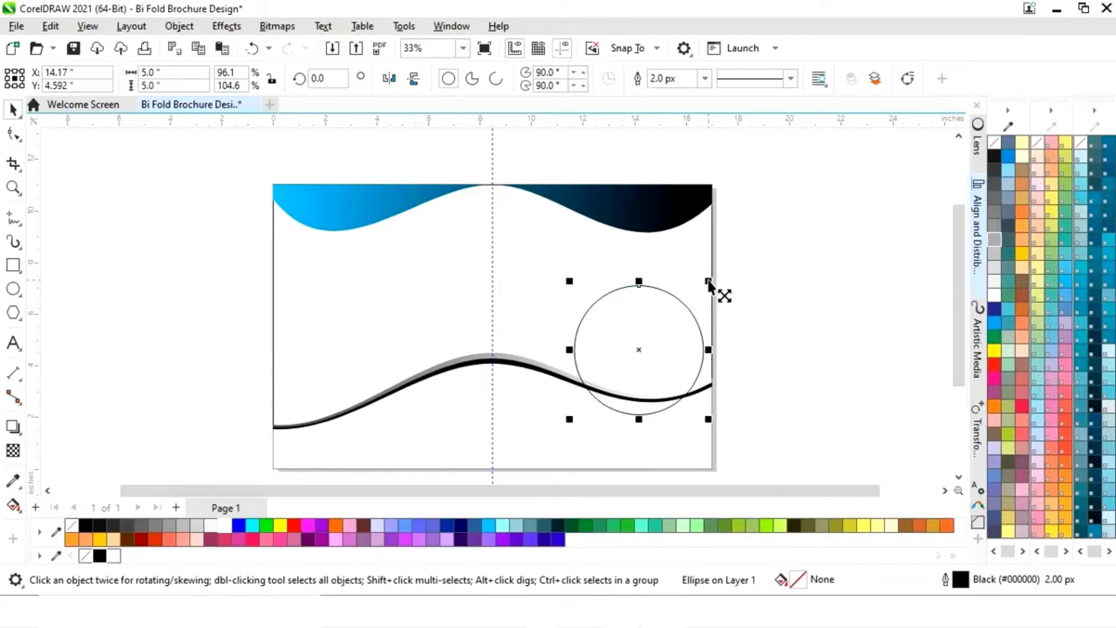
pyautogui.moveTo(708, 283); pyautogui.dragTo(704, 284)
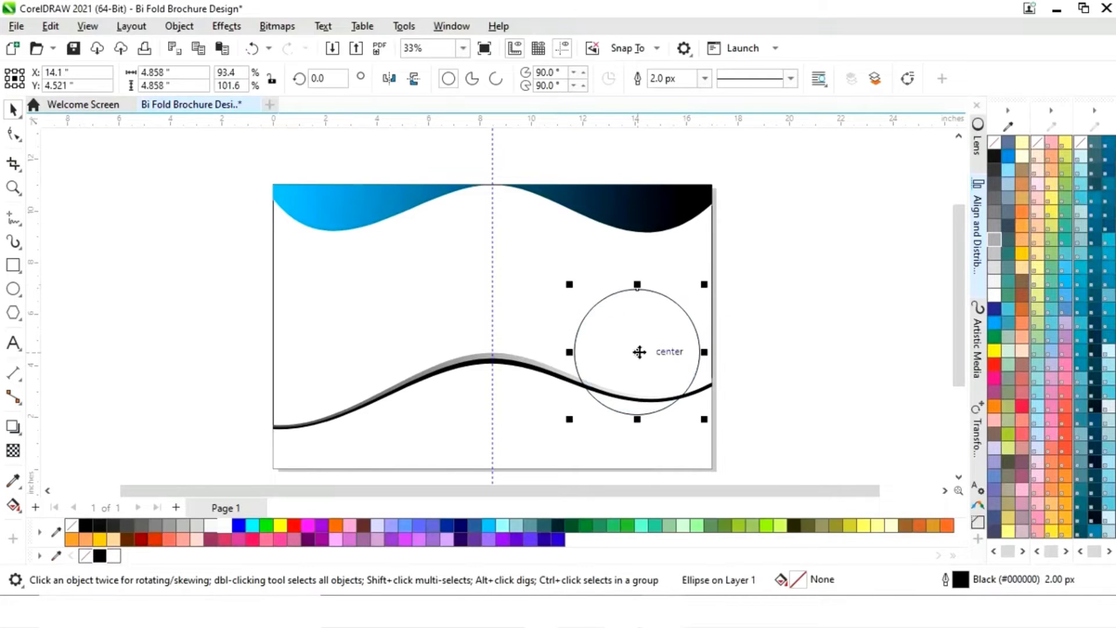
pyautogui.moveTo(639, 352)
pyautogui.mouseDown()
pyautogui.moveTo(654, 356)
pyautogui.moveTo(653, 342)
pyautogui.mouseUp()
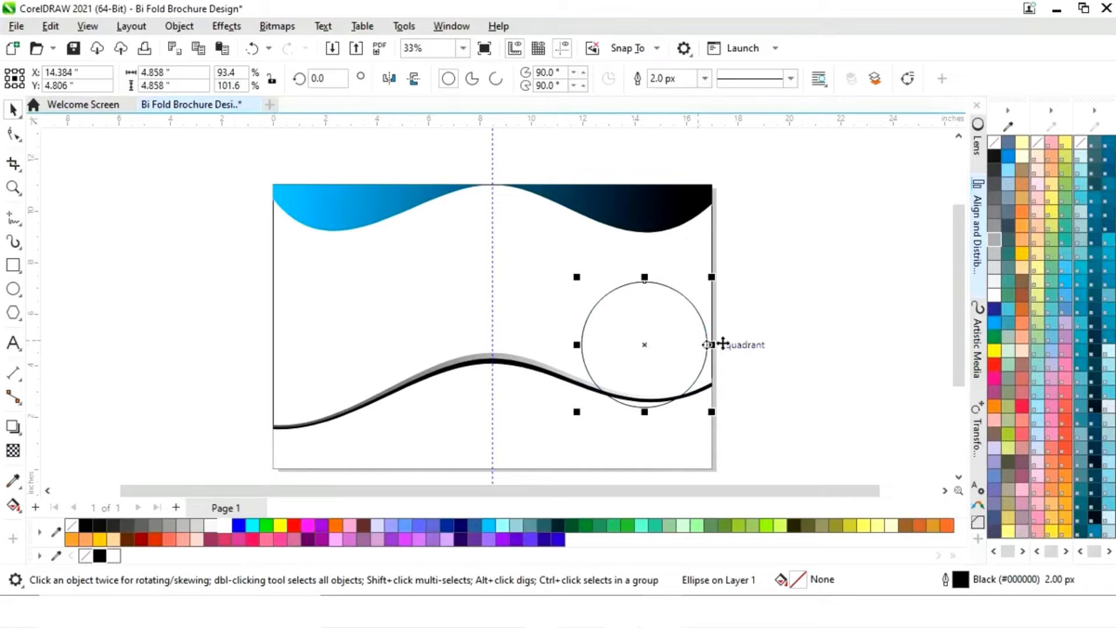
pyautogui.press('Left')
pyautogui.press('Left')
pyautogui.press('Left')
pyautogui.press('Down')
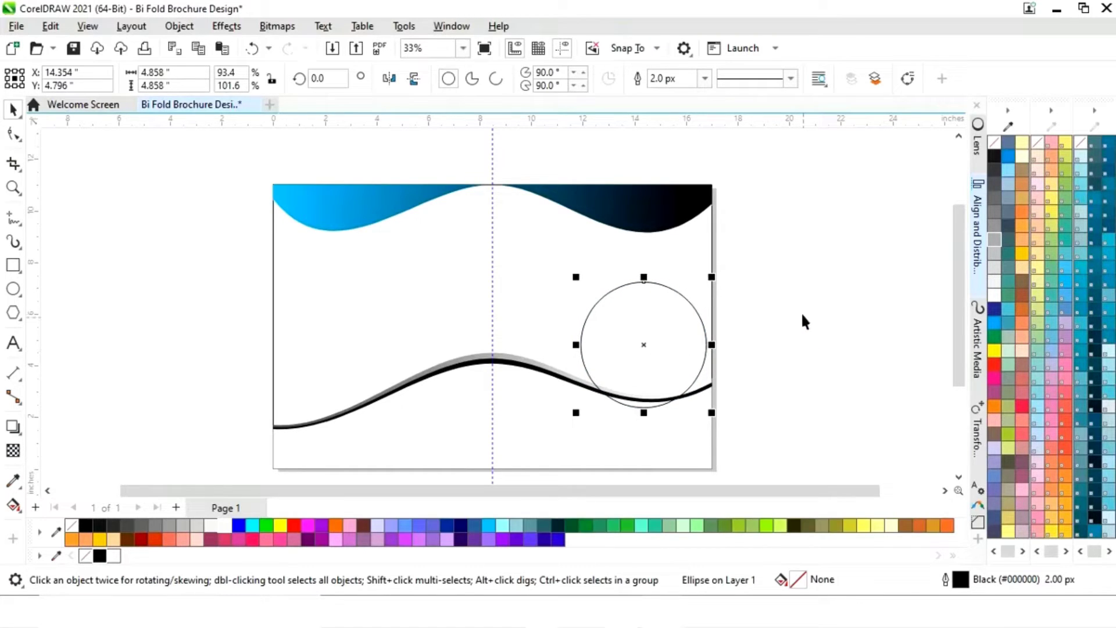
# Step: Fill the circle with dark grey #4D4D4D and remove its outline
pyautogui.click(127, 527)
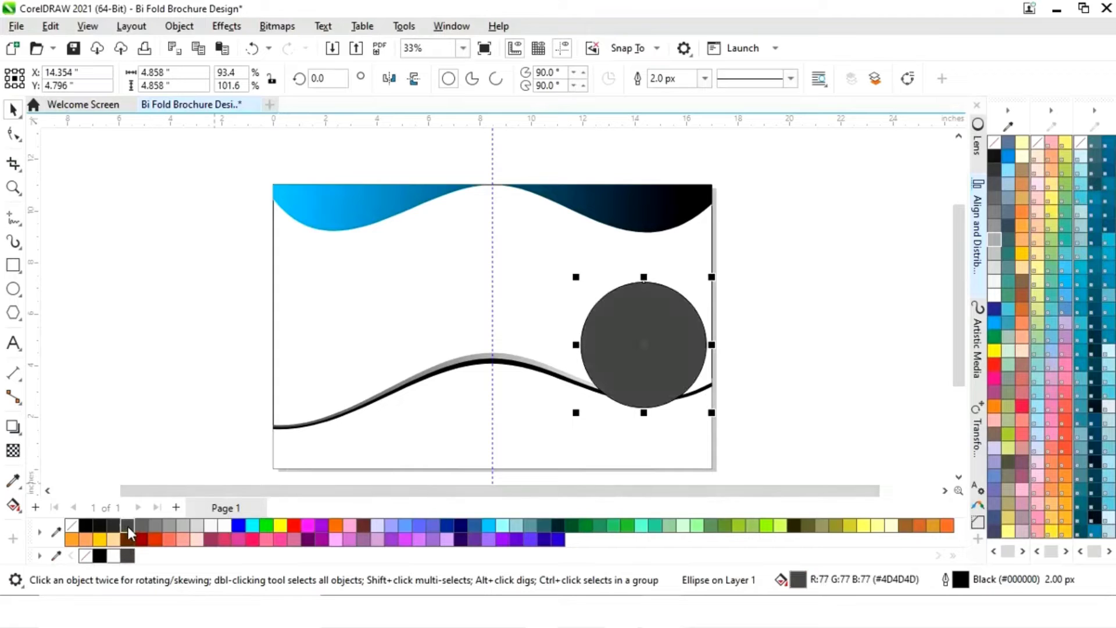
pyautogui.rightClick(88, 556)
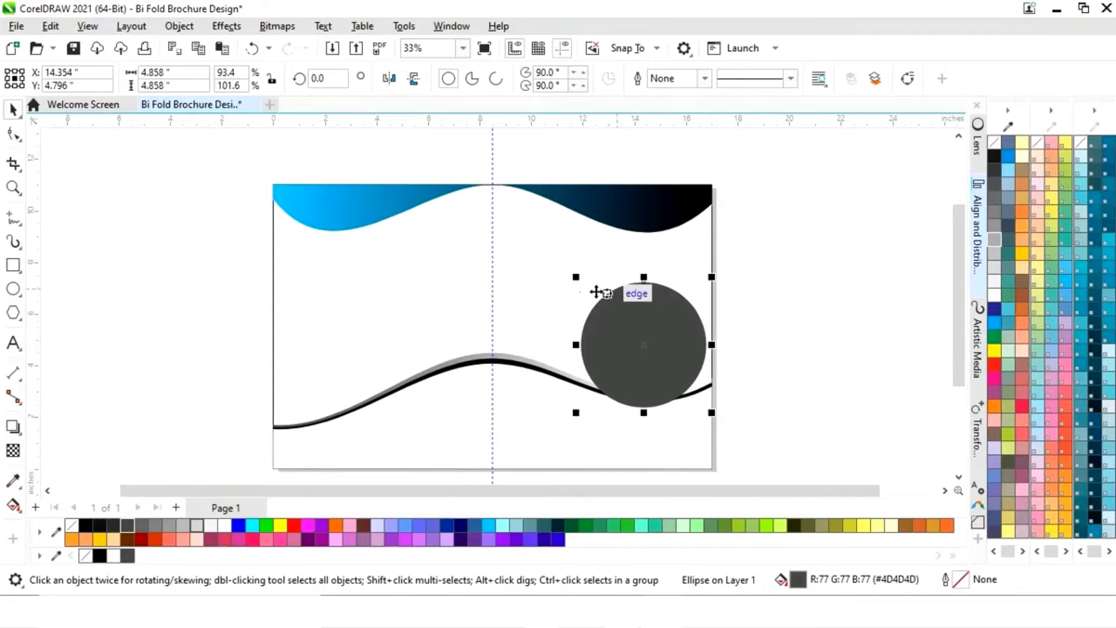
# Step: Add a concentric duplicate of the grey circle, about 4.47 inches across, and fill it with black
pyautogui.press('z')
pyautogui.moveTo(528, 245); pyautogui.dragTo(753, 433)
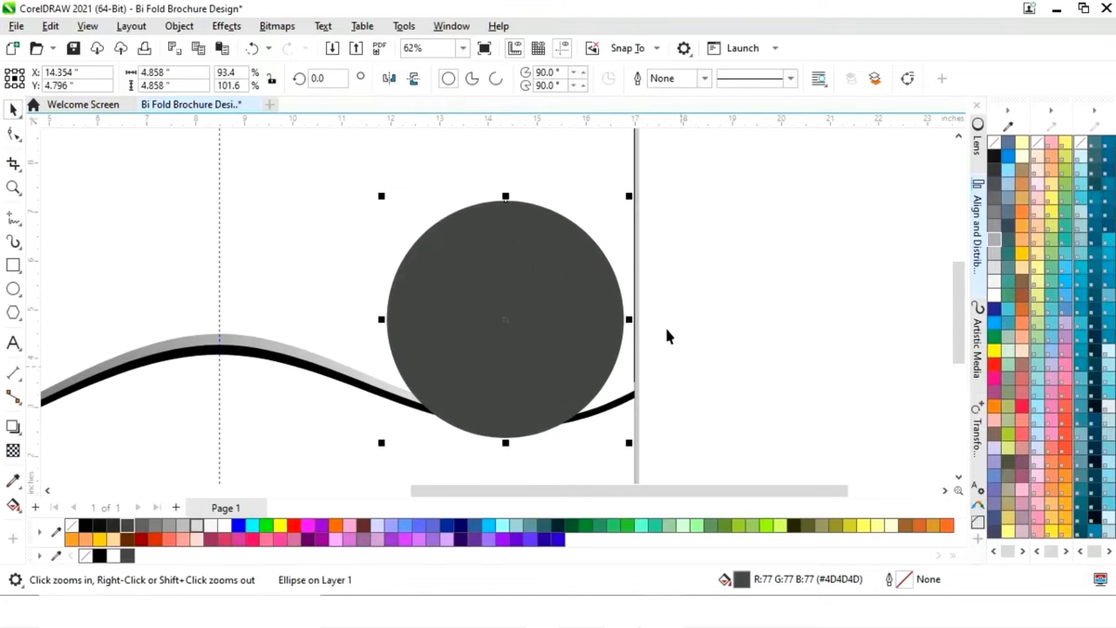
pyautogui.moveTo(631, 198); pyautogui.dragTo(621, 200)
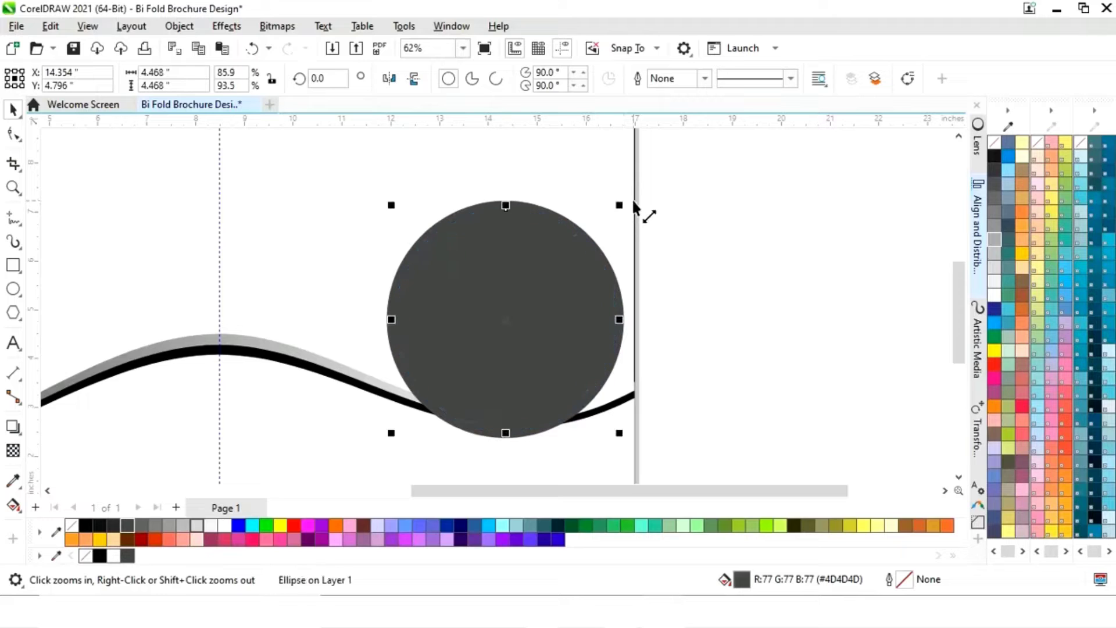
pyautogui.click(86, 528)
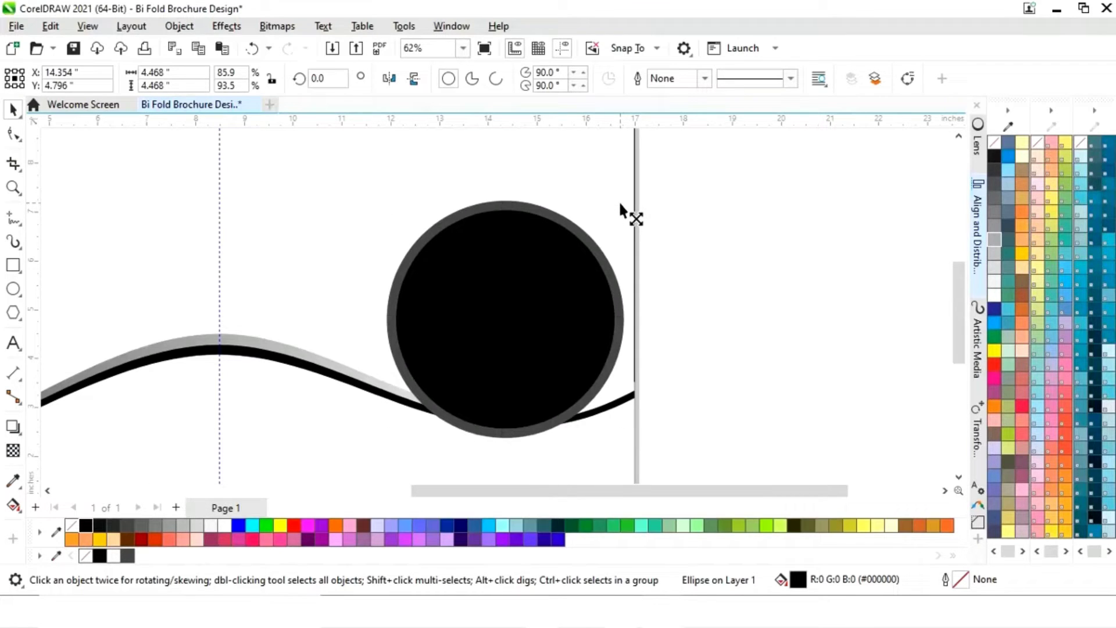
# Step: Add a smaller concentric duplicate of the black circle, 4.1 inches across, and fill it with white
pyautogui.moveTo(619, 202); pyautogui.dragTo(611, 214)
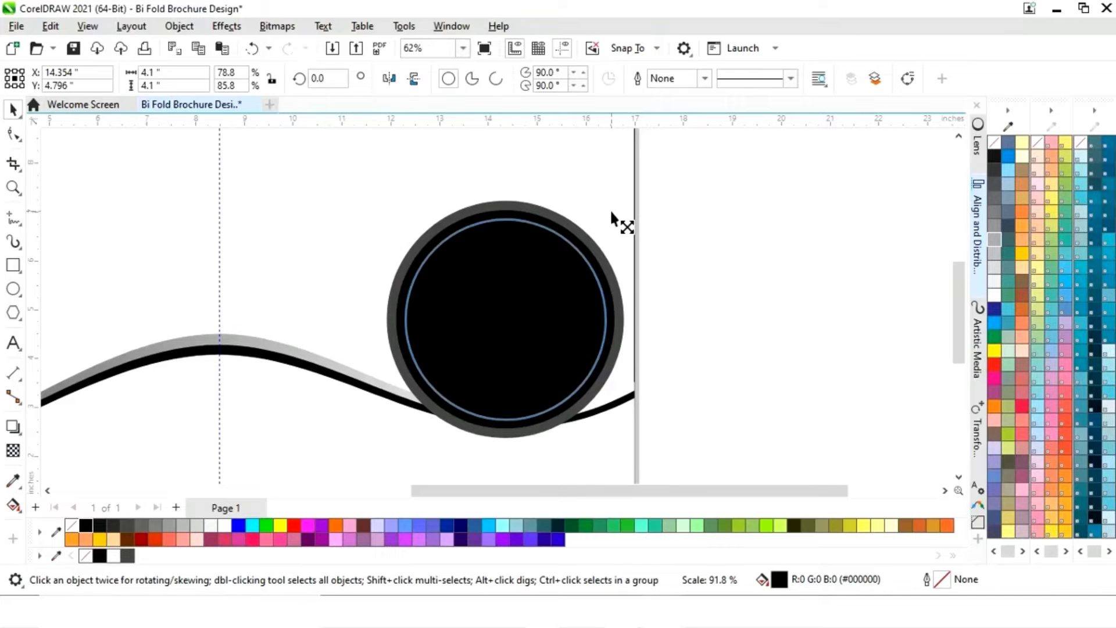
pyautogui.moveTo(612, 216); pyautogui.dragTo(616, 219)
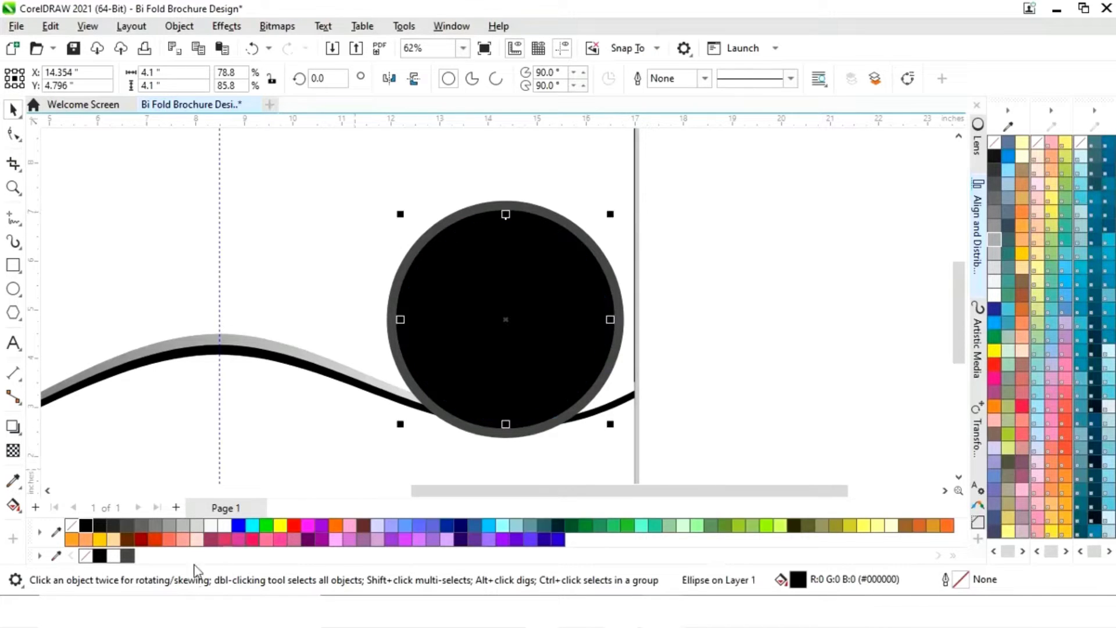
pyautogui.click(225, 525)
pyautogui.click(794, 348)
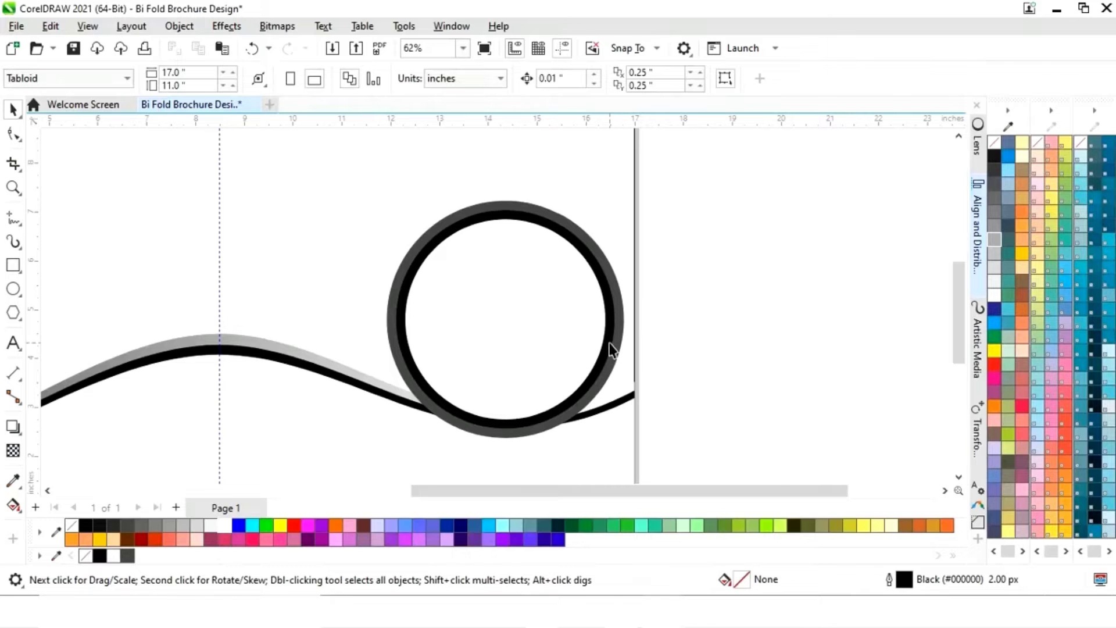
# Step: Apply a horizontal linear gradient to the black ring, running from black at its left to sky blue at its right
pyautogui.click(610, 349)
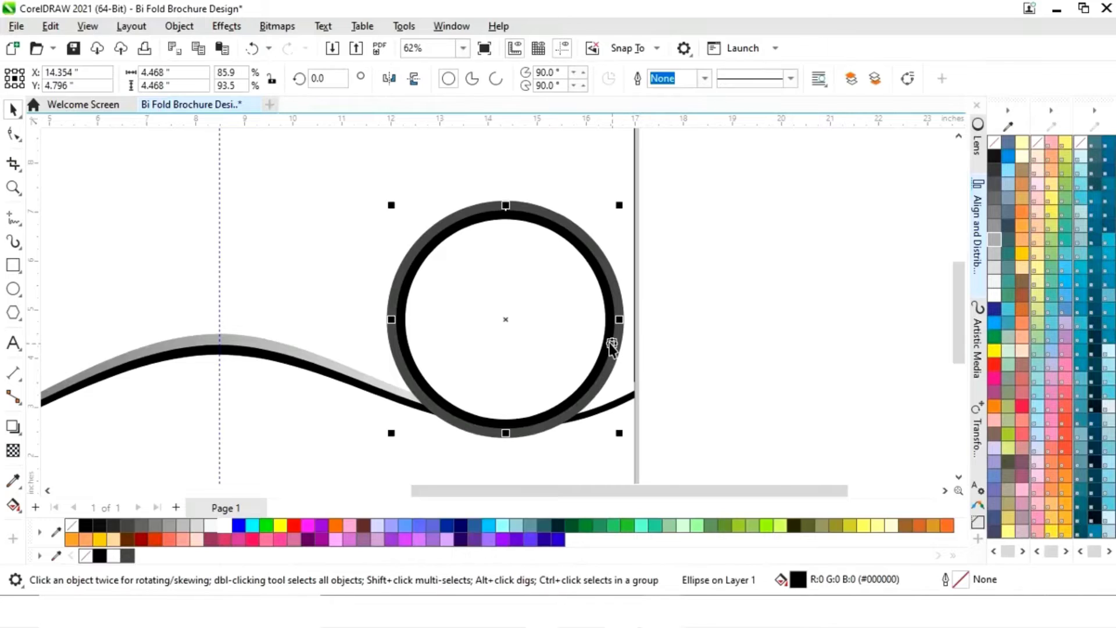
pyautogui.click(13, 506)
pyautogui.moveTo(396, 321); pyautogui.dragTo(614, 318)
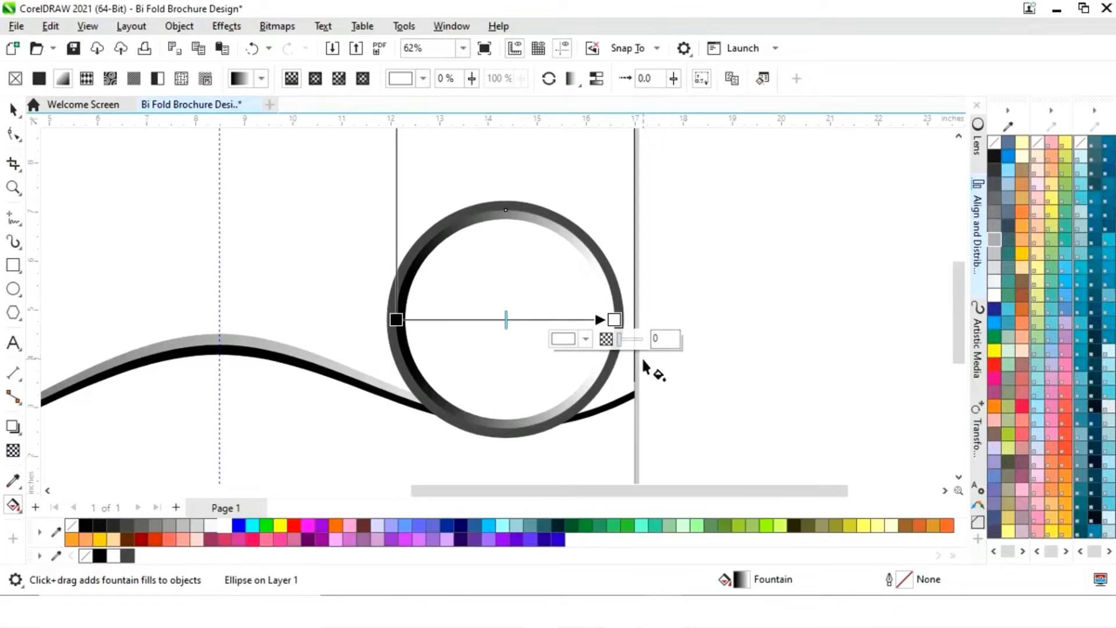
pyautogui.click(586, 339)
pyautogui.click(708, 307)
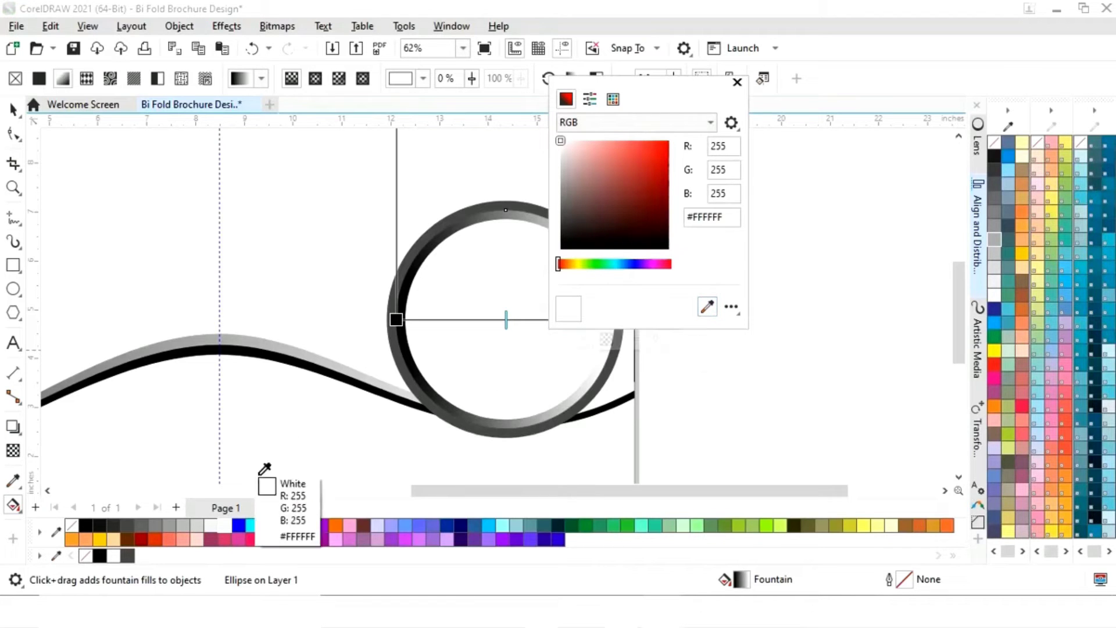
pyautogui.click(489, 525)
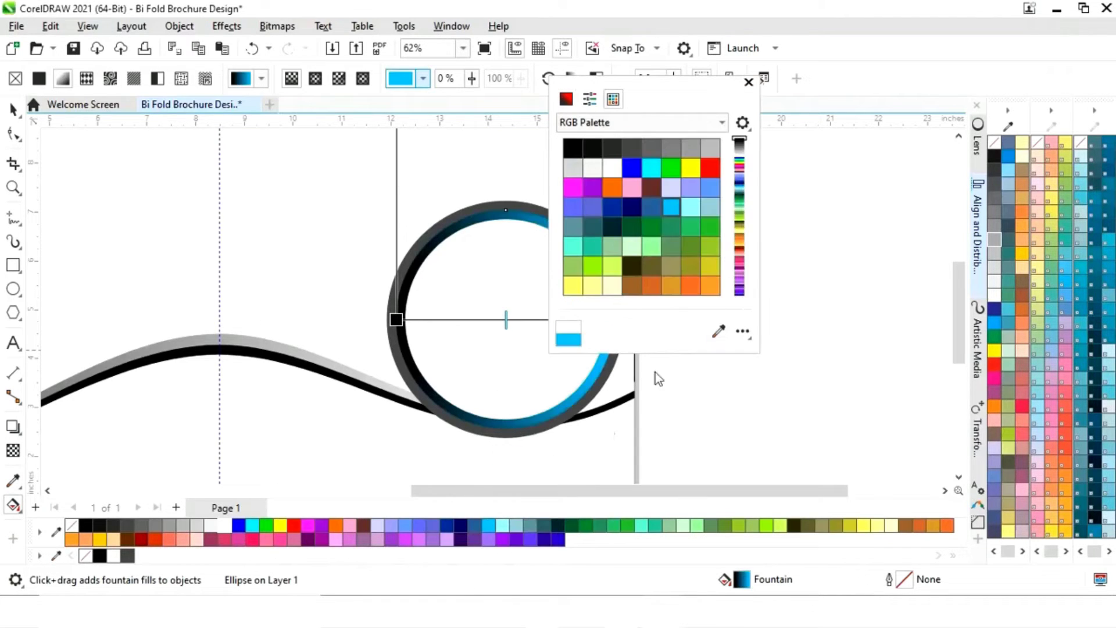
pyautogui.click(749, 83)
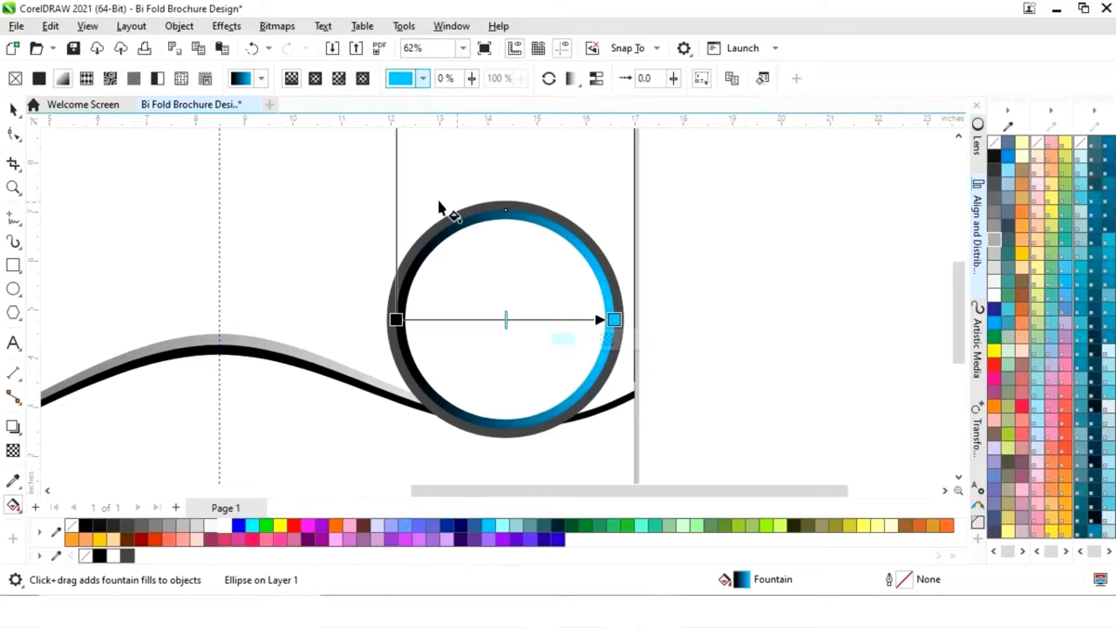
pyautogui.click(13, 109)
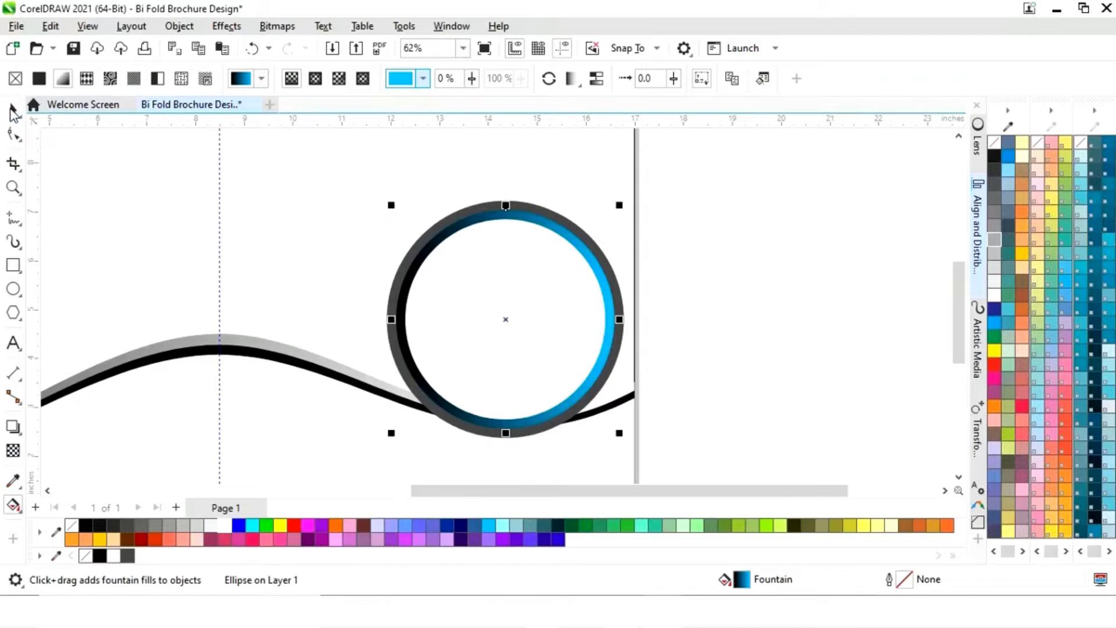
pyautogui.click(671, 231)
# Step: Copy the three concentric circles to the left end of the lower wave and scale the copy to about 4.31 inches
pyautogui.hotkey('shift', 'F4')
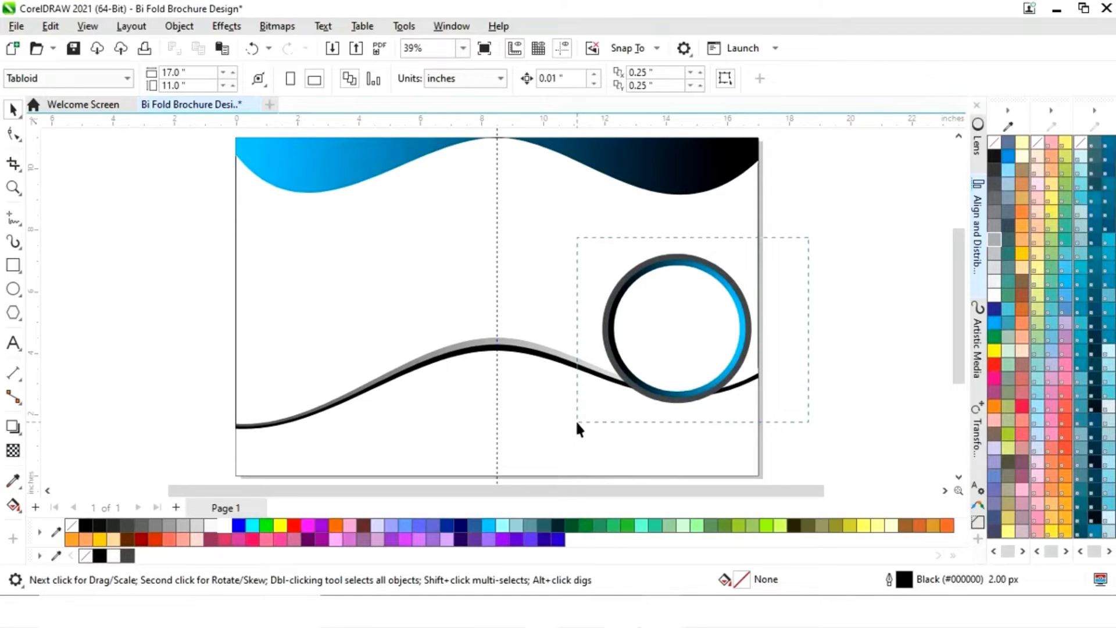
pyautogui.moveTo(578, 422); pyautogui.dragTo(577, 423)
pyautogui.moveTo(680, 329); pyautogui.dragTo(317, 351)
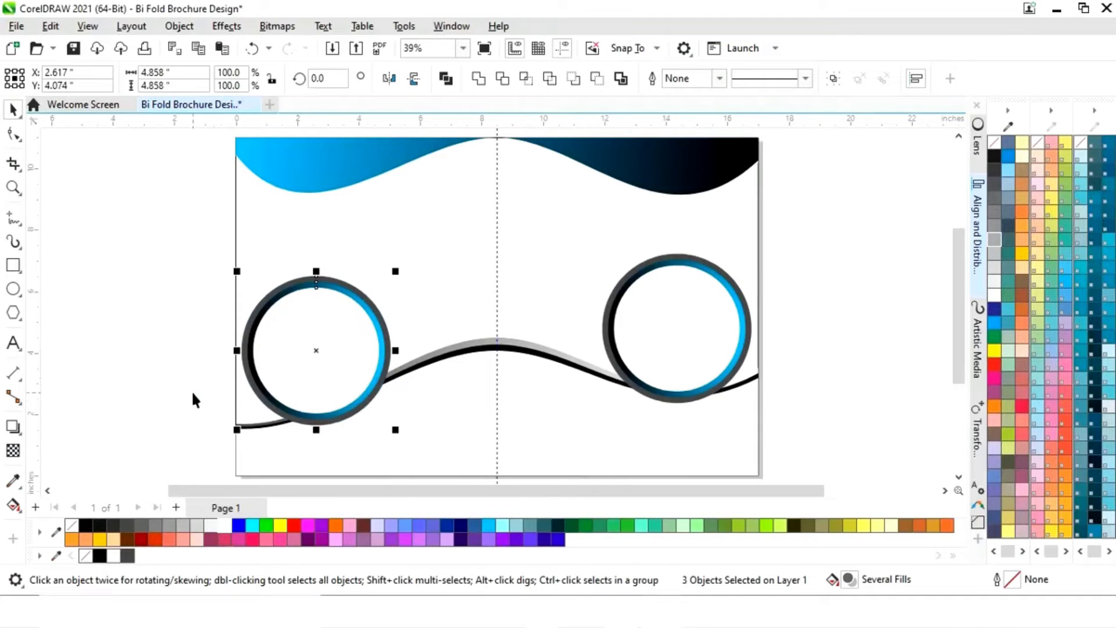
pyautogui.moveTo(396, 272); pyautogui.dragTo(385, 274)
# Step: Place another copy of the circles, about 3.15 inches across, over the top wave on the left half and mirror it horizontally
pyautogui.moveTo(319, 353); pyautogui.dragTo(400, 208)
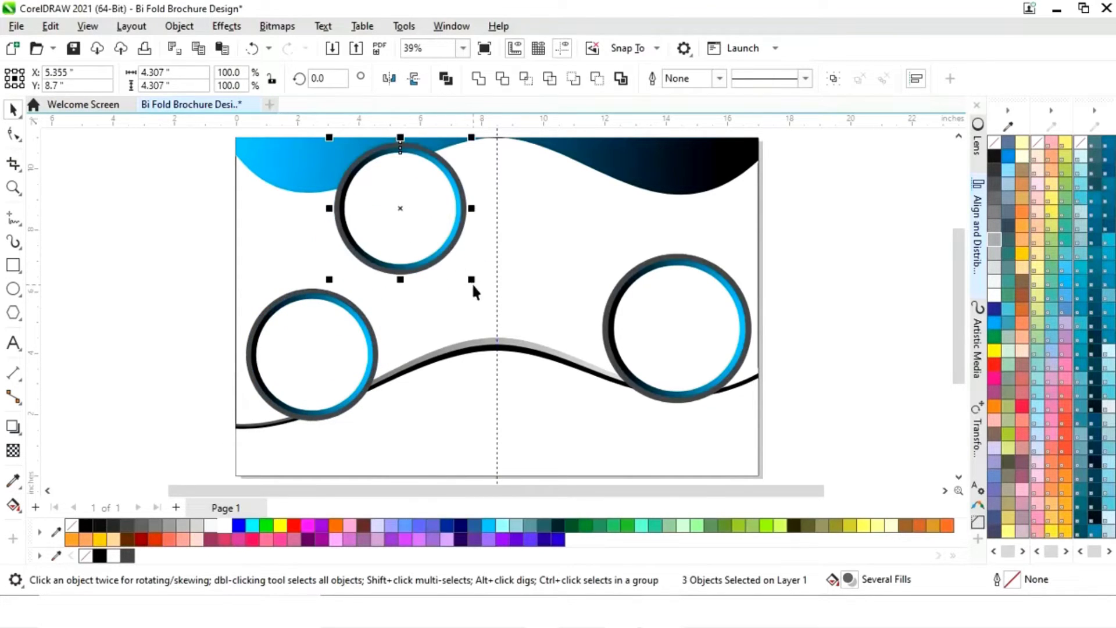
pyautogui.moveTo(474, 285); pyautogui.dragTo(441, 255)
pyautogui.moveTo(385, 193); pyautogui.dragTo(401, 193)
pyautogui.moveTo(458, 249); pyautogui.dragTo(452, 244)
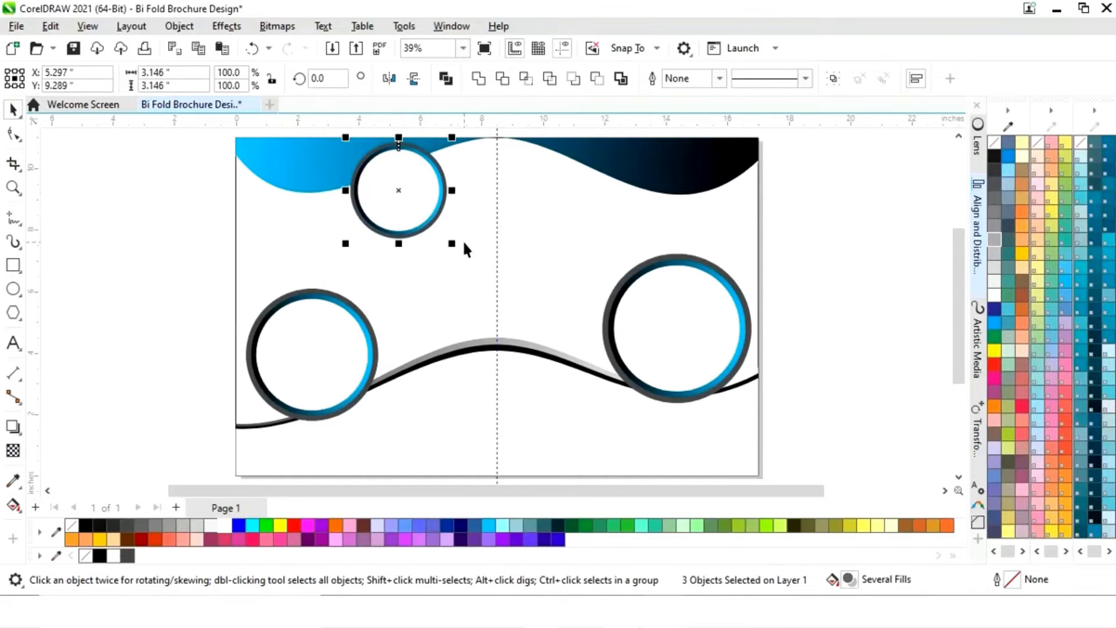
pyautogui.click(389, 79)
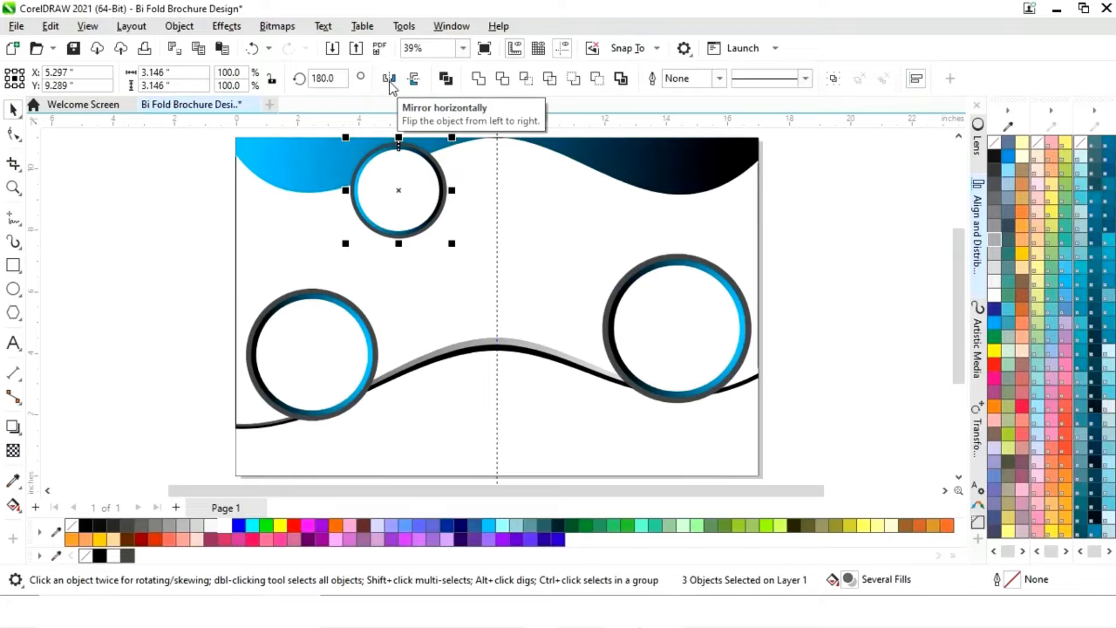
pyautogui.click(826, 226)
# Step: Move all the prepared text, logo, icons and QR code beside the left edge of the brochure page
pyautogui.scroll(-1, 794, 441)
pyautogui.moveTo(793, 500); pyautogui.dragTo(560, 499)
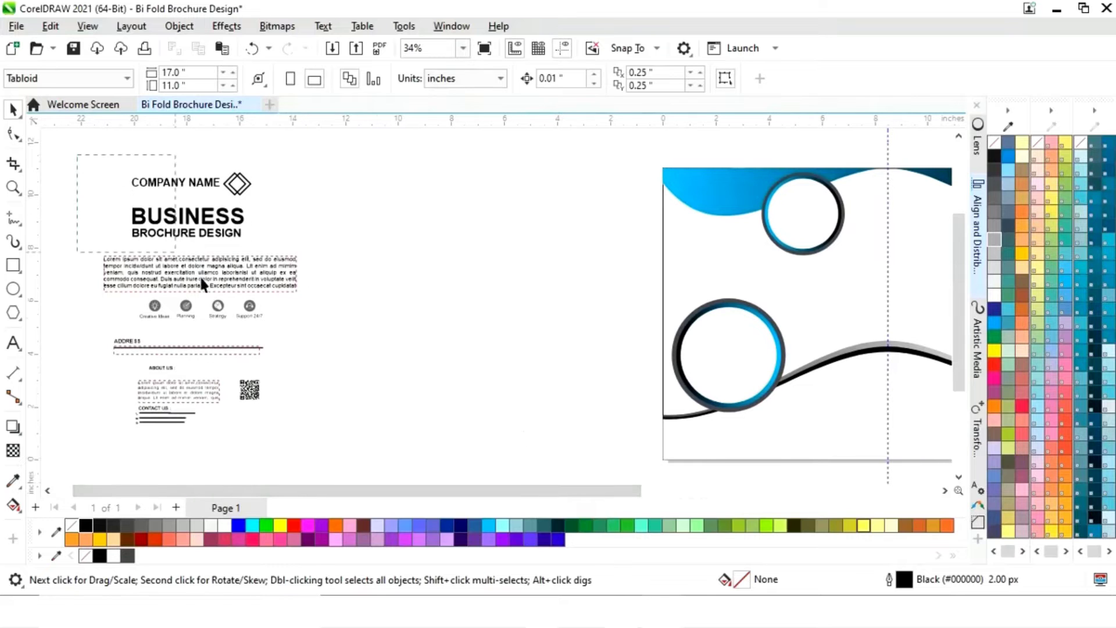
pyautogui.moveTo(342, 451); pyautogui.dragTo(342, 451)
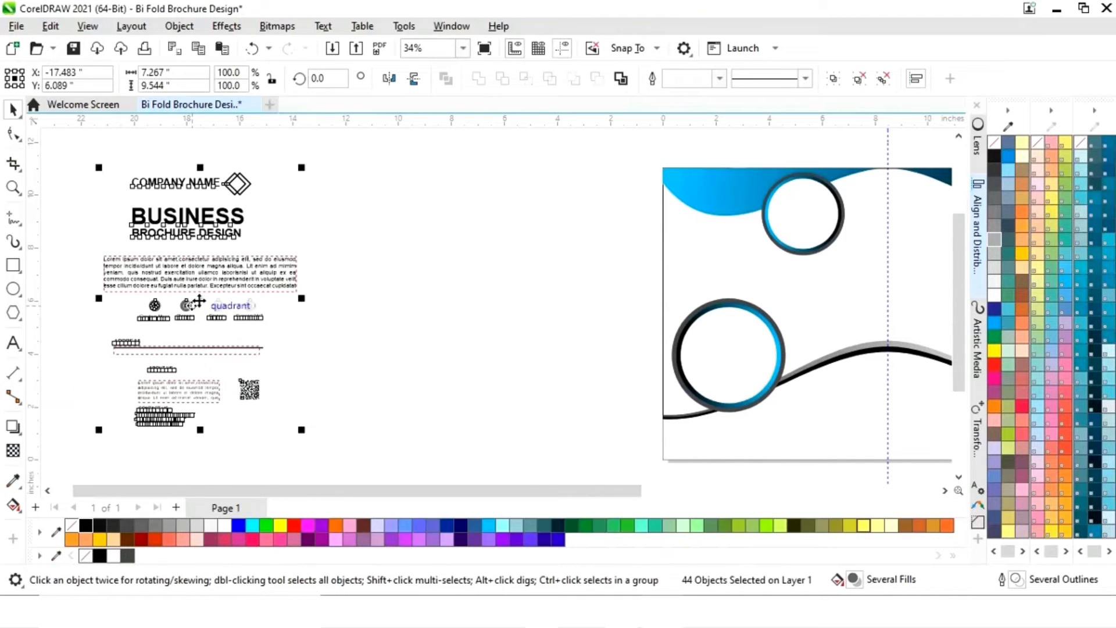
pyautogui.moveTo(199, 301); pyautogui.dragTo(527, 306)
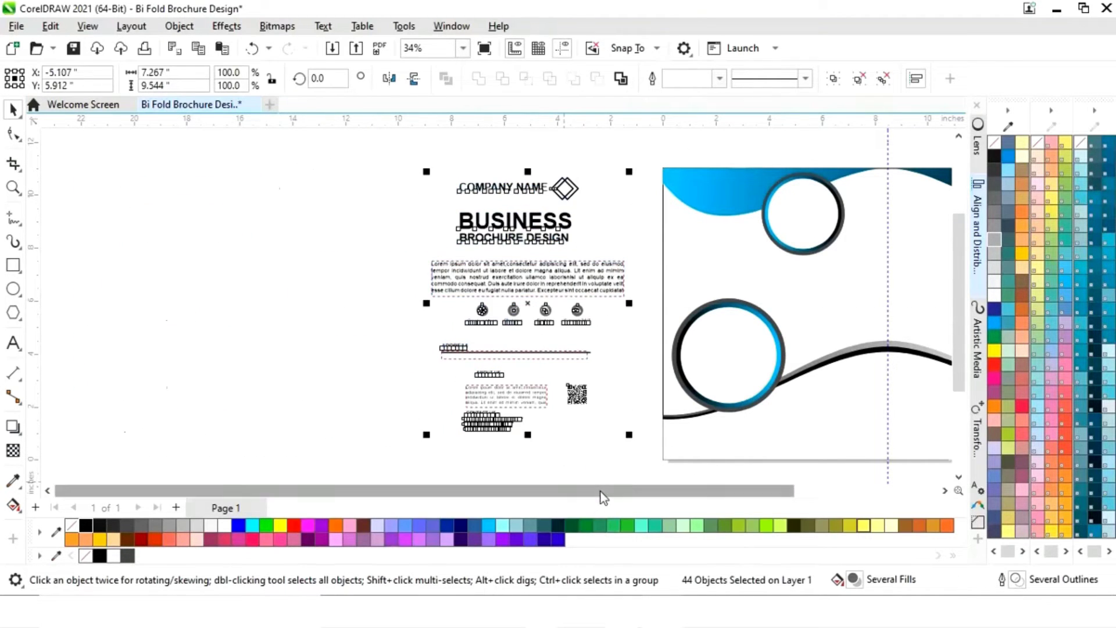
pyautogui.moveTo(604, 498); pyautogui.dragTo(658, 498)
pyautogui.click(828, 256)
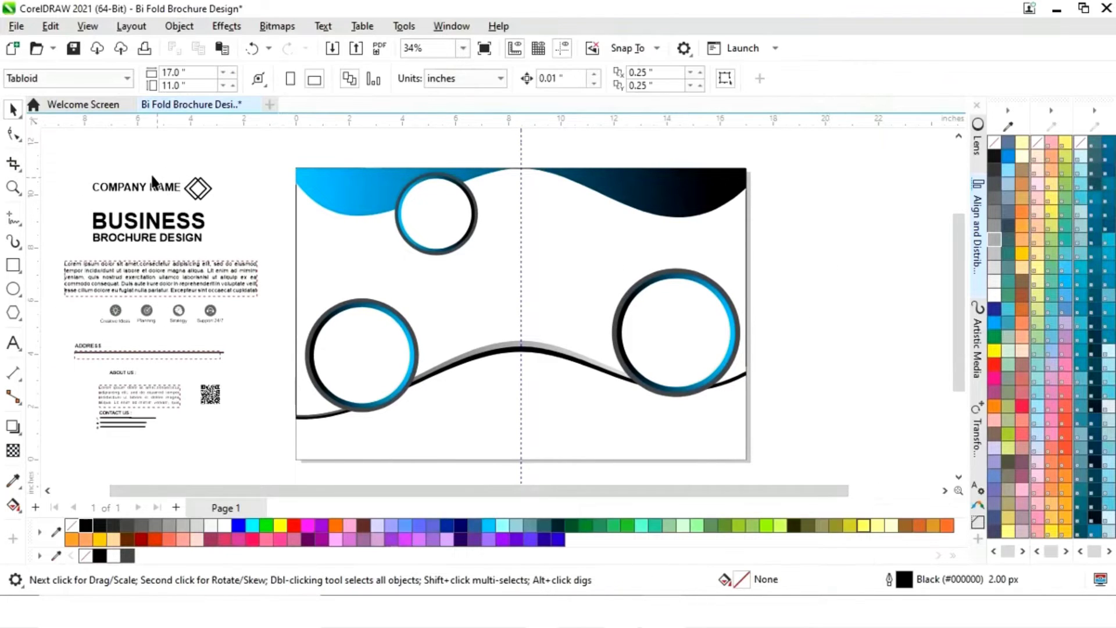
# Step: Move the company name and logo onto the dark end of the top wave and fill the name with sky blue
pyautogui.click(223, 201)
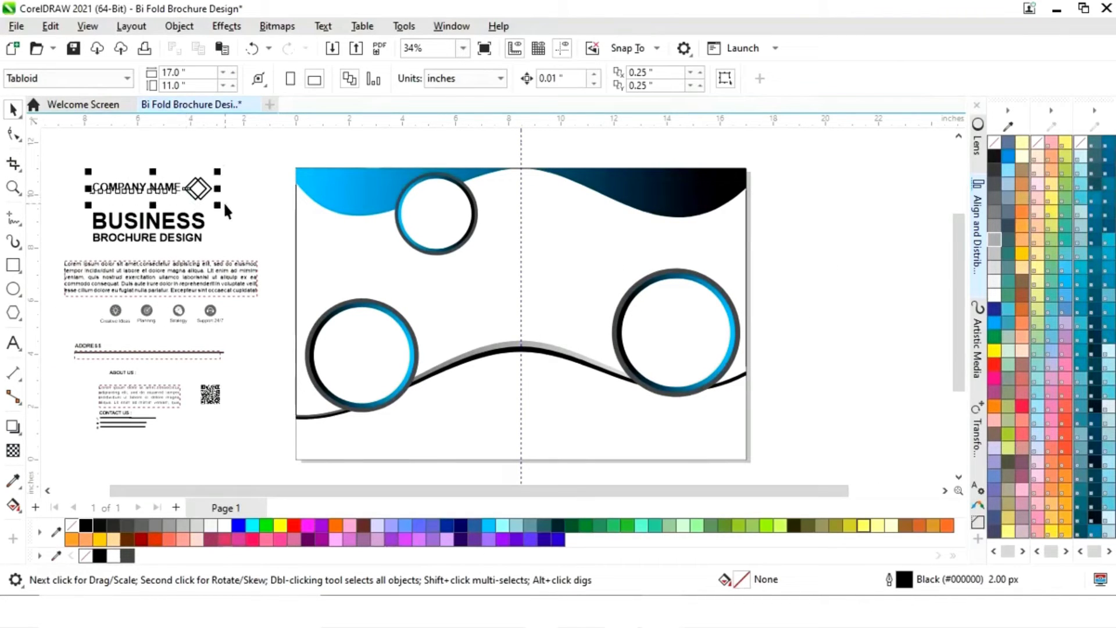
pyautogui.moveTo(224, 200); pyautogui.dragTo(668, 194)
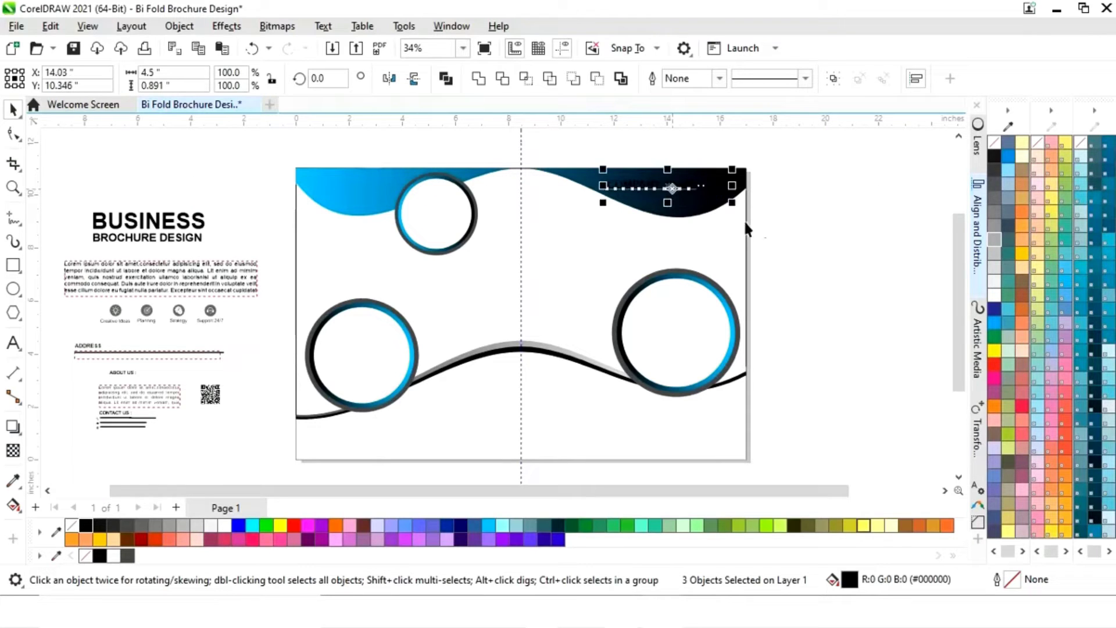
pyautogui.click(864, 205)
pyautogui.keyDown('ctrl'); pyautogui.click(661, 192); pyautogui.keyUp('ctrl')
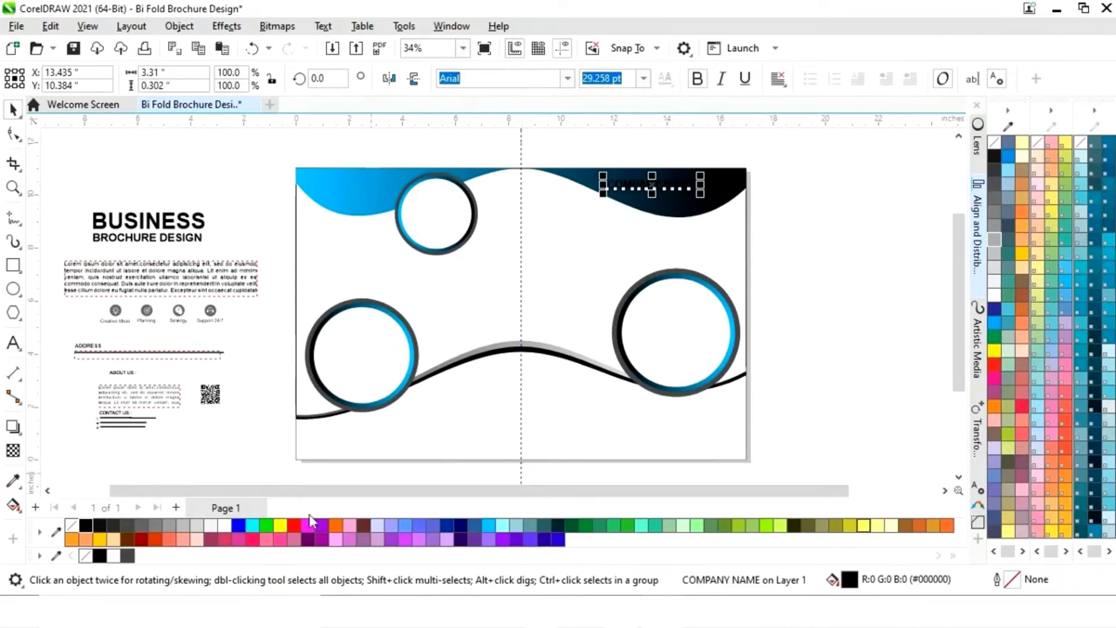
pyautogui.click(488, 525)
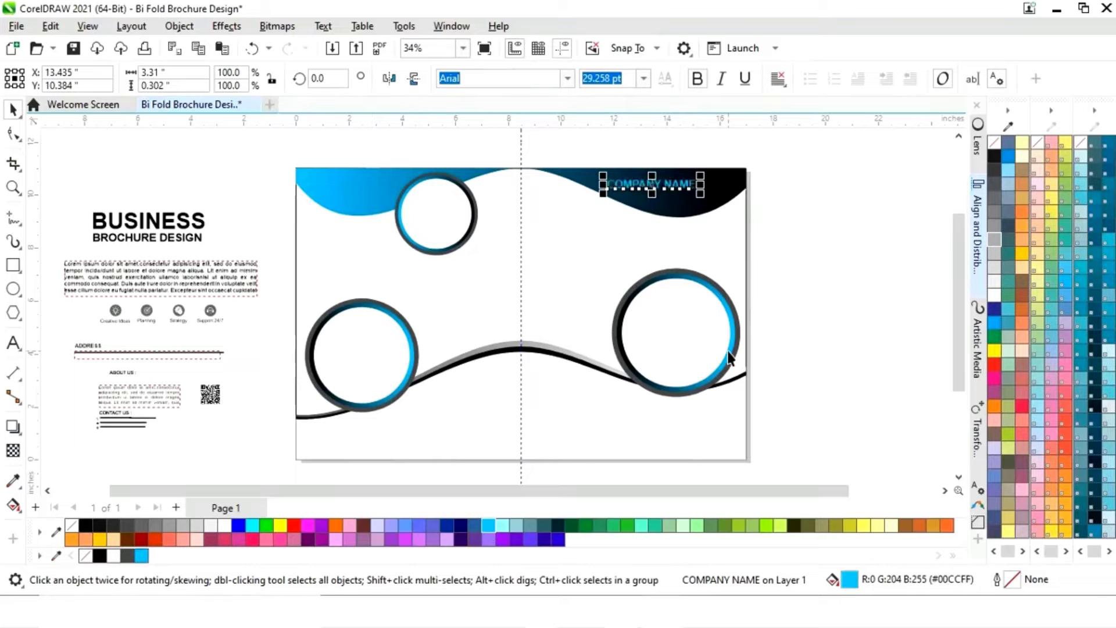
pyautogui.click(865, 256)
# Step: Fill the logo's left diamond outline with sky blue and its overlapping right diamond outline with white
pyautogui.press('z')
pyautogui.moveTo(692, 151); pyautogui.dragTo(772, 232)
pyautogui.press('space')
pyautogui.click(381, 269)
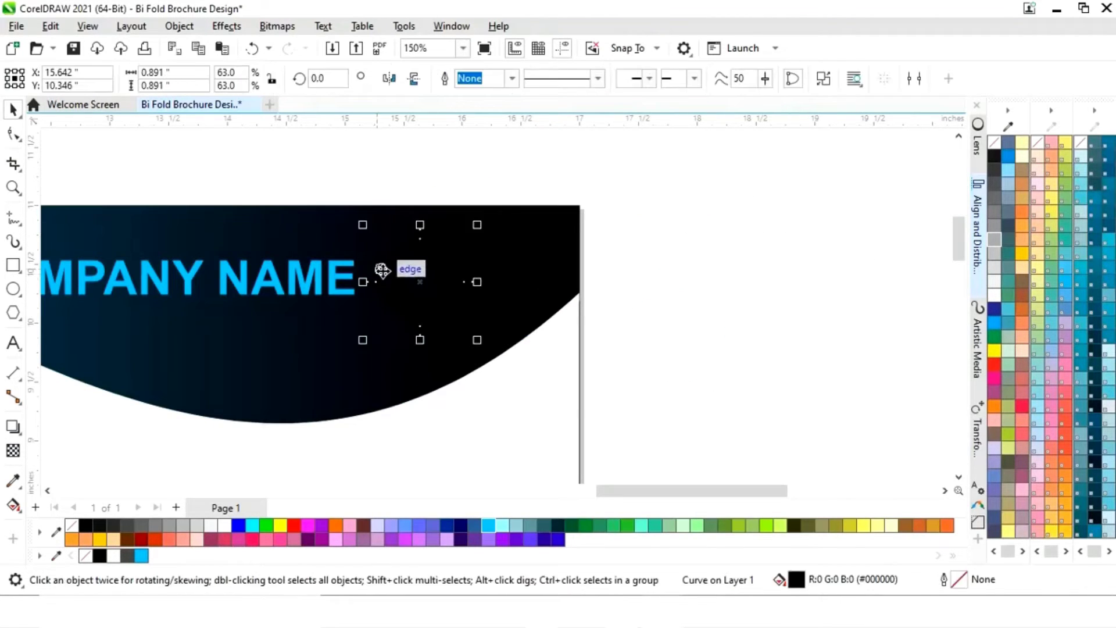
pyautogui.click(488, 526)
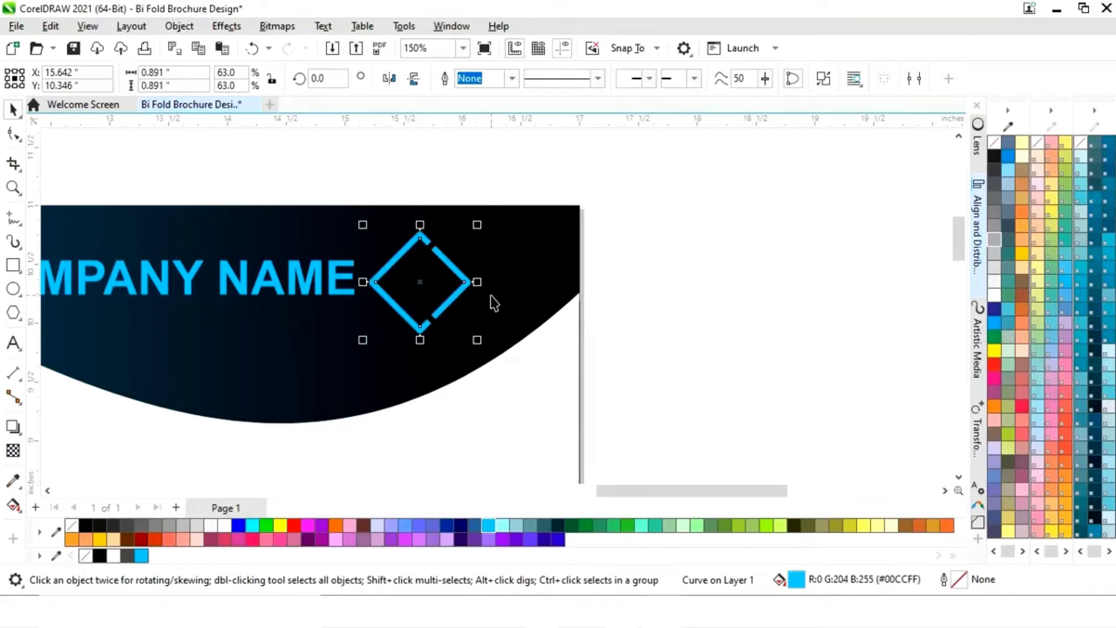
pyautogui.click(458, 333)
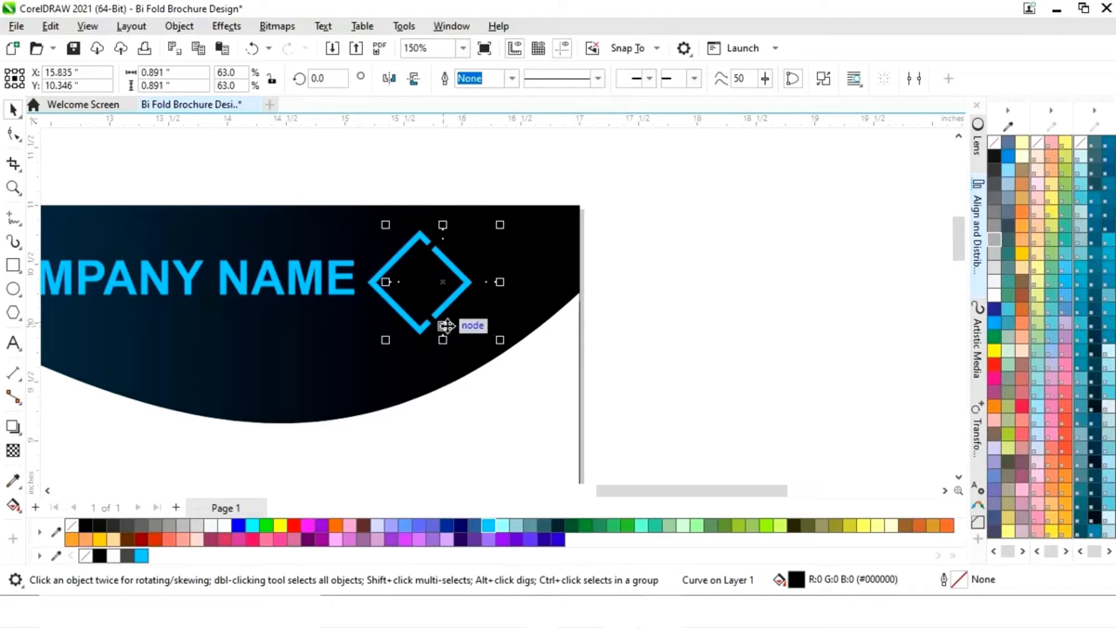
pyautogui.click(113, 556)
pyautogui.click(699, 320)
pyautogui.press('F4')
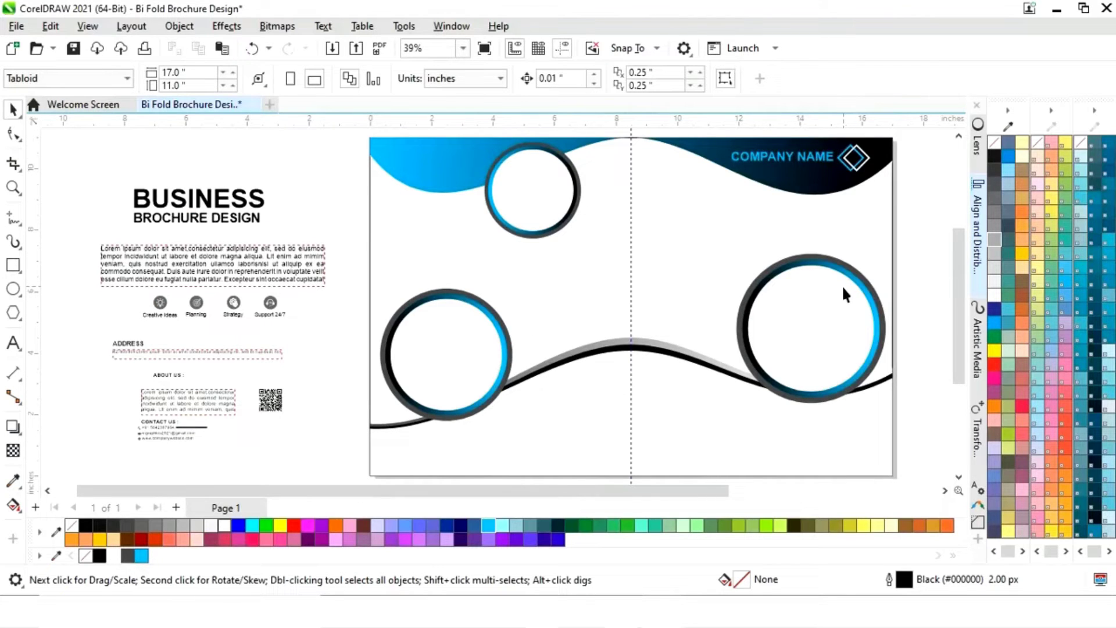
# Step: Move the BUSINESS BROCHURE DESIGN title below the company name on the right half and scale it to about 5.84 inches wide
pyautogui.moveTo(131, 239); pyautogui.dragTo(273, 181)
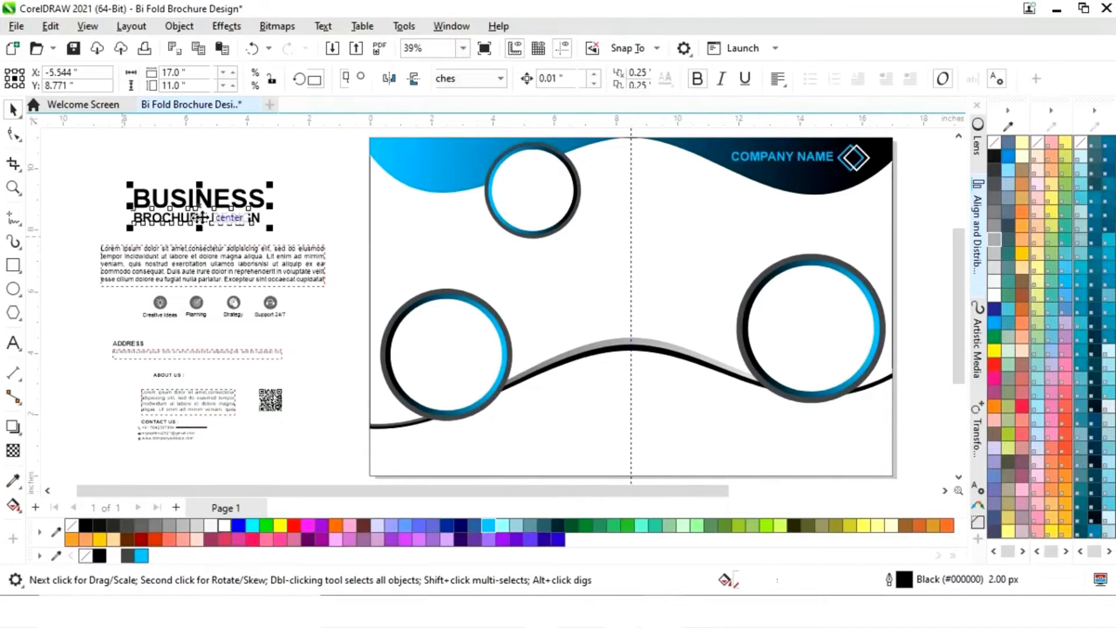
pyautogui.moveTo(203, 208); pyautogui.dragTo(709, 215)
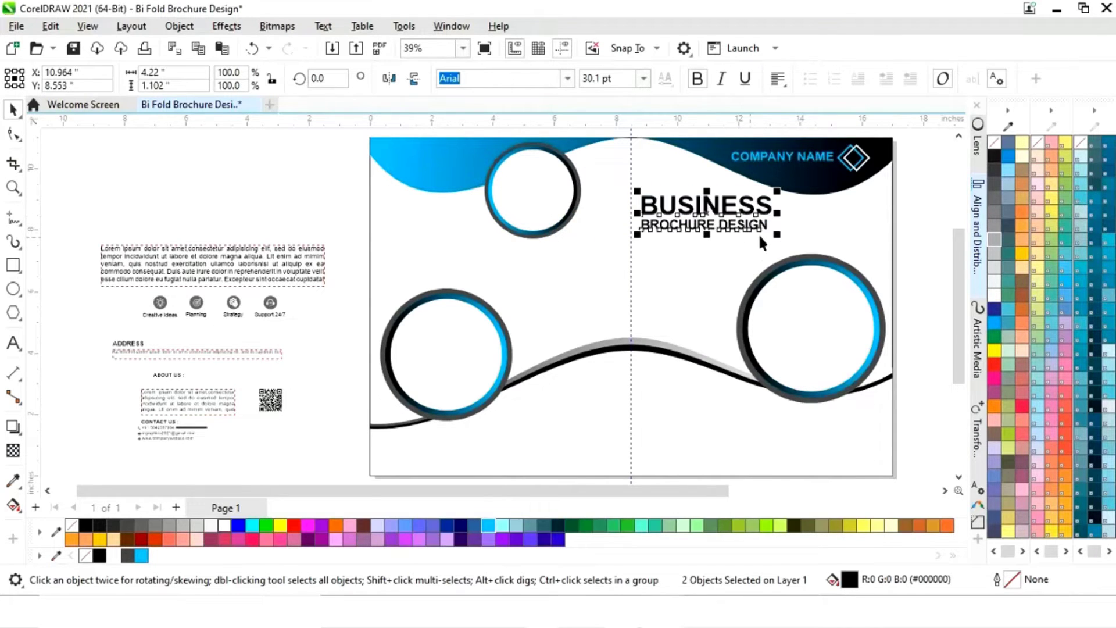
pyautogui.moveTo(776, 237); pyautogui.dragTo(845, 271)
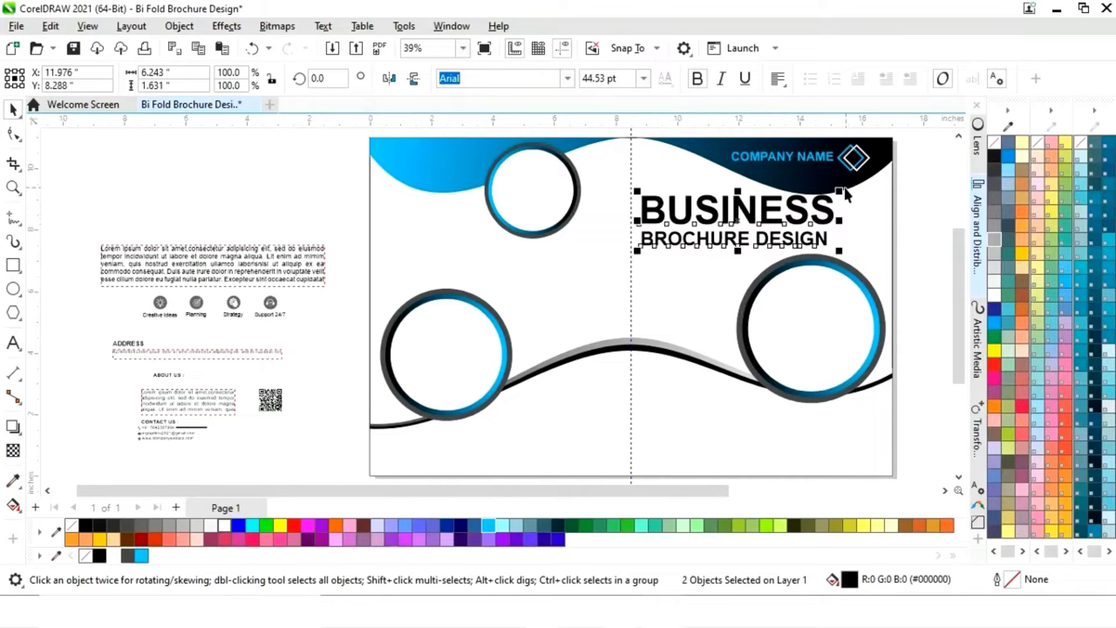
pyautogui.moveTo(844, 189); pyautogui.dragTo(832, 197)
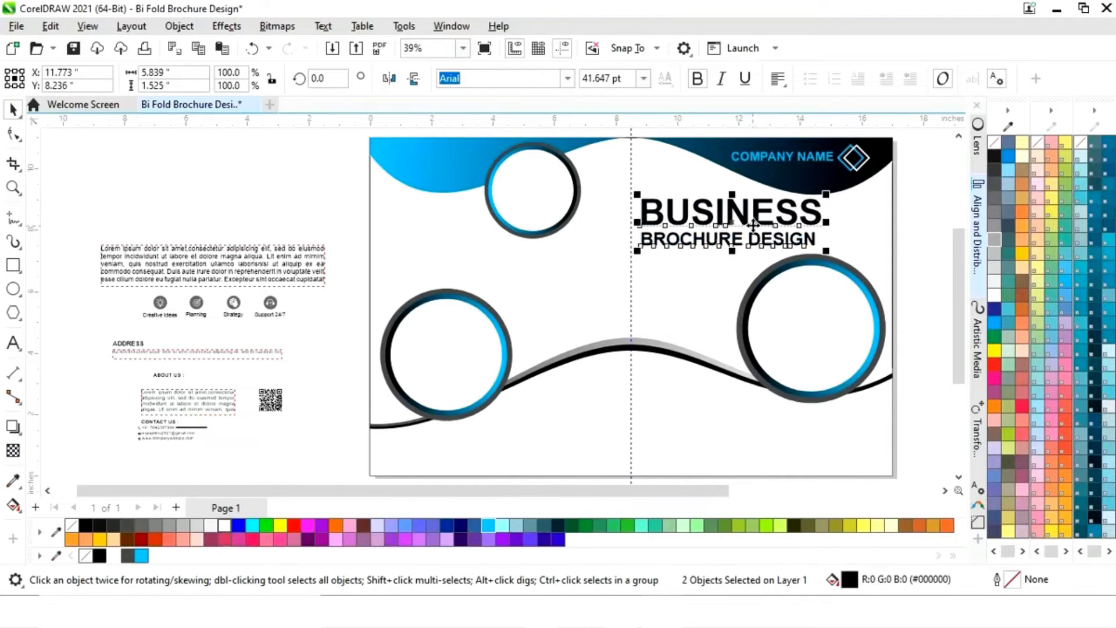
pyautogui.click(925, 199)
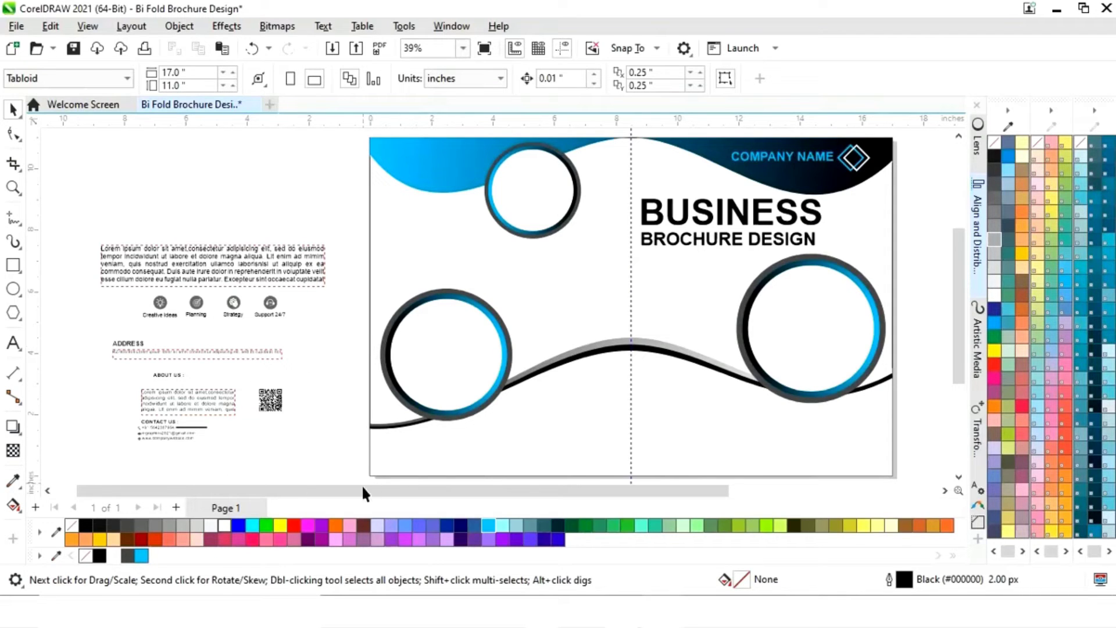
# Step: Add the bold text HEADLINE, scaled to about 2.74 inches wide, below the lower wave just right of the fold
pyautogui.moveTo(364, 493); pyautogui.dragTo(410, 495)
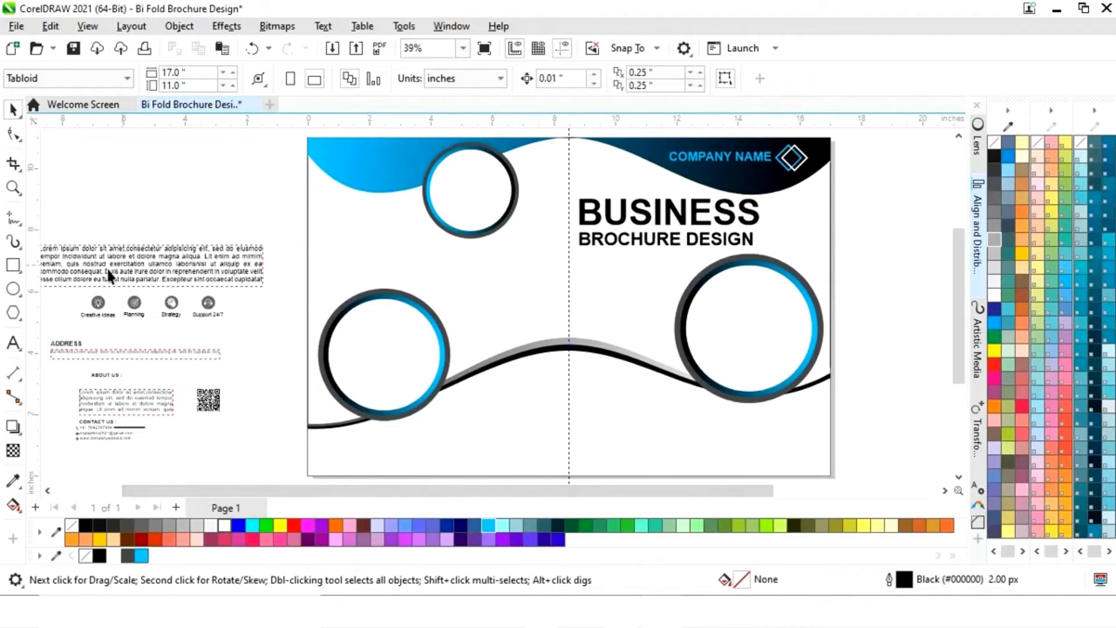
pyautogui.click(13, 343)
pyautogui.click(615, 429)
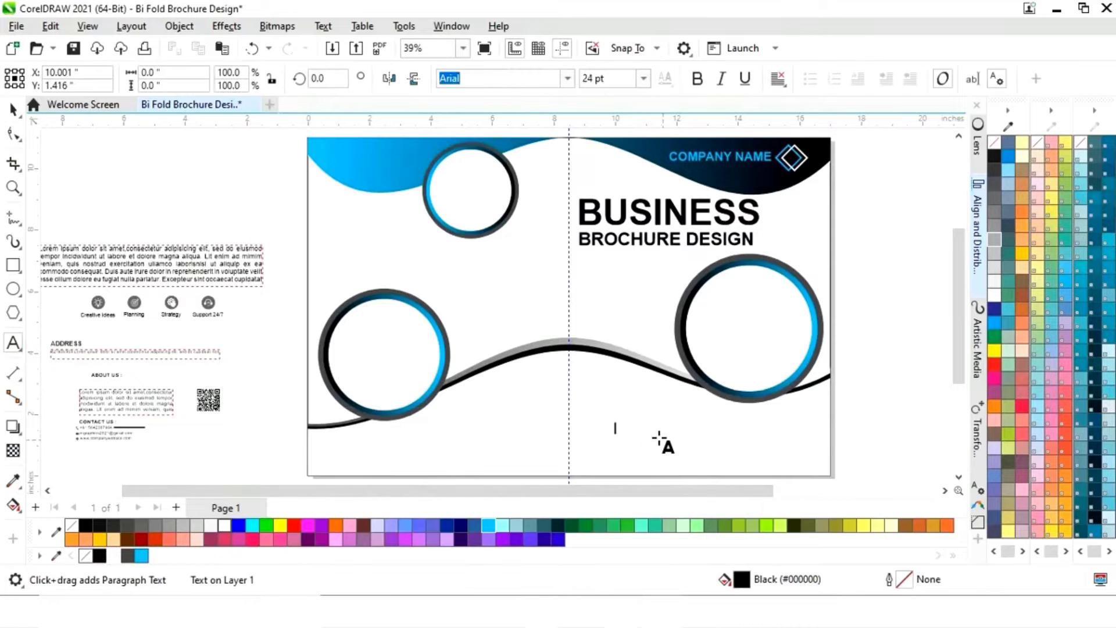
pyautogui.write('HEADLINE')
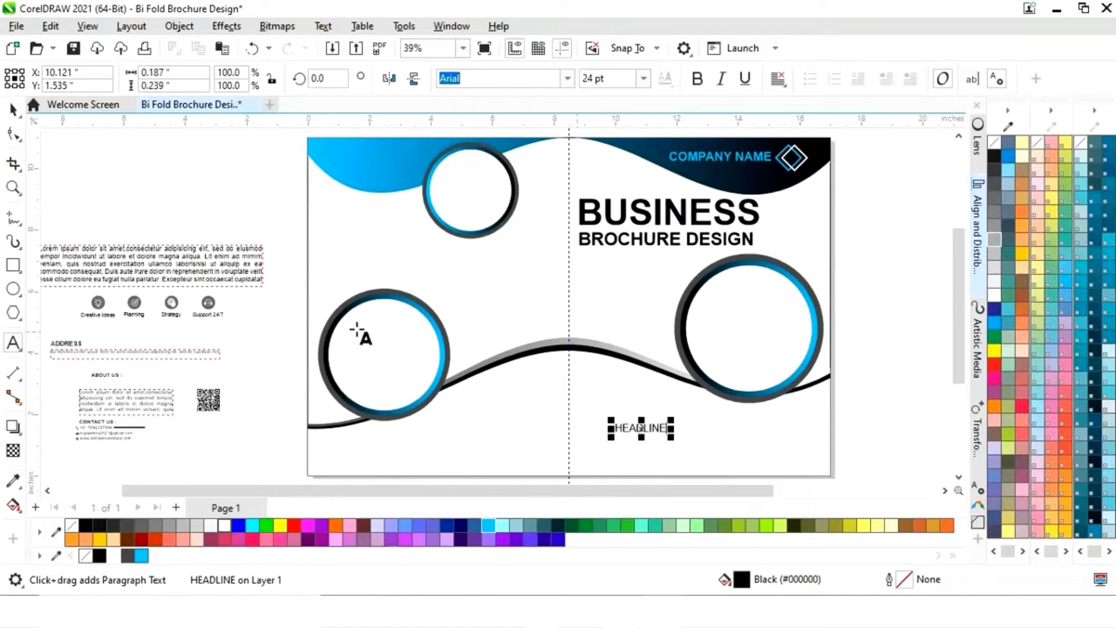
pyautogui.click(13, 110)
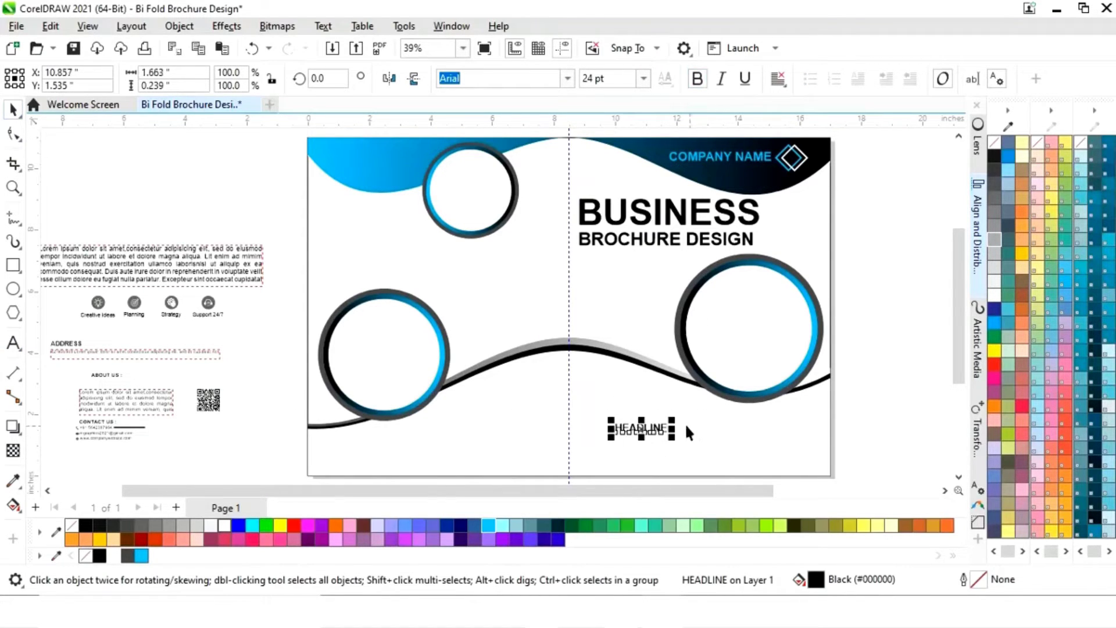
pyautogui.moveTo(673, 420); pyautogui.dragTo(631, 397)
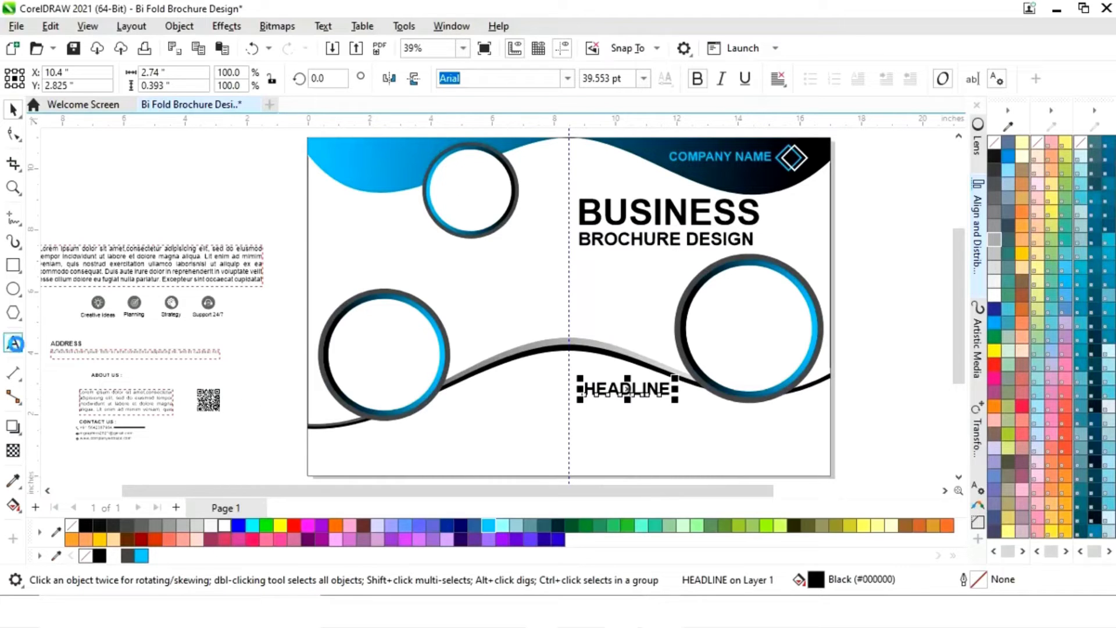
# Step: Add the text 2022-2023 in bold sky blue directly beneath HEADLINE
pyautogui.click(14, 344)
pyautogui.click(595, 443)
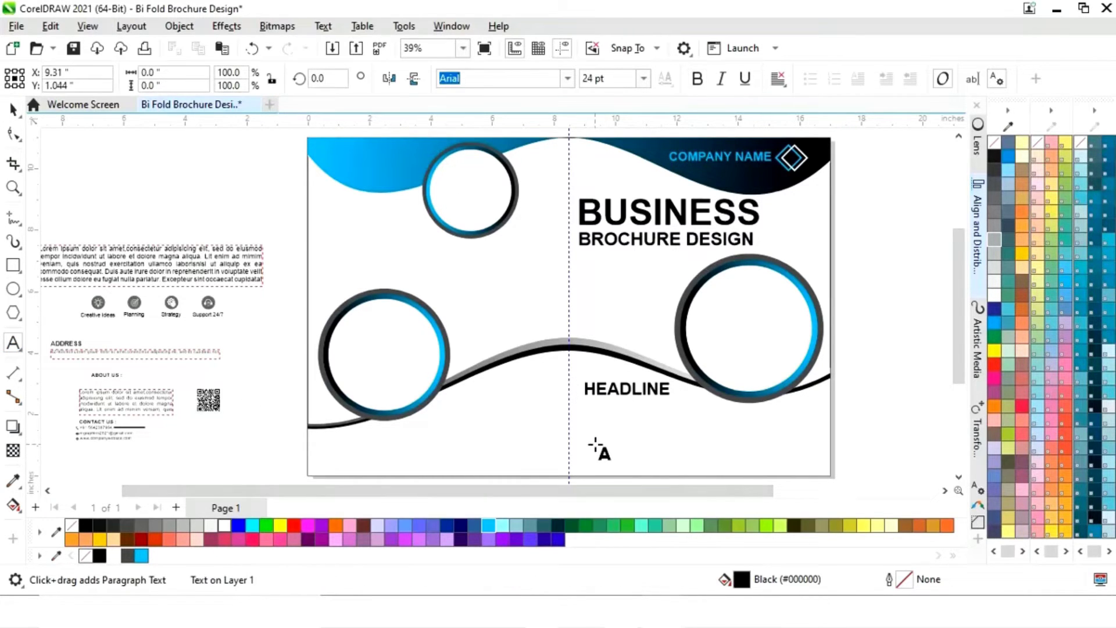
pyautogui.write('2022')
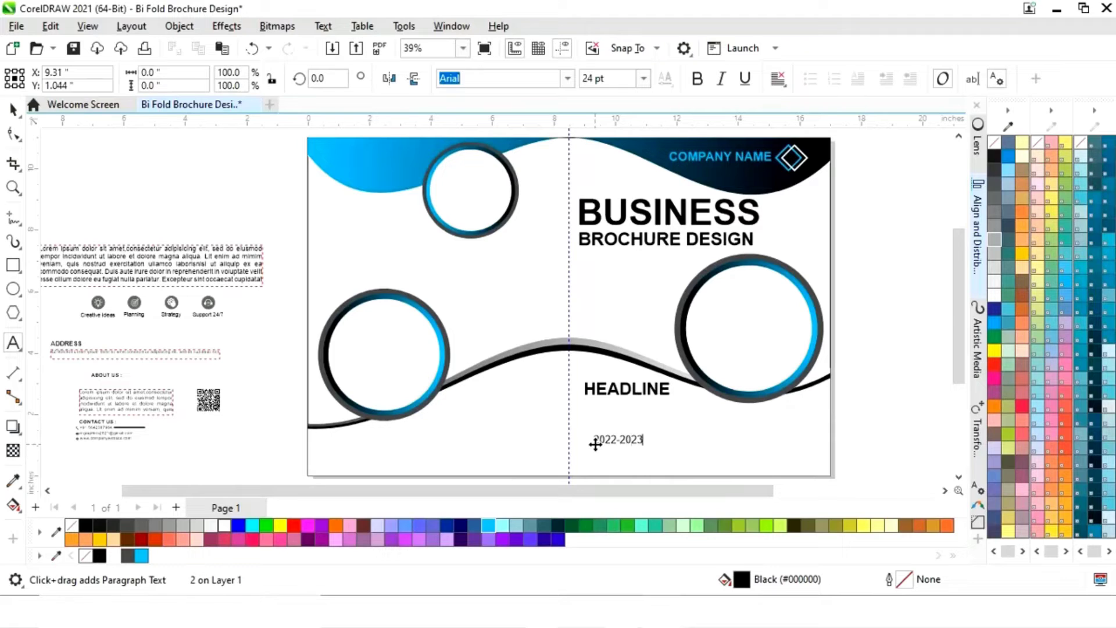
pyautogui.write('-2023')
pyautogui.click(14, 108)
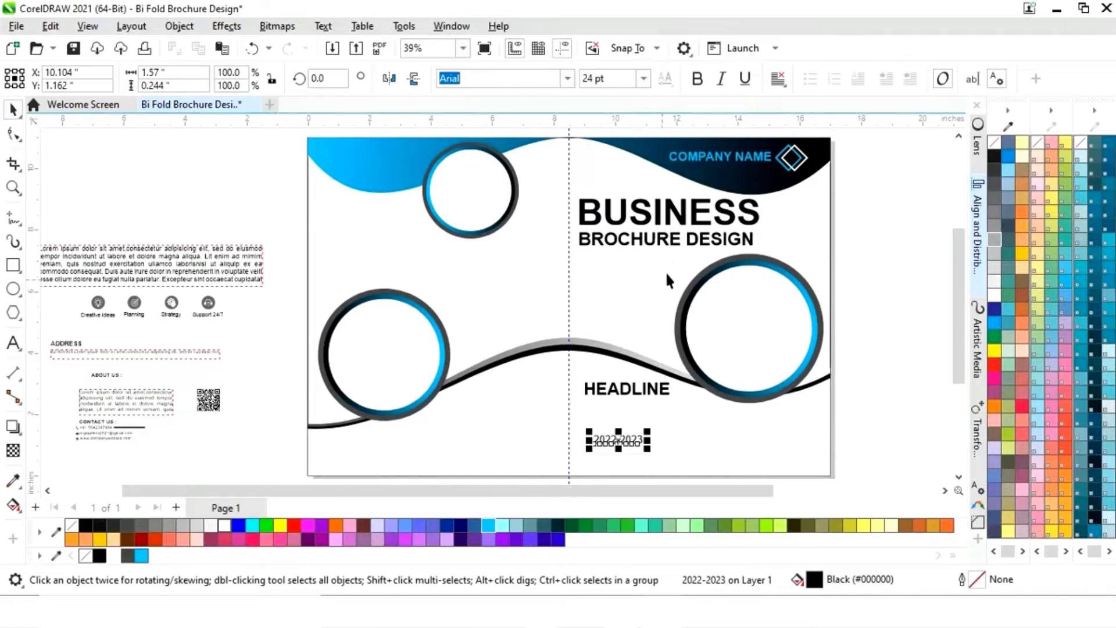
pyautogui.click(697, 78)
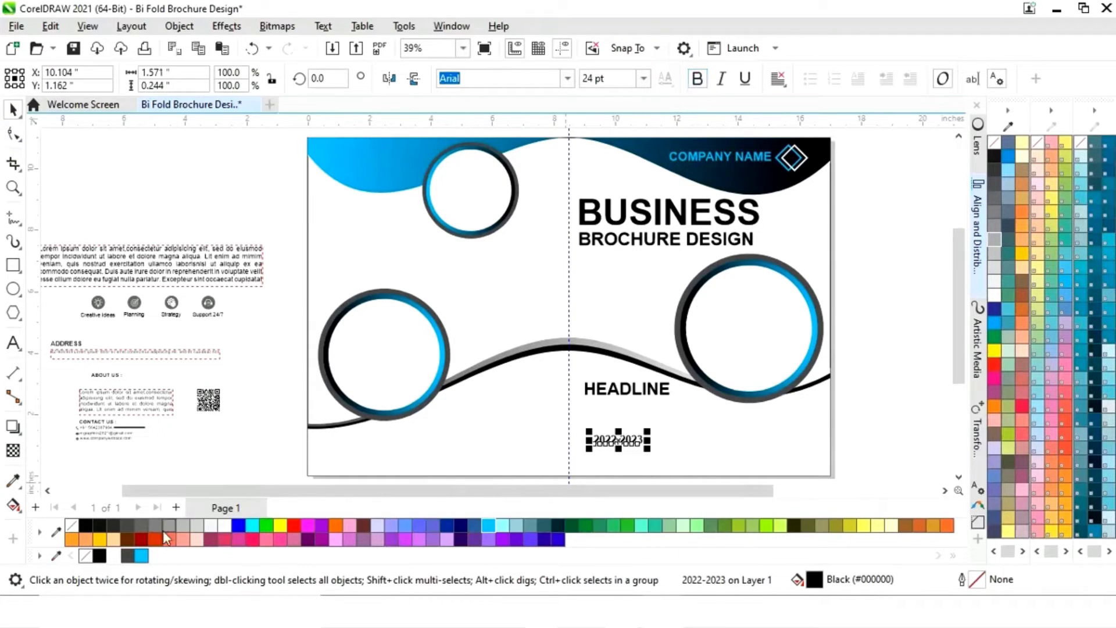
pyautogui.click(141, 556)
pyautogui.moveTo(619, 439); pyautogui.dragTo(623, 413)
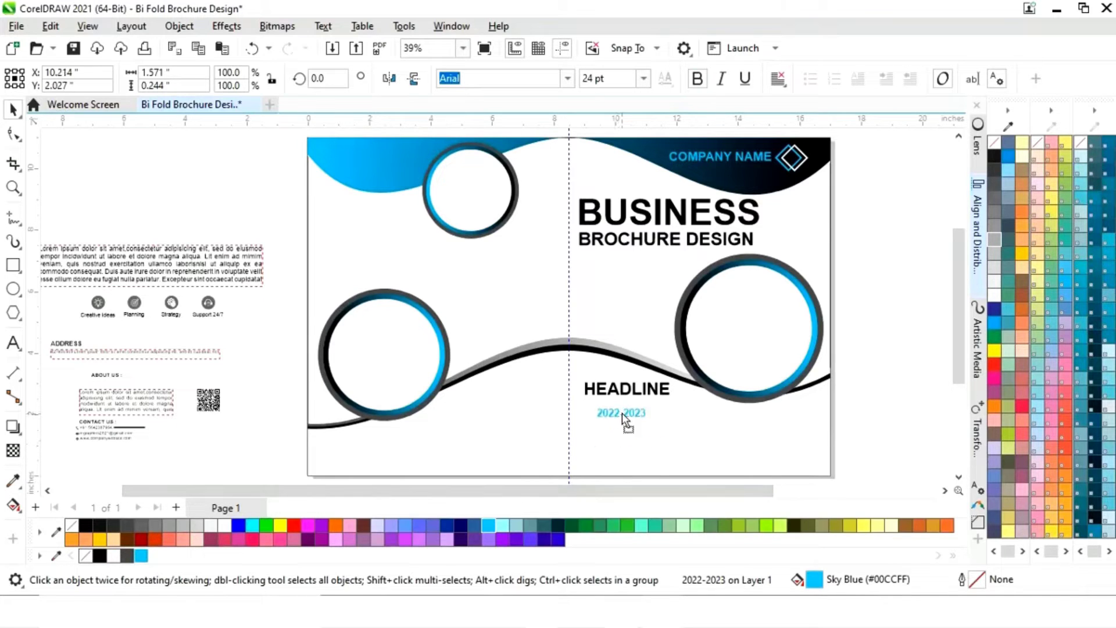
# Step: Centre 2022-2023 close beneath HEADLINE and nudge both texts slightly to the left
pyautogui.keyDown('shift'); pyautogui.click(628, 388); pyautogui.keyUp('shift')
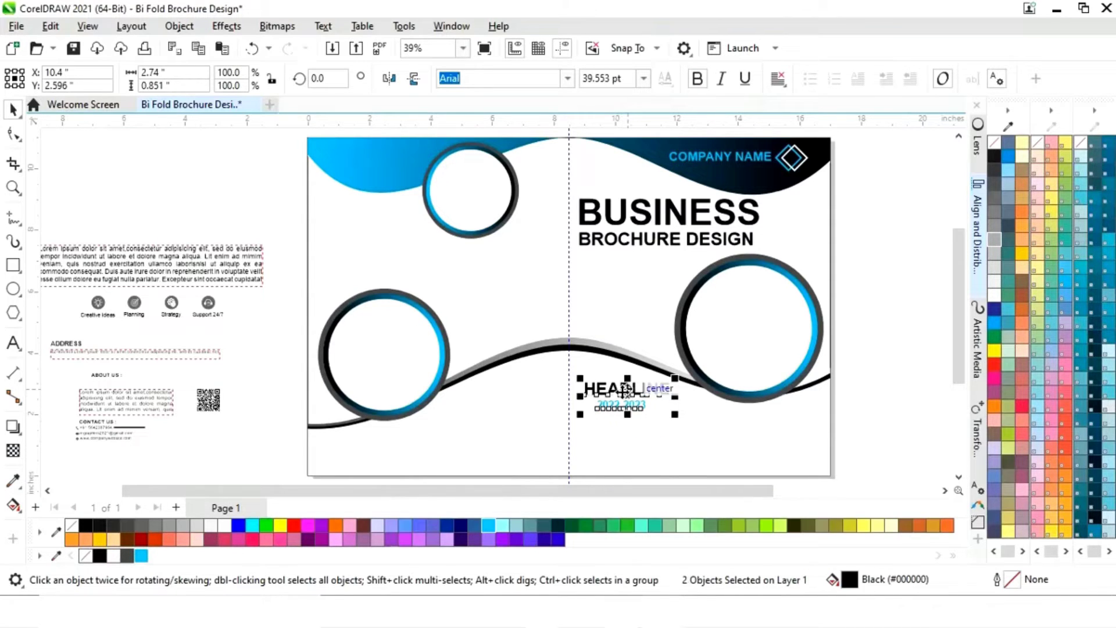
pyautogui.moveTo(881, 366); pyautogui.dragTo(571, 435)
pyautogui.press('Left')
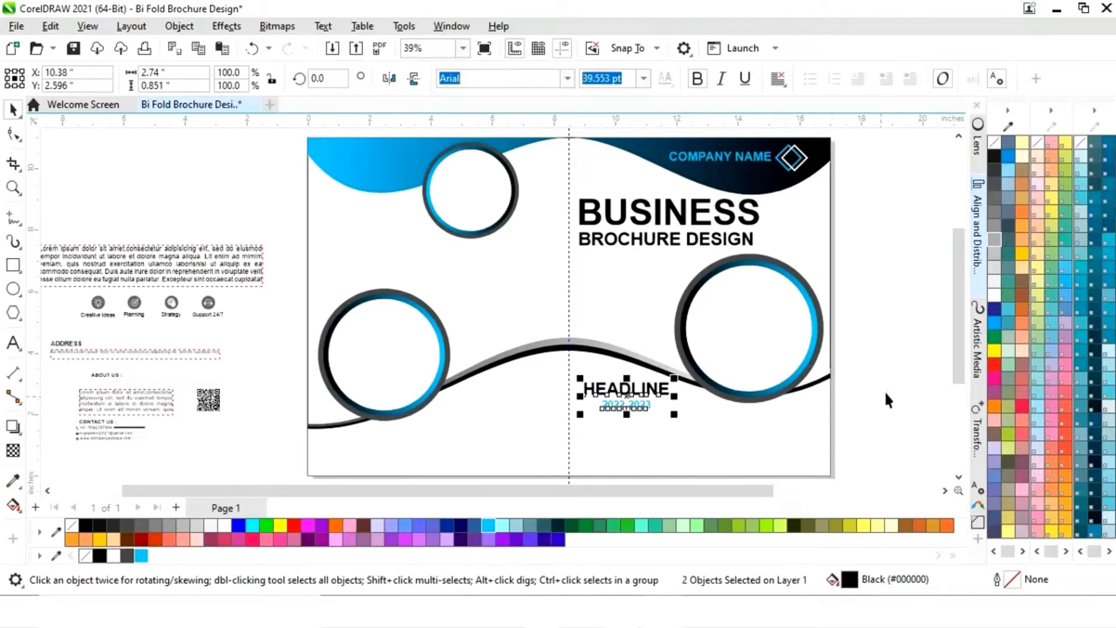
# Step: Place a copy of the lorem ipsum paragraph below 2022-2023 and resize its frame to about 7.95 by 1.2 inches
pyautogui.click(121, 268)
pyautogui.moveTo(146, 264); pyautogui.dragTo(687, 435)
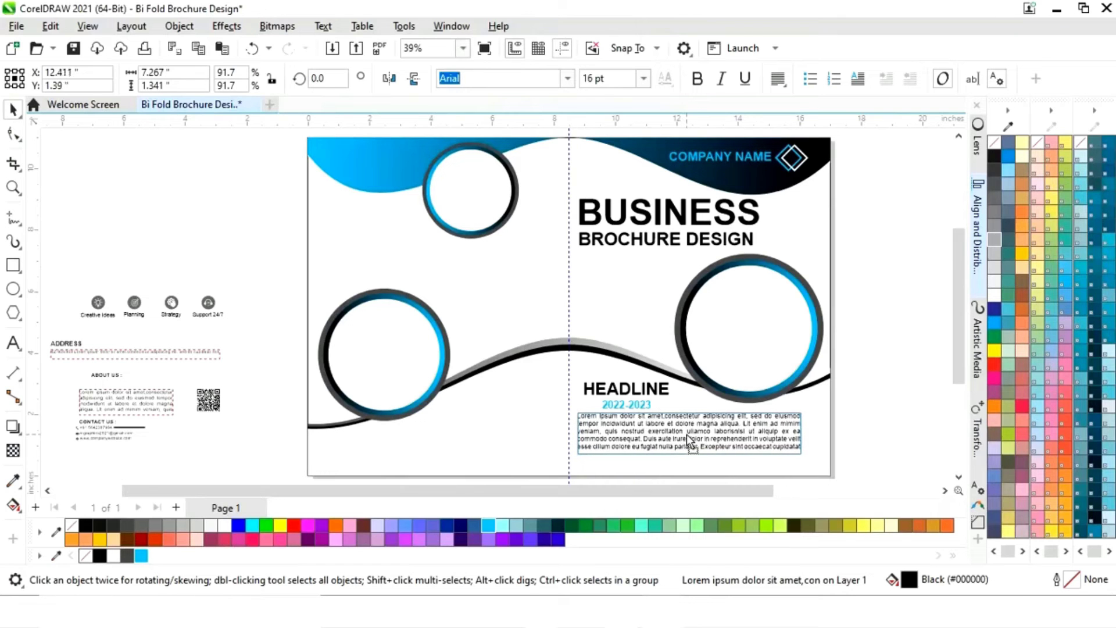
pyautogui.rightClick(687, 435)
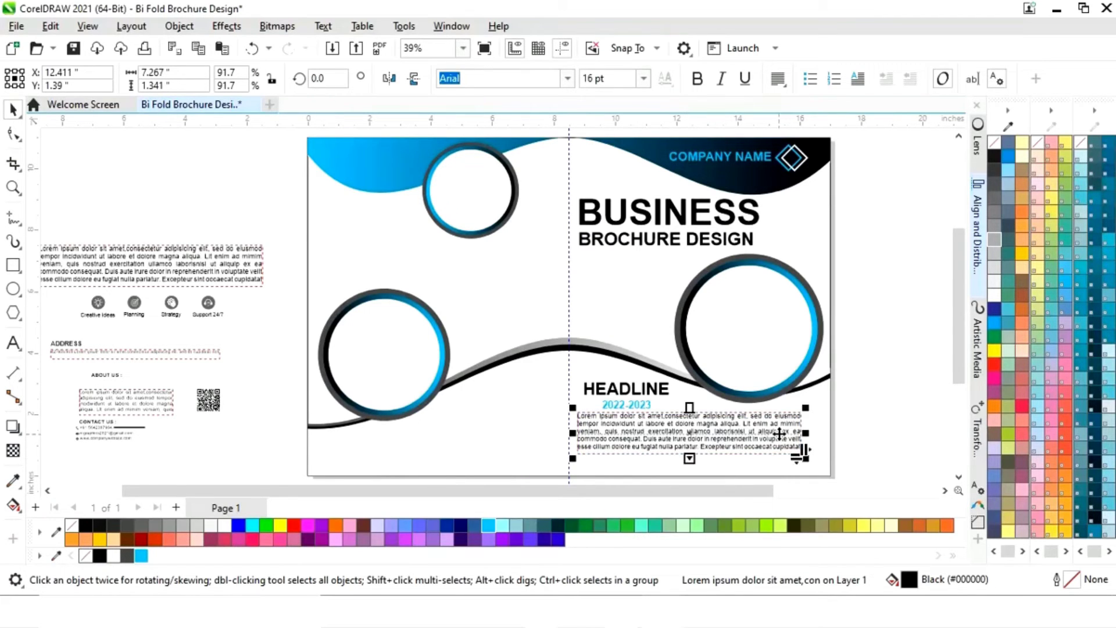
pyautogui.click(874, 417)
pyautogui.click(785, 445)
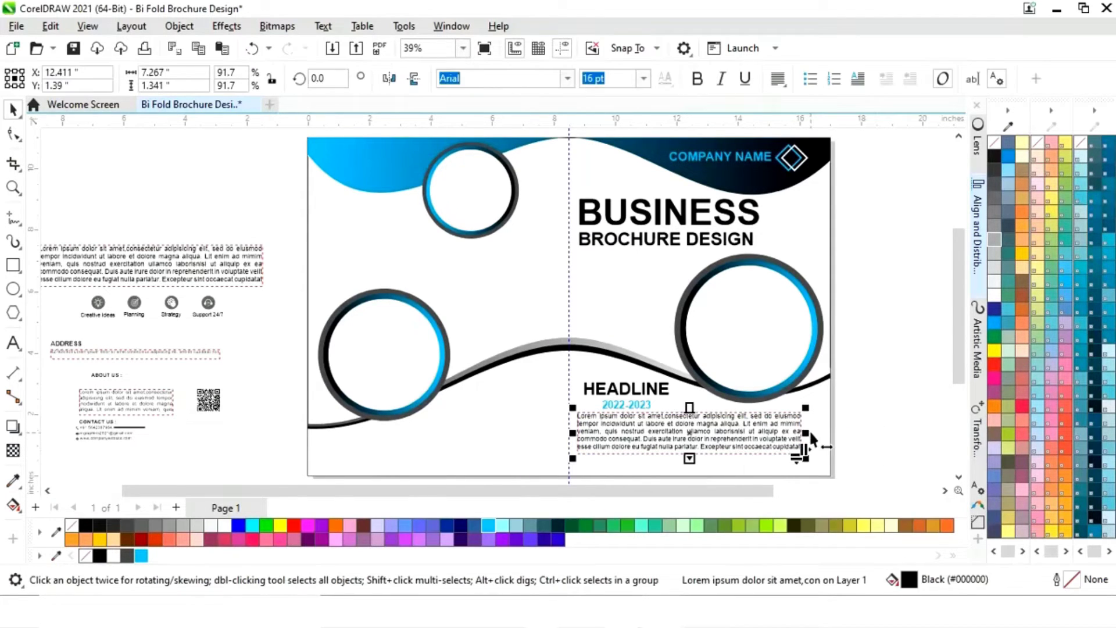
pyautogui.moveTo(810, 429); pyautogui.dragTo(827, 428)
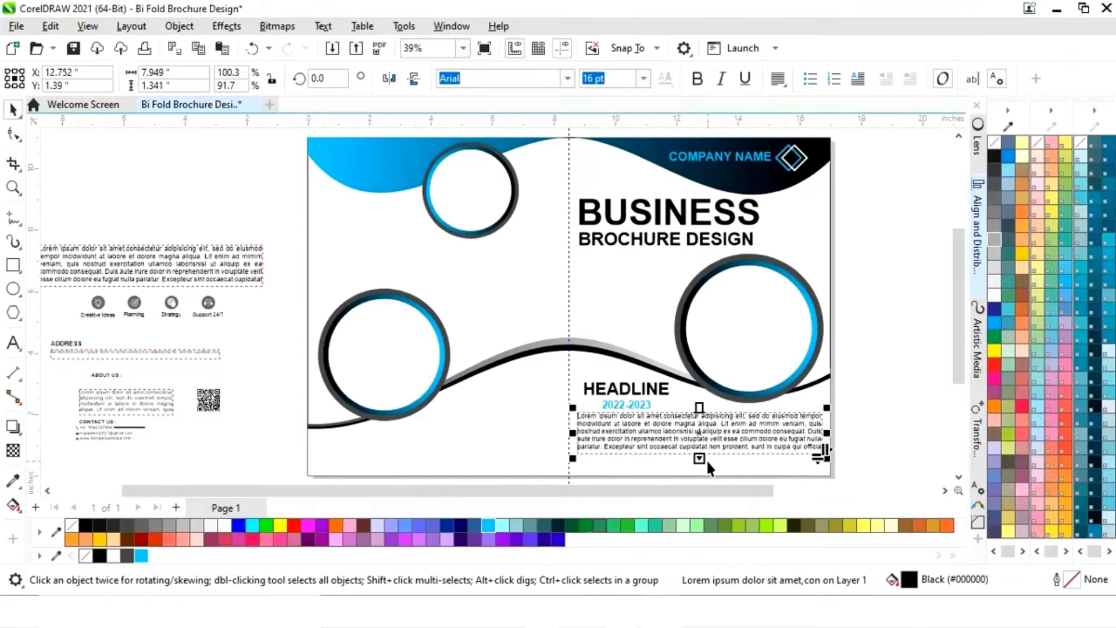
pyautogui.moveTo(705, 459); pyautogui.dragTo(700, 451)
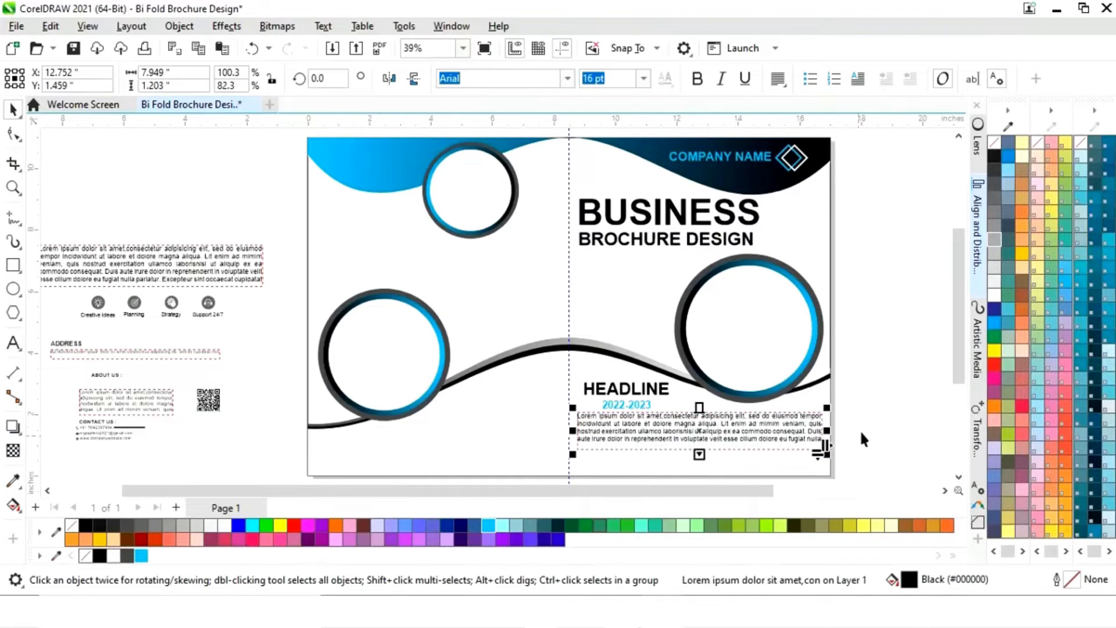
# Step: Nudge HEADLINE, 2022-2023 and the paragraph together slightly upward
pyautogui.click(873, 402)
pyautogui.moveTo(870, 467); pyautogui.dragTo(552, 364)
pyautogui.press('Up')
pyautogui.press('Up')
pyautogui.press('Up')
pyautogui.press('Up')
pyautogui.press('Up')
pyautogui.press('Up')
pyautogui.press('Up')
pyautogui.press('Up')
pyautogui.press('Up')
pyautogui.press('Up')
pyautogui.press('Up')
pyautogui.press('Up')
pyautogui.press('Up')
pyautogui.press('Up')
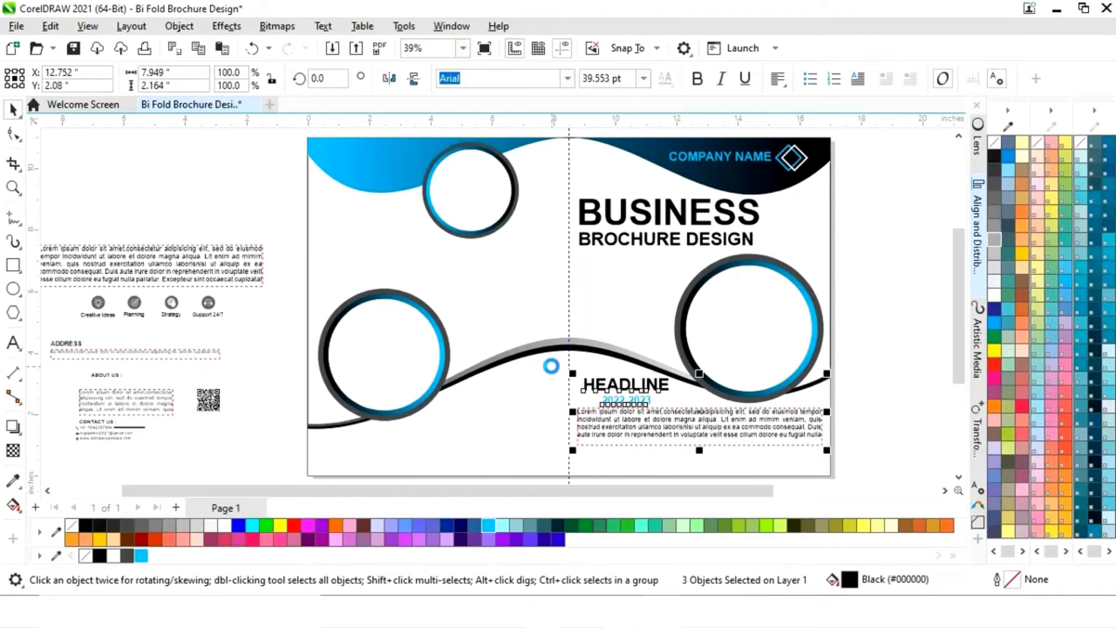
pyautogui.click(872, 379)
# Step: Move the four labelled service icons onto the front cover, directly beneath the paragraph under HEADLINE
pyautogui.moveTo(249, 327); pyautogui.dragTo(57, 288)
pyautogui.moveTo(153, 309); pyautogui.dragTo(696, 462)
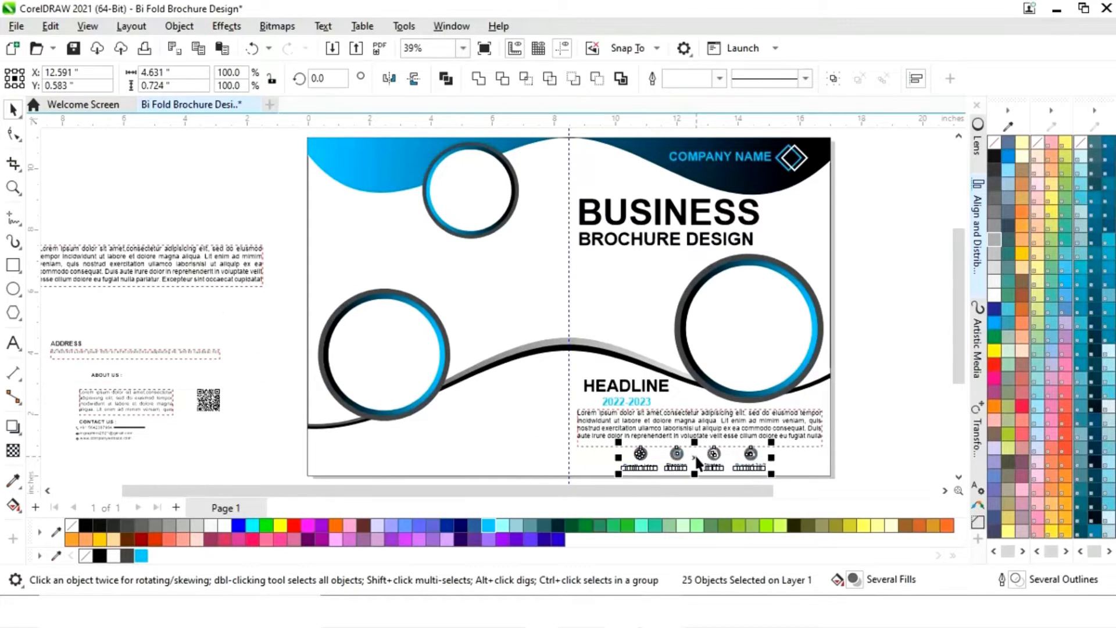
pyautogui.press('z')
pyautogui.moveTo(594, 413); pyautogui.dragTo(810, 452)
pyautogui.click(427, 430)
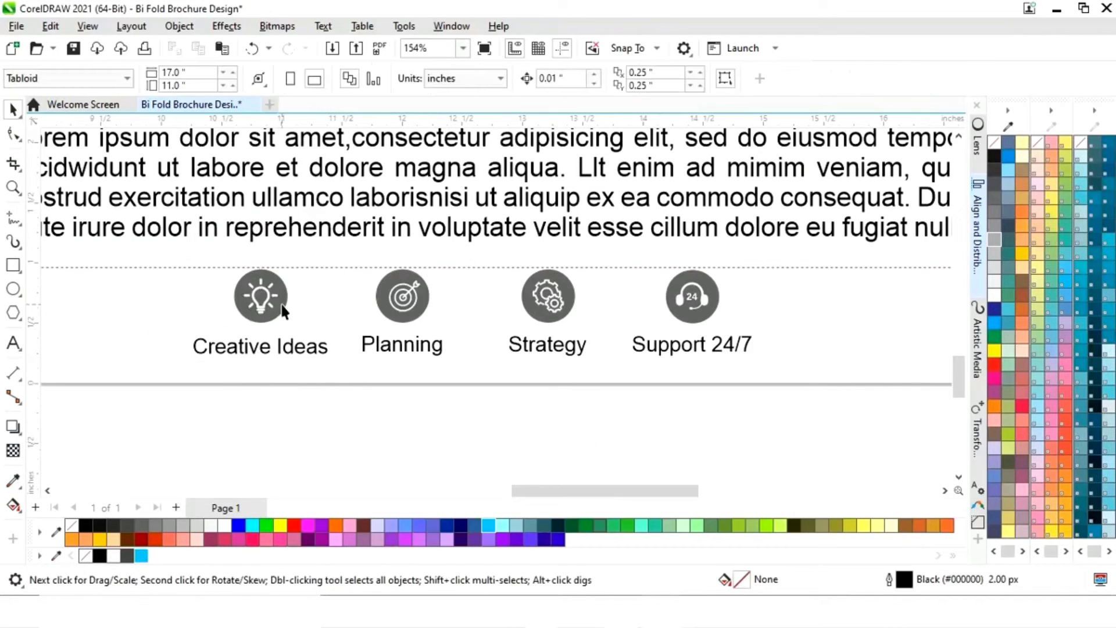
# Step: Fill the circles behind the Creative Ideas, Planning, Strategy and Support 24/7 icons with sky blue #00CCFF
pyautogui.click(283, 311)
pyautogui.click(490, 526)
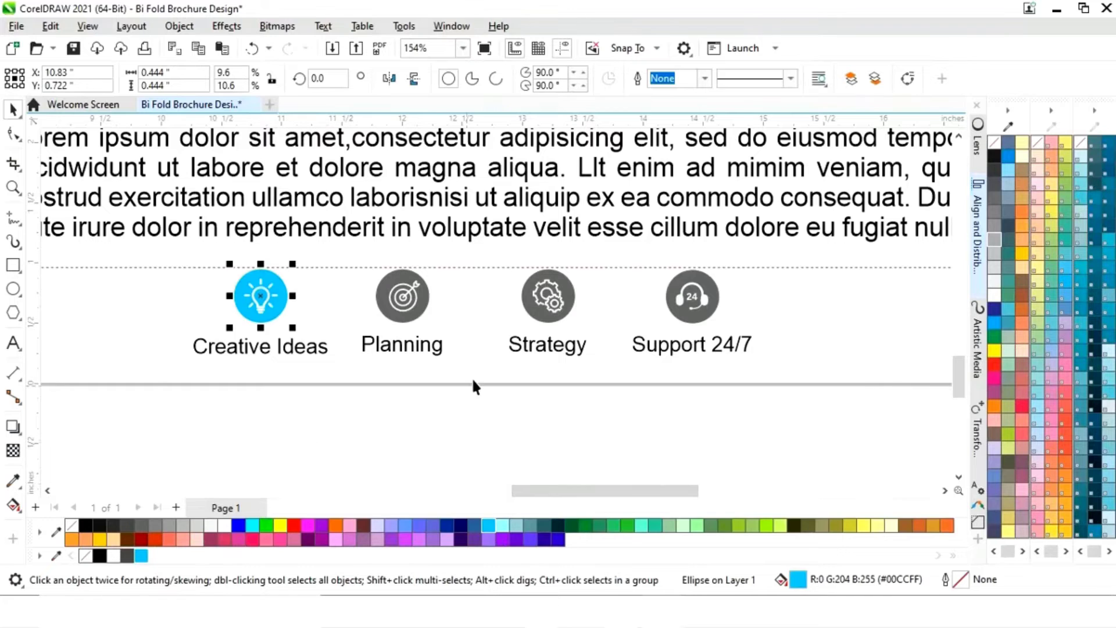
pyautogui.click(426, 303)
pyautogui.click(141, 556)
pyautogui.click(569, 300)
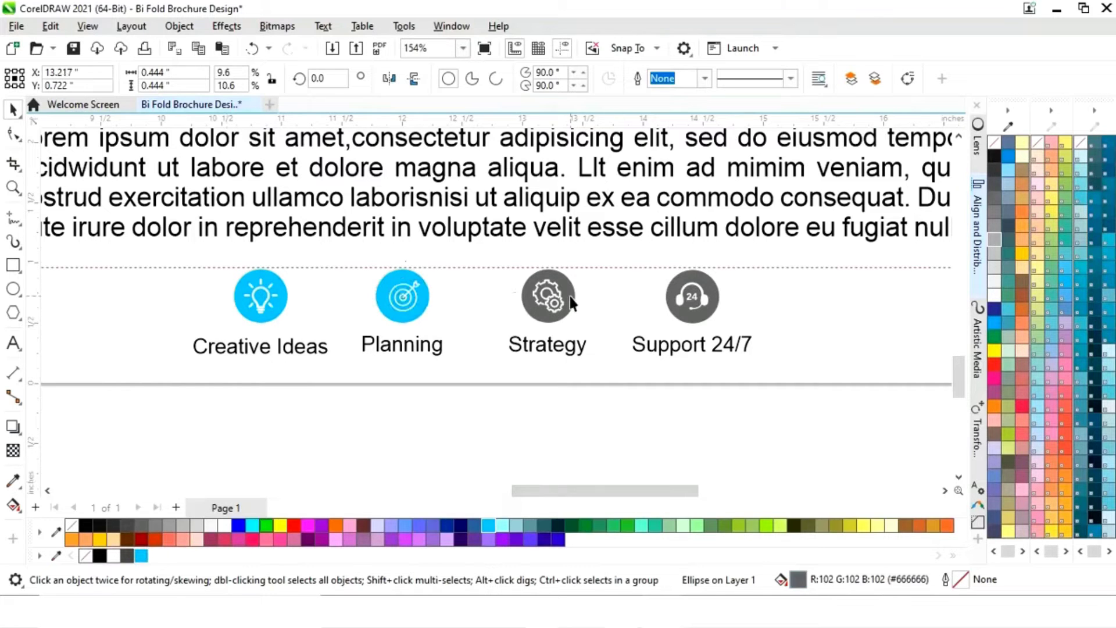
pyautogui.click(142, 556)
pyautogui.click(717, 303)
pyautogui.click(141, 556)
pyautogui.click(590, 414)
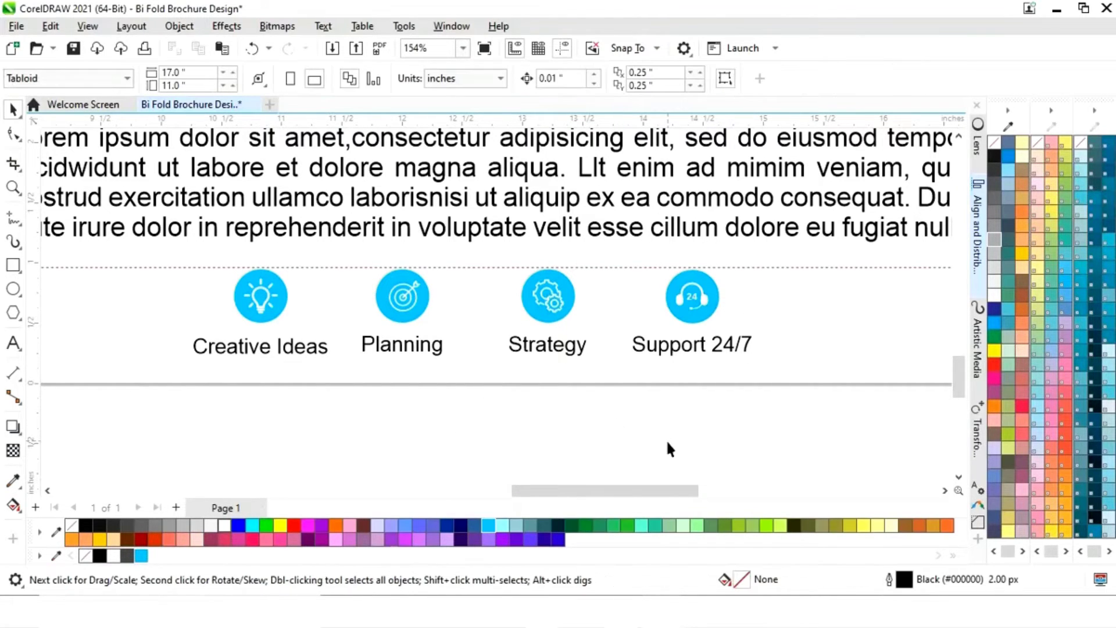
pyautogui.press('F4')
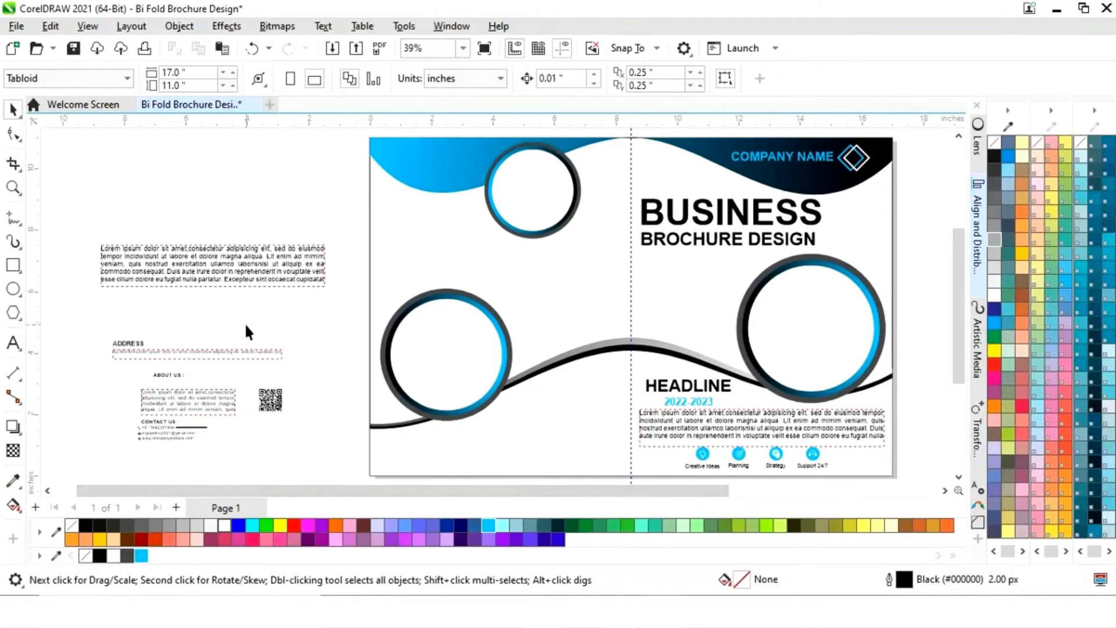
# Step: Add the bold text TITLE on the back cover and enlarge it to about 2.01 by 0.53 inches
pyautogui.click(13, 343)
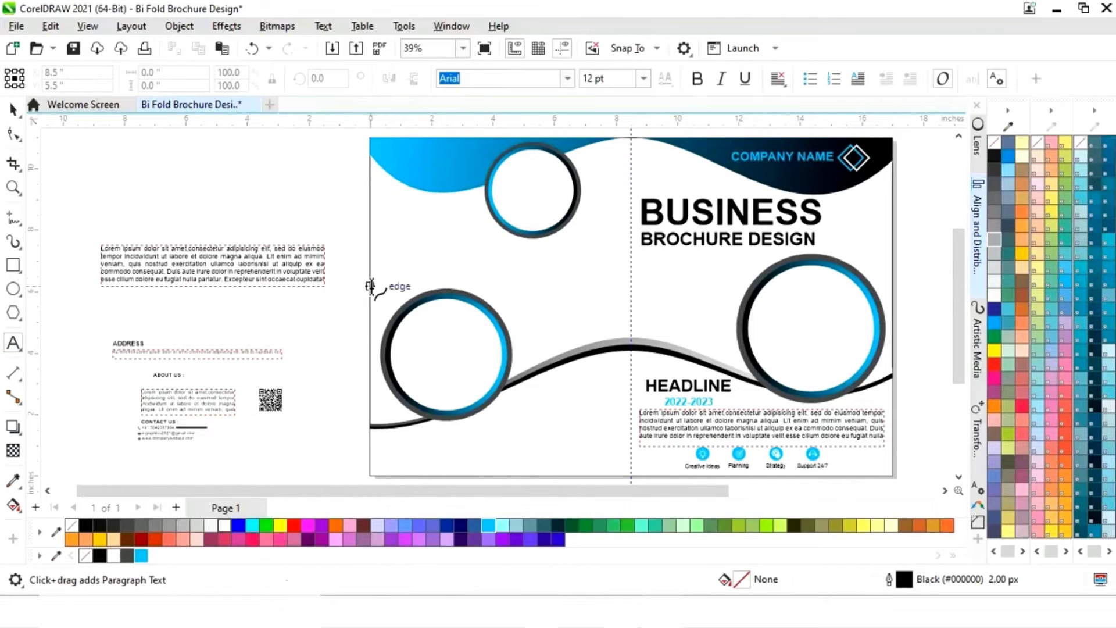
pyautogui.click(391, 254)
pyautogui.write('TITLE')
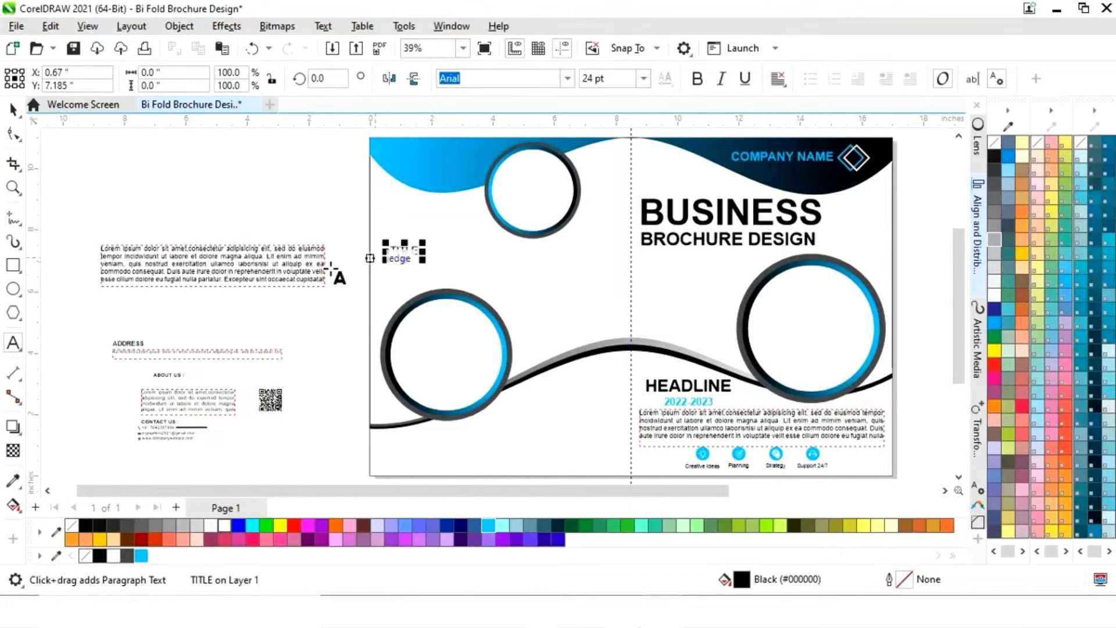
pyautogui.hotkey('ctrl', 'space')
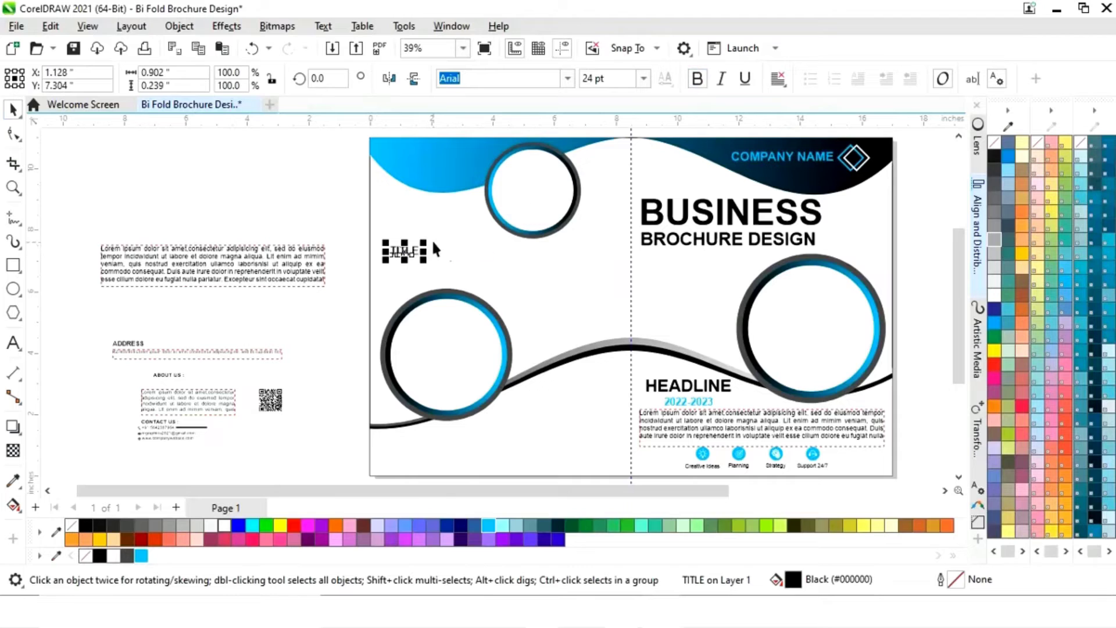
pyautogui.moveTo(423, 242); pyautogui.dragTo(458, 232)
pyautogui.moveTo(422, 247); pyautogui.dragTo(424, 291)
# Step: Shrink the upper circular frame on the back cover to about 2.58 inches across
pyautogui.moveTo(354, 260); pyautogui.dragTo(600, 164)
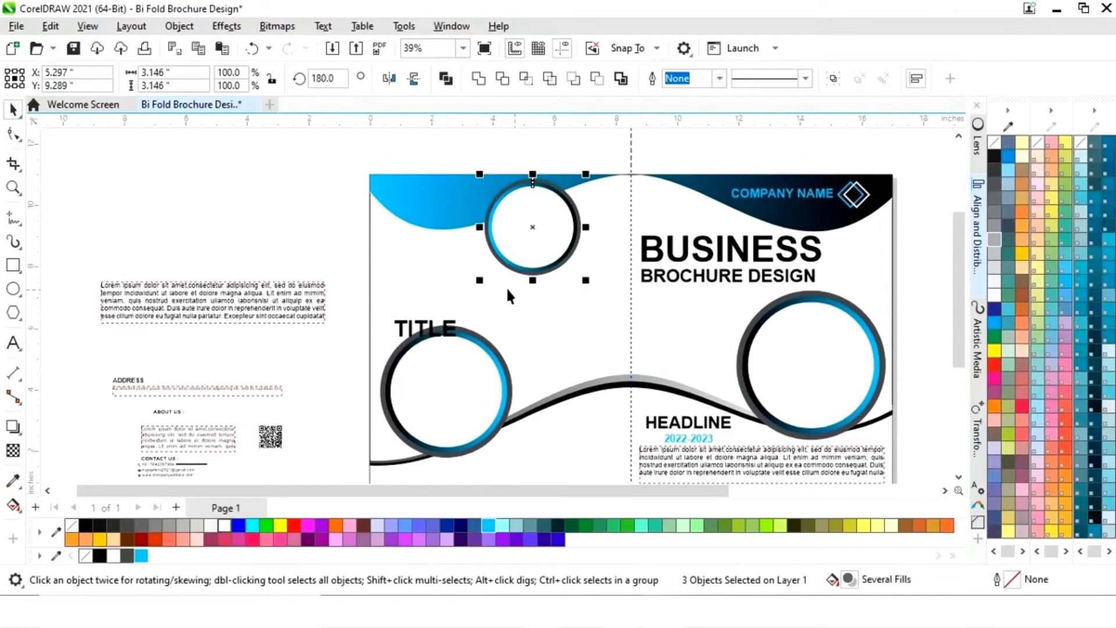
pyautogui.moveTo(479, 281); pyautogui.dragTo(496, 263)
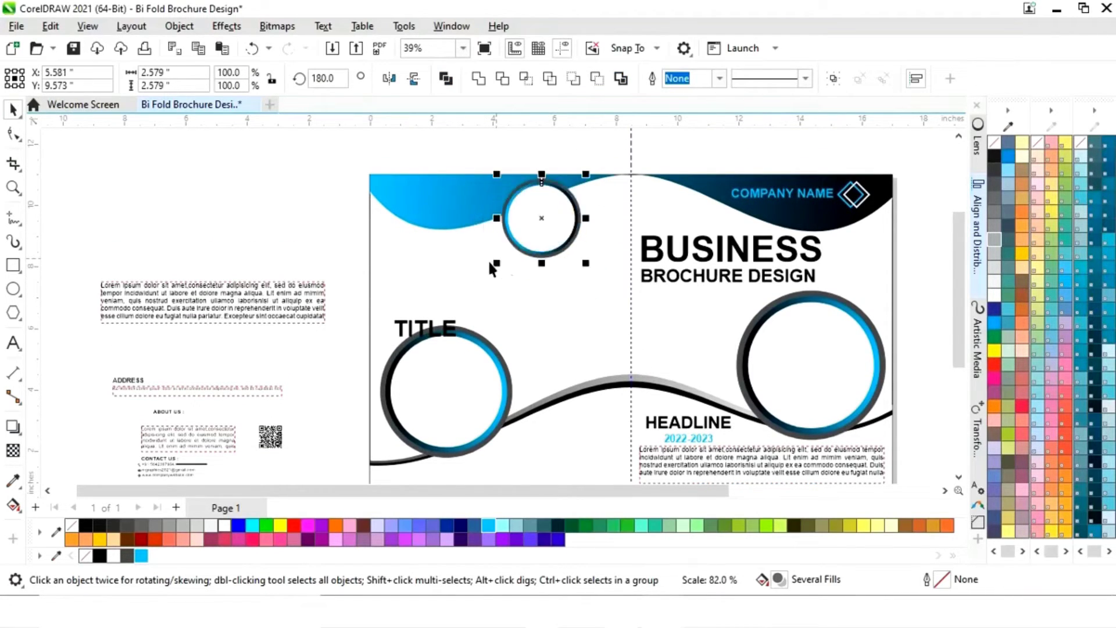
pyautogui.click(316, 224)
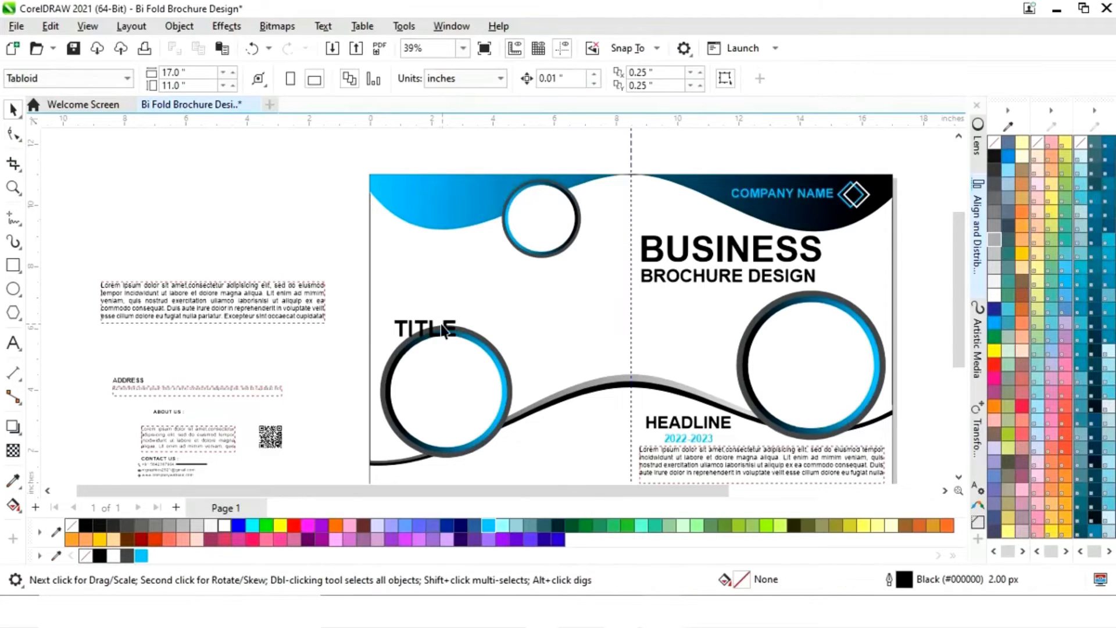
# Step: Move TITLE up below the blue wave and place a copy of the large lorem ipsum paragraph beneath it
pyautogui.moveTo(436, 329); pyautogui.dragTo(410, 245)
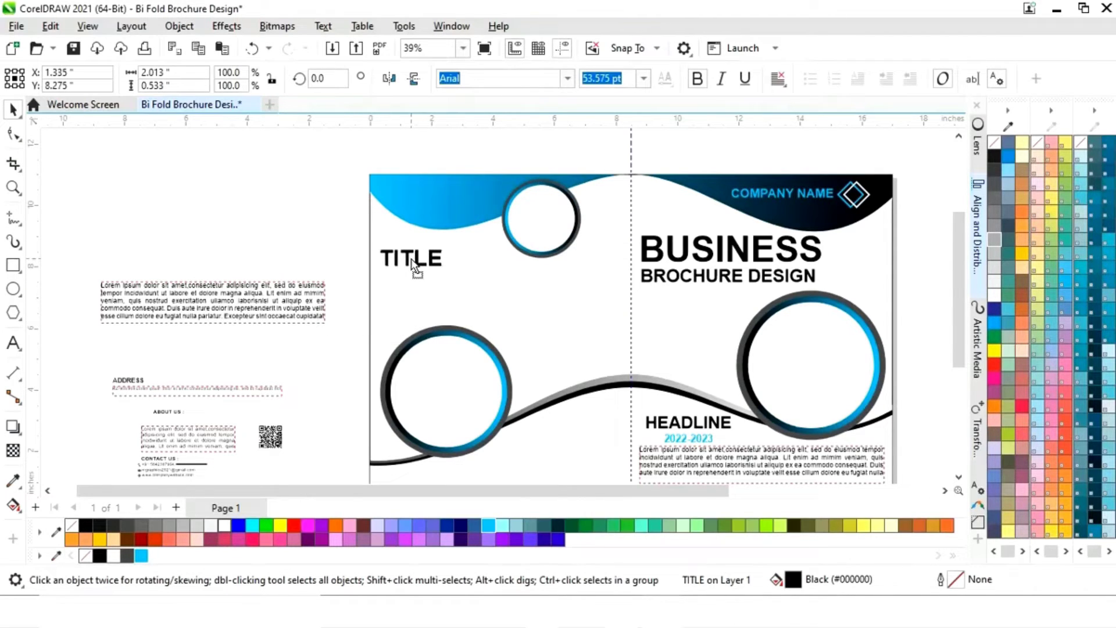
pyautogui.click(205, 303)
pyautogui.moveTo(205, 304); pyautogui.dragTo(478, 298)
pyautogui.click(287, 351)
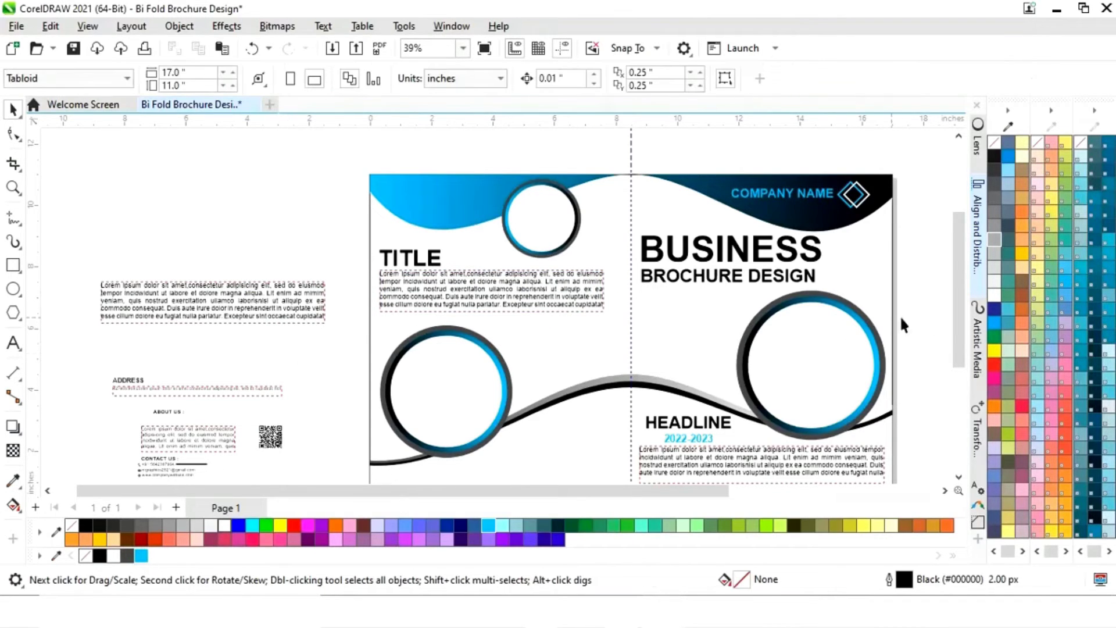
# Step: Move the ABOUT US heading and its paragraph onto the back cover, under the wave beside the large circle
pyautogui.moveTo(959, 329); pyautogui.dragTo(963, 348)
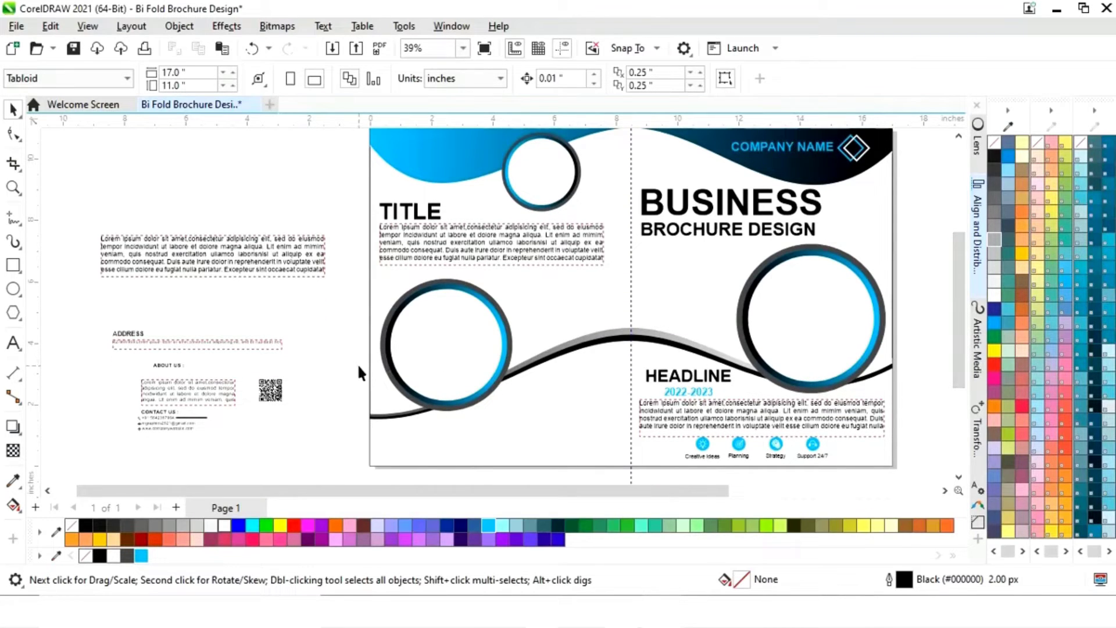
pyautogui.moveTo(117, 358); pyautogui.dragTo(558, 404)
pyautogui.press('F2')
pyautogui.moveTo(401, 327); pyautogui.dragTo(637, 435)
pyautogui.click(586, 456)
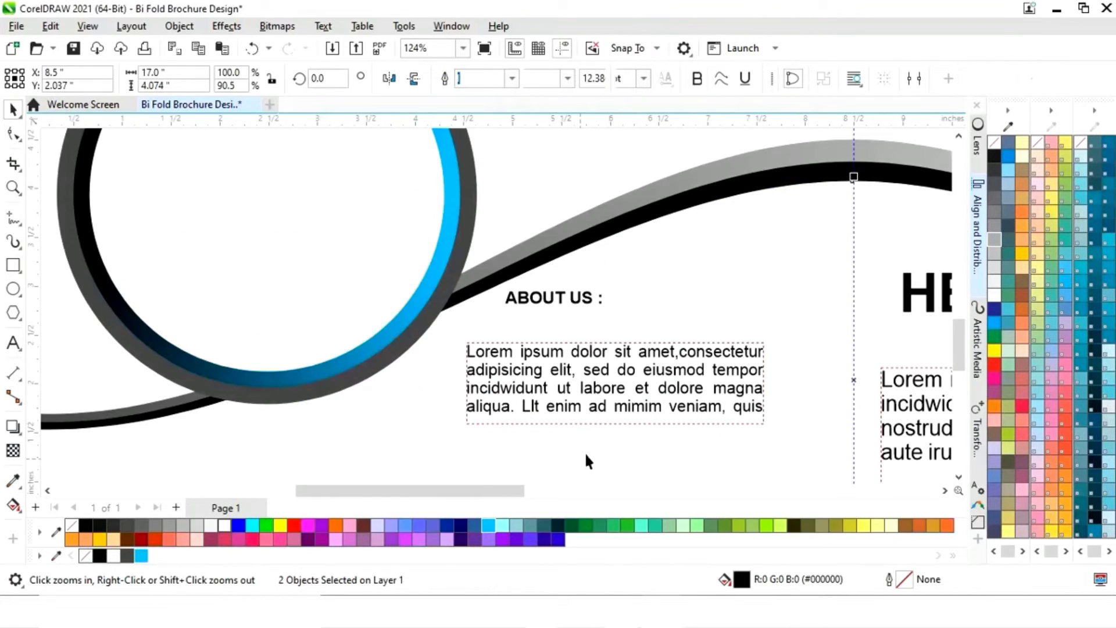
# Step: Line up ABOUT US closely above its paragraph's left edge and widen the paragraph frame to about 3.73 inches
pyautogui.click(550, 299)
pyautogui.moveTo(549, 299); pyautogui.dragTo(518, 308)
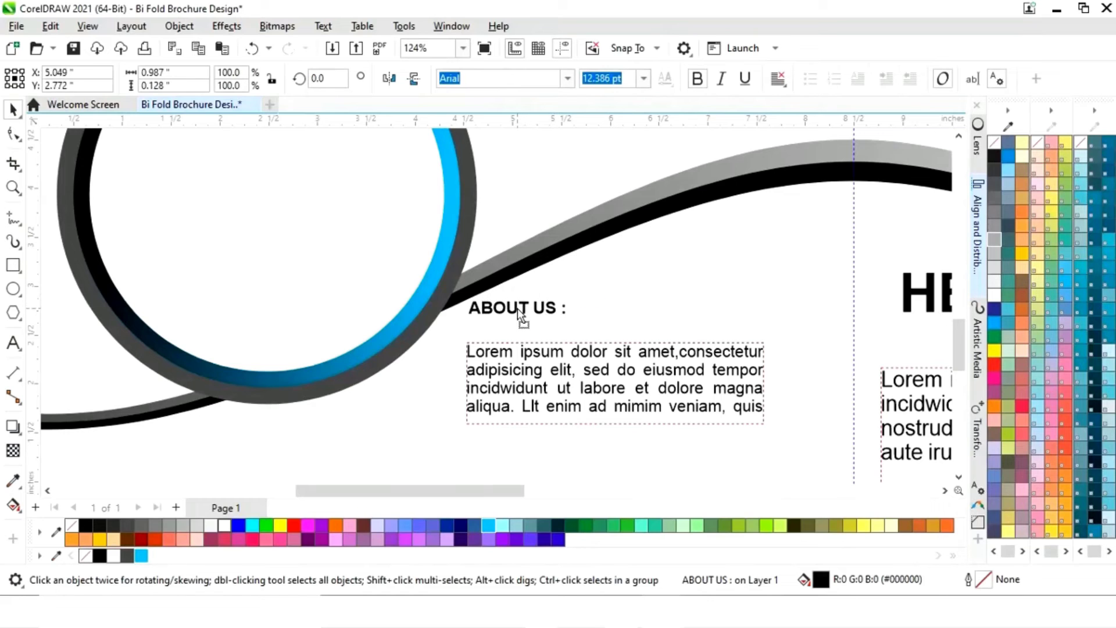
pyautogui.click(588, 382)
pyautogui.moveTo(608, 391); pyautogui.dragTo(612, 368)
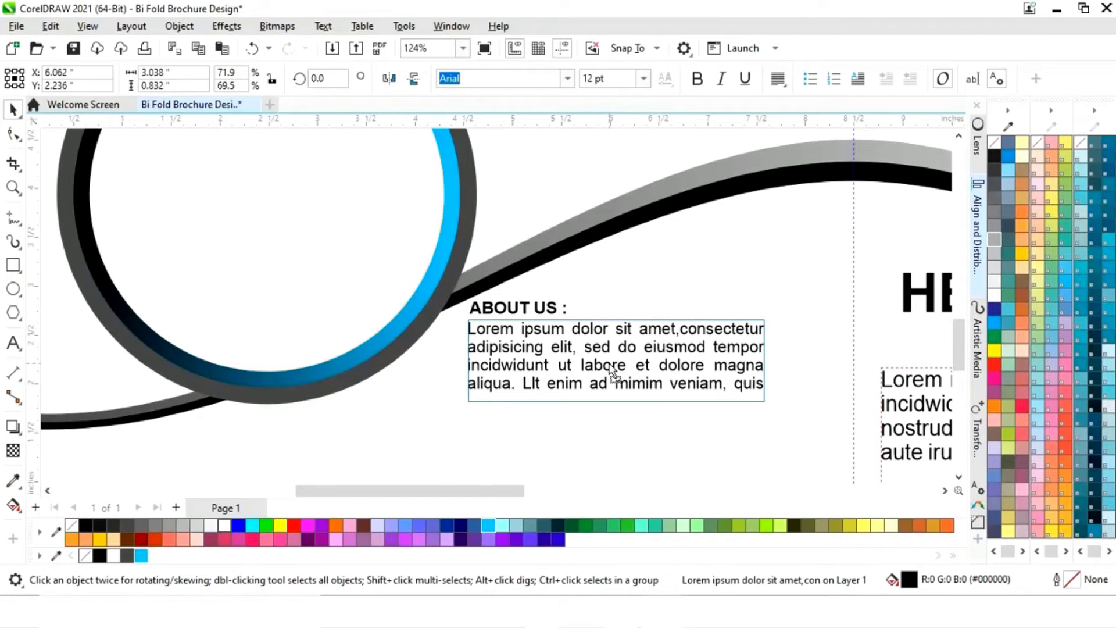
pyautogui.moveTo(773, 364); pyautogui.dragTo(837, 357)
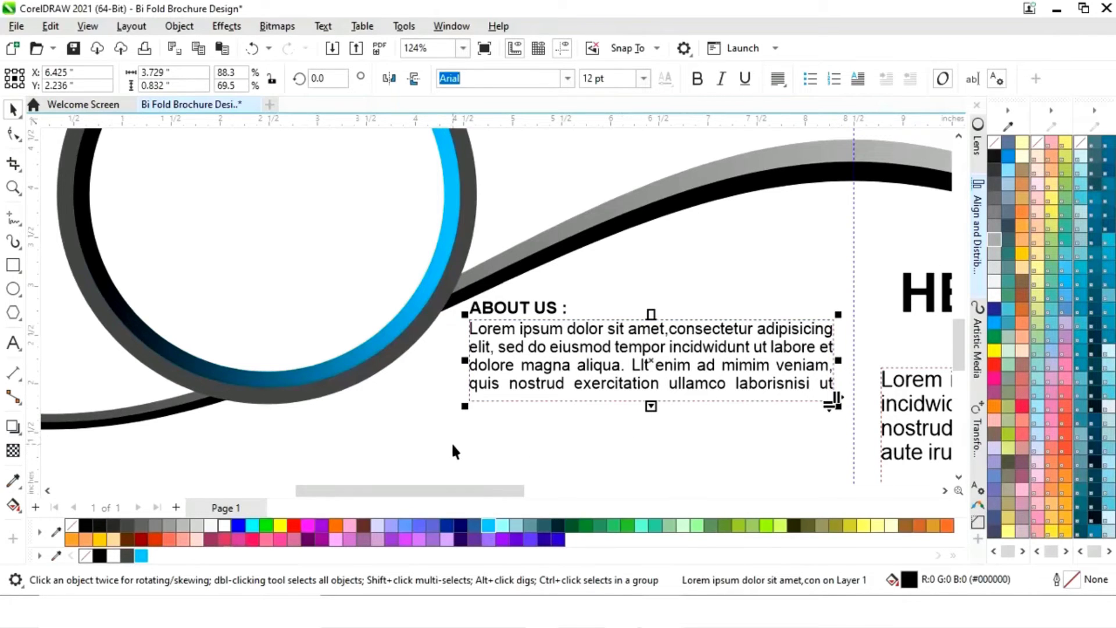
# Step: Move the CONTACT US heading with its contact lines and icons beneath the ABOUT US paragraph
pyautogui.press('F4')
pyautogui.click(306, 452)
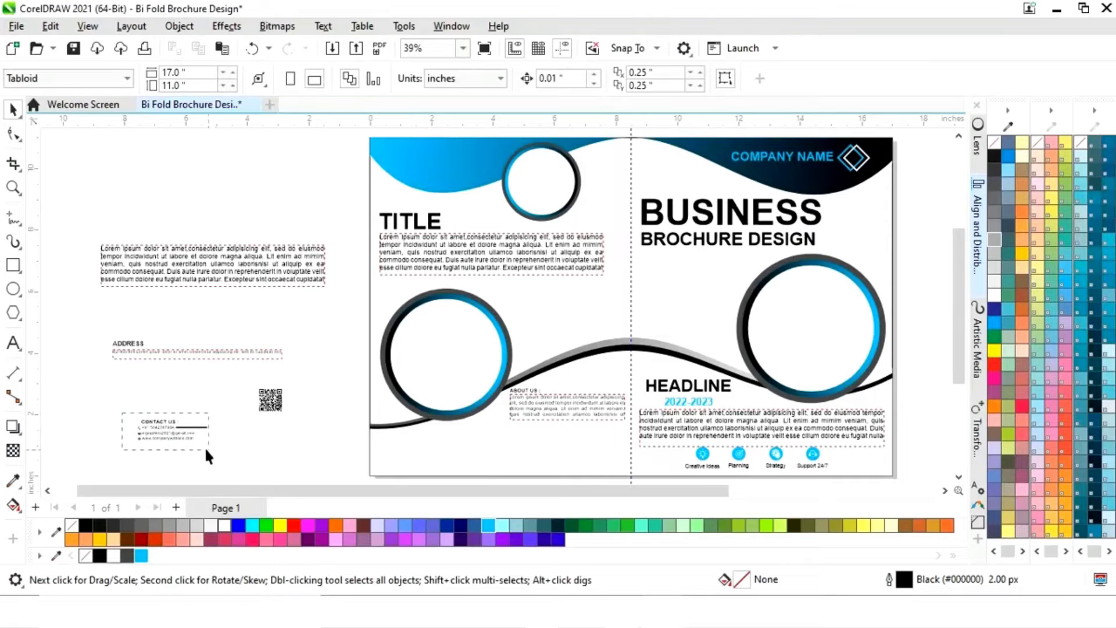
pyautogui.moveTo(206, 451); pyautogui.dragTo(537, 439)
pyautogui.press('z')
pyautogui.moveTo(477, 400); pyautogui.dragTo(625, 472)
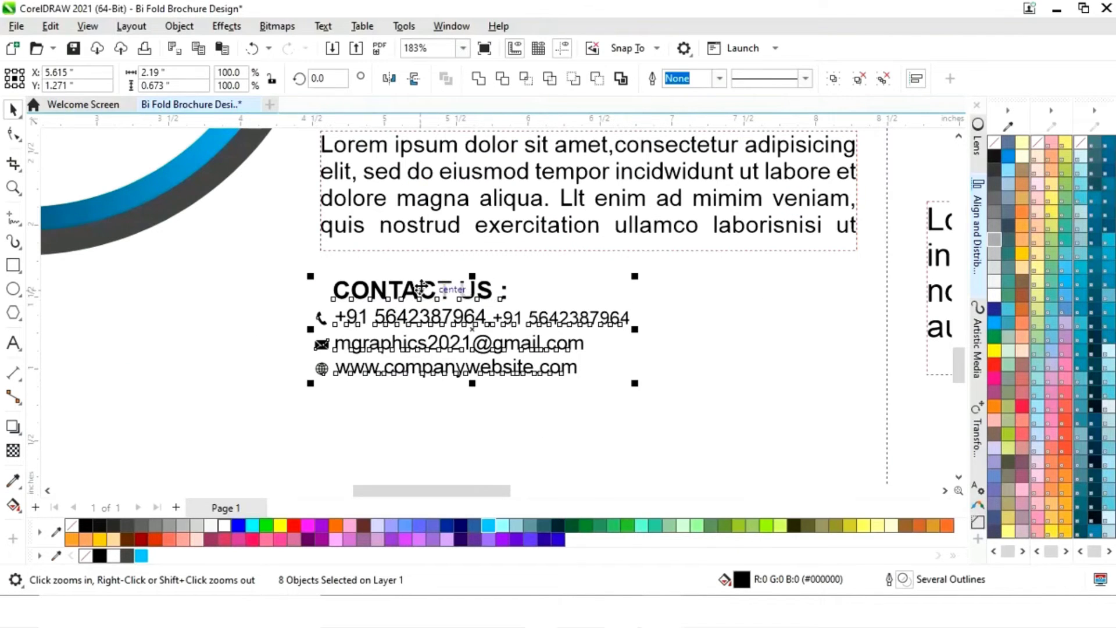
# Step: Shift the CONTACT US heading left so it starts flush with the contact icons
pyautogui.press('space')
pyautogui.click(491, 299)
pyautogui.click(492, 300)
pyautogui.moveTo(482, 299); pyautogui.dragTo(403, 292)
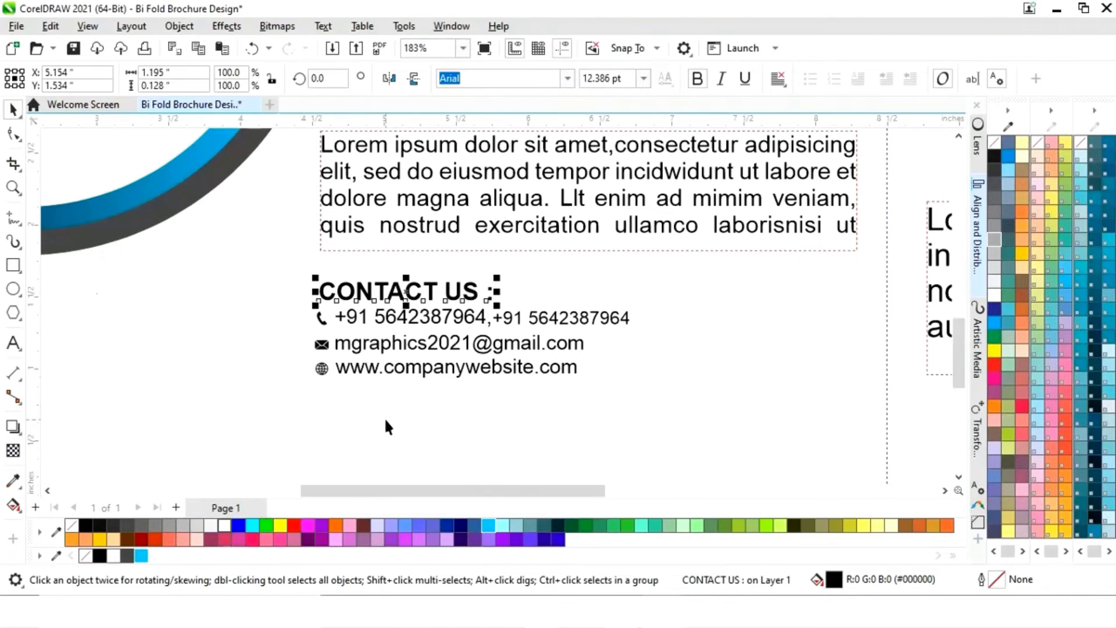
# Step: Enlarge the contact lines and their icons to about 2.28 inches wide and group them
pyautogui.scroll(-1, 385, 417)
pyautogui.moveTo(339, 471); pyautogui.dragTo(525, 361)
pyautogui.moveTo(511, 399); pyautogui.dragTo(515, 403)
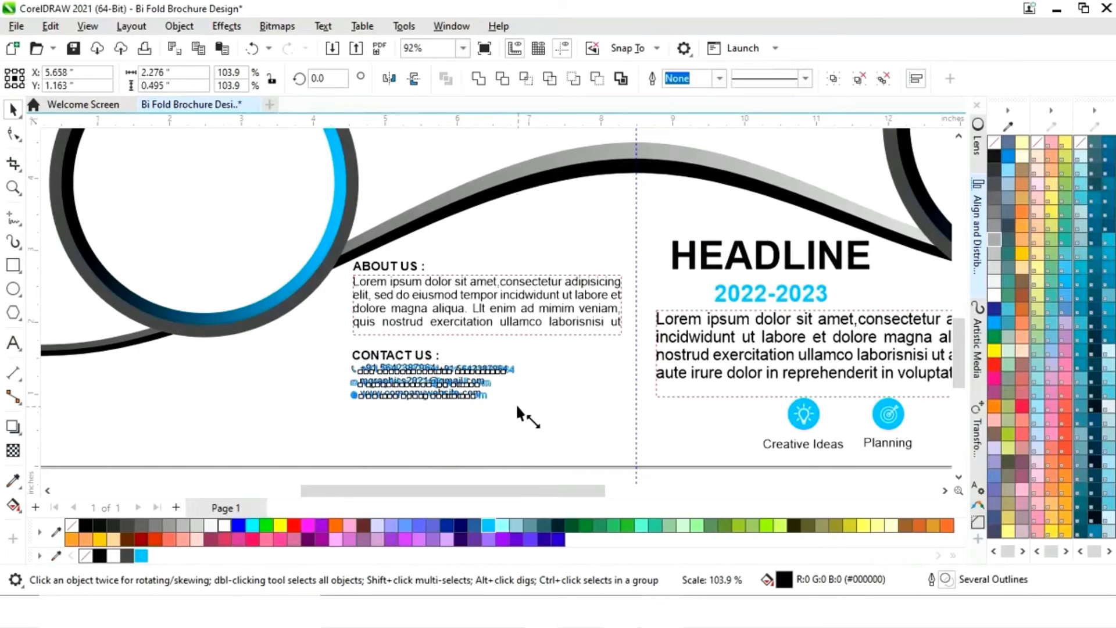
pyautogui.press('Escape')
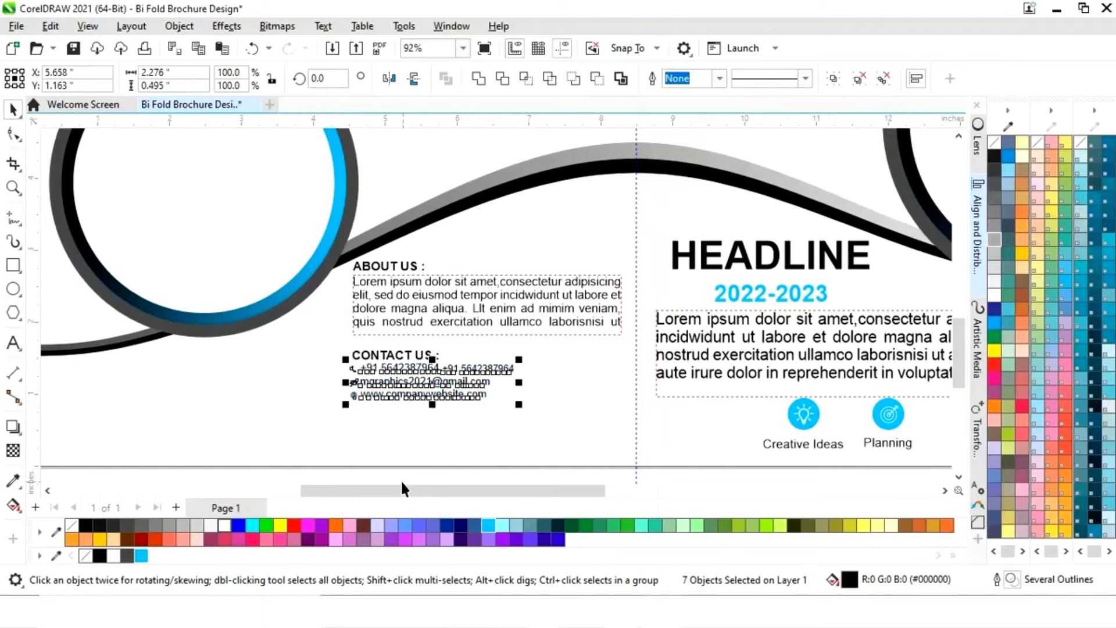
pyautogui.hotkey('ctrl', 'g')
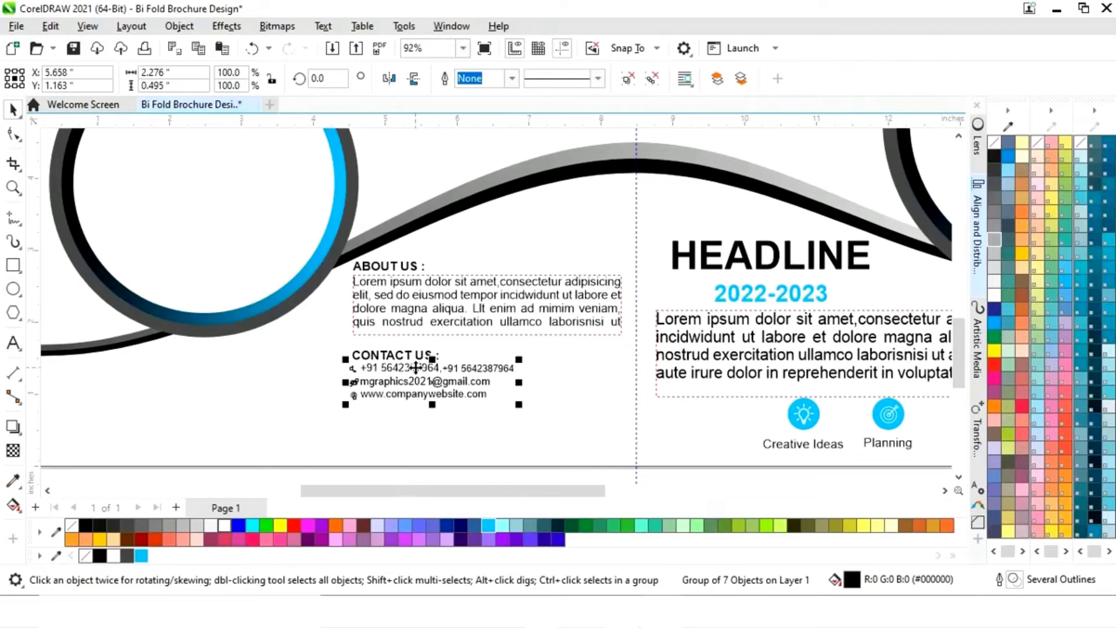
# Step: Left-align the contact group, the ABOUT US paragraph and both of their headings with one another
pyautogui.keyDown('shift'); pyautogui.click(413, 310); pyautogui.keyUp('shift')
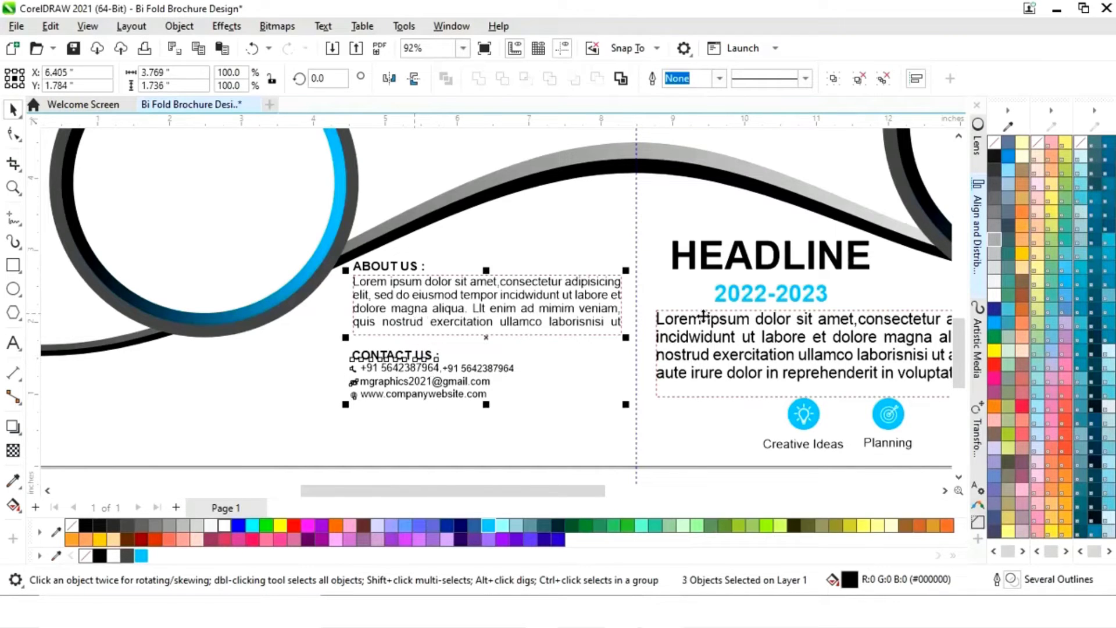
pyautogui.keyDown('shift'); pyautogui.click(414, 267); pyautogui.keyUp('shift')
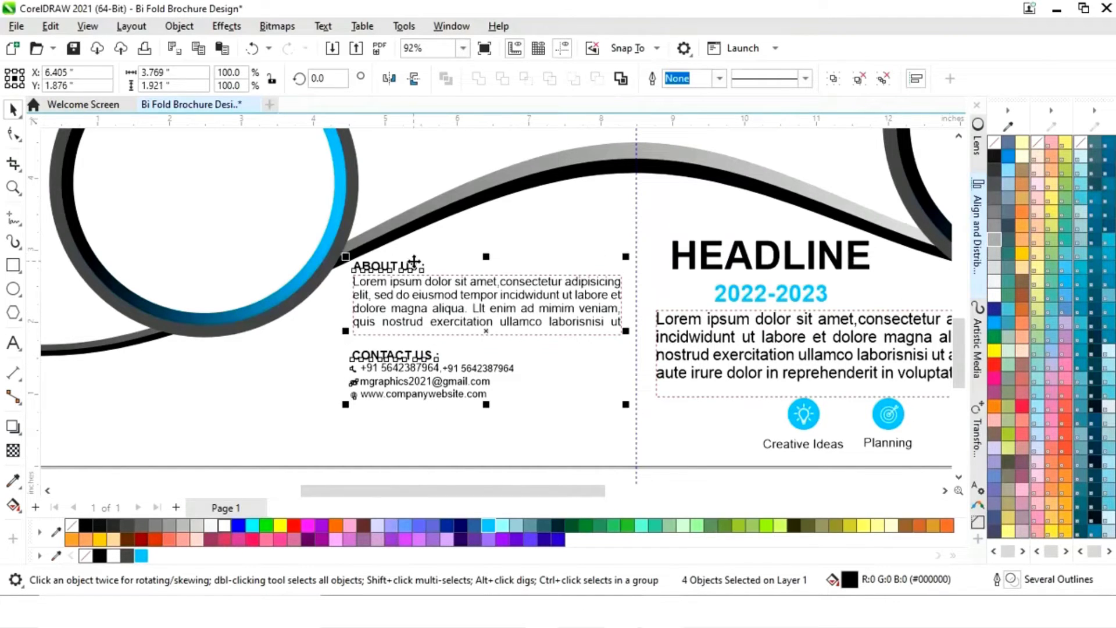
pyautogui.click(977, 233)
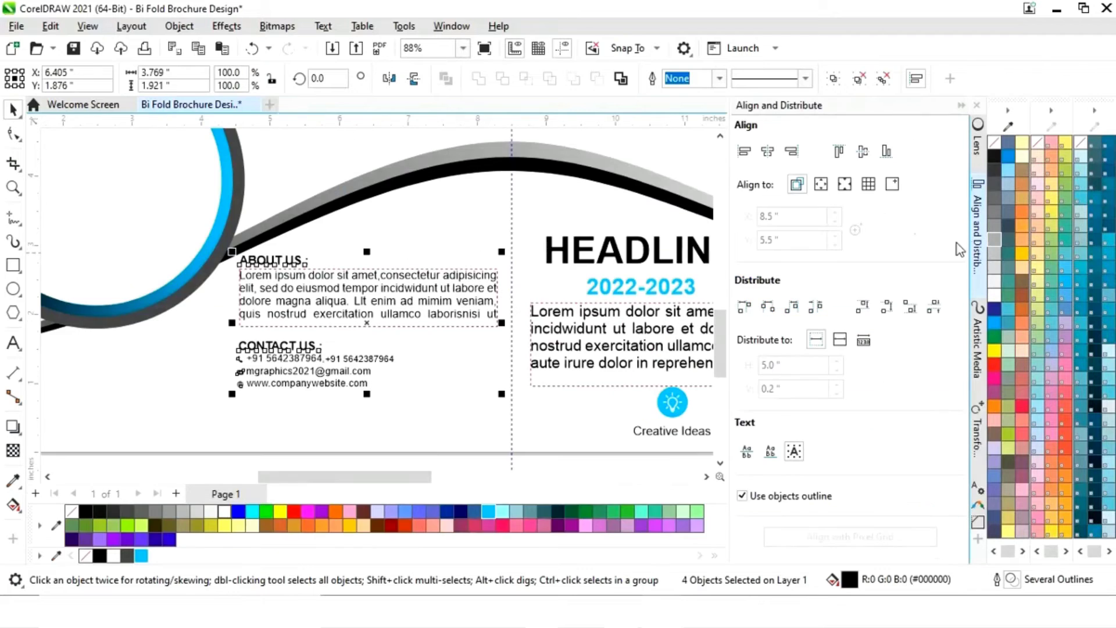
pyautogui.click(745, 153)
pyautogui.click(977, 105)
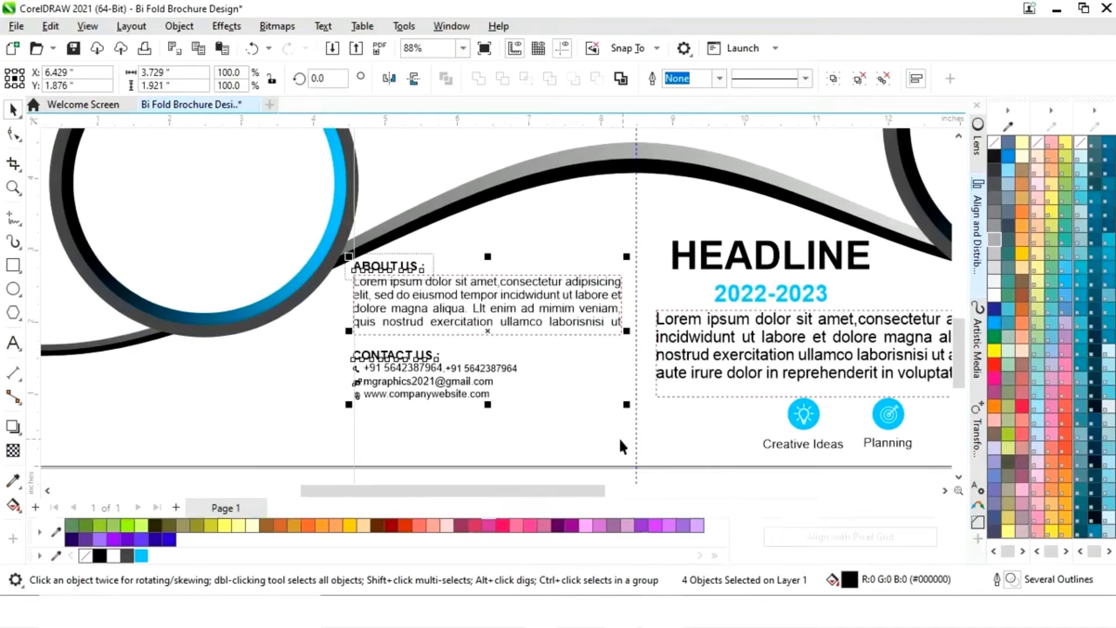
pyautogui.click(671, 469)
# Step: Move the ADDRESS heading and its text to the bottom of the back cover, below the contact details
pyautogui.press('F4')
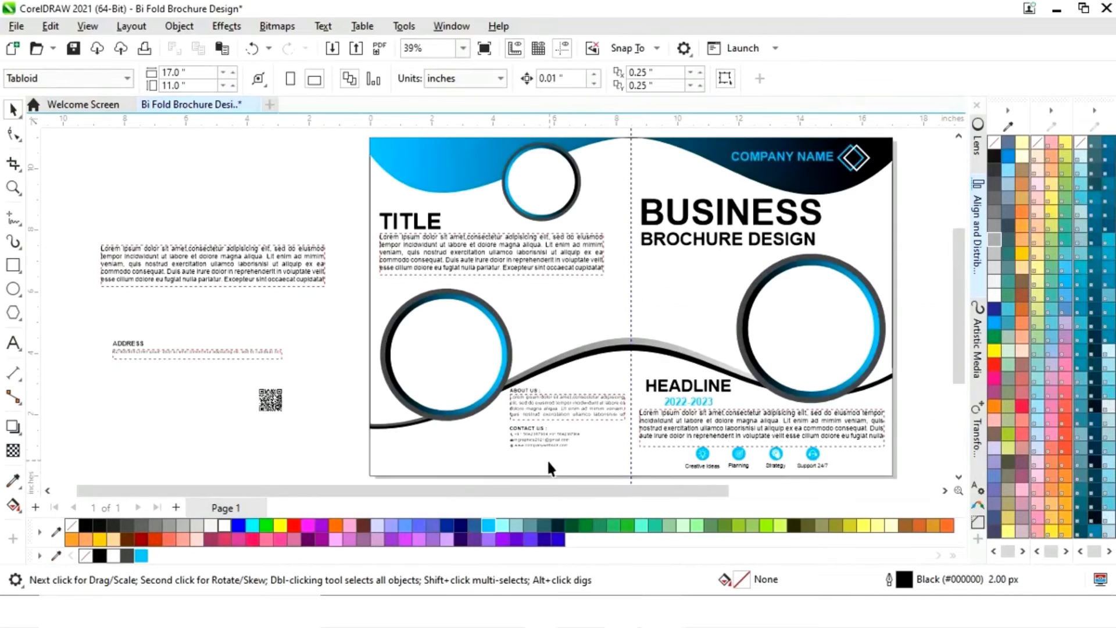
pyautogui.moveTo(324, 332); pyautogui.dragTo(324, 330)
pyautogui.moveTo(200, 351); pyautogui.dragTo(516, 459)
pyautogui.click(368, 452)
pyautogui.press('F2')
pyautogui.moveTo(258, 362); pyautogui.dragTo(646, 464)
# Step: Resize the address text frame to about 6 by 0.33 inches and position it directly beneath ADDRESS
pyautogui.click(756, 376)
pyautogui.moveTo(849, 389); pyautogui.dragTo(866, 392)
pyautogui.moveTo(648, 373); pyautogui.dragTo(663, 377)
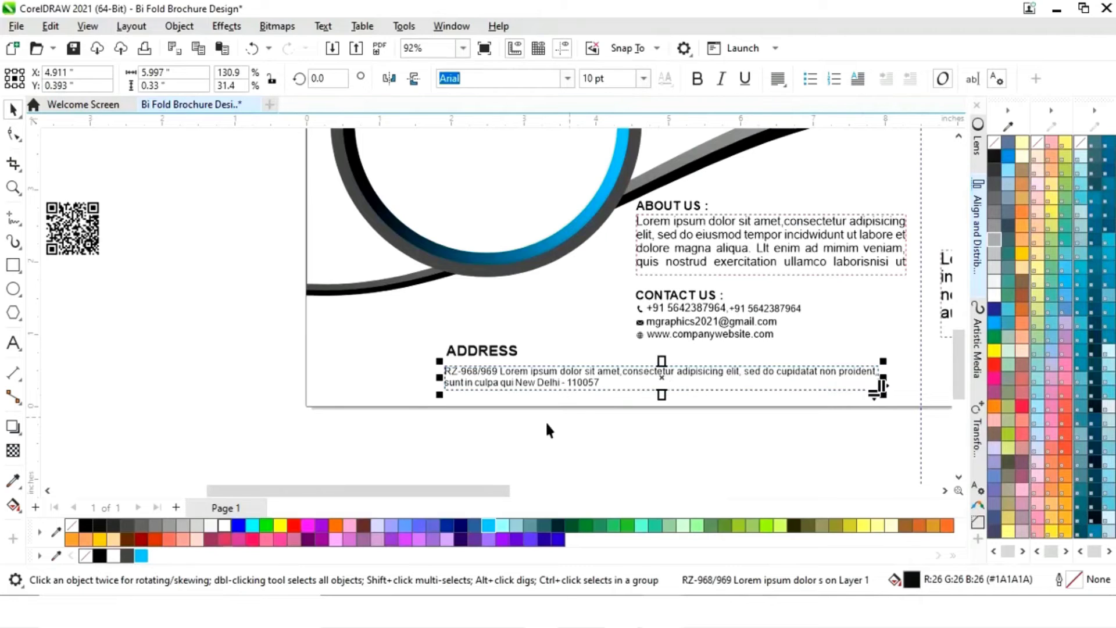
pyautogui.click(546, 420)
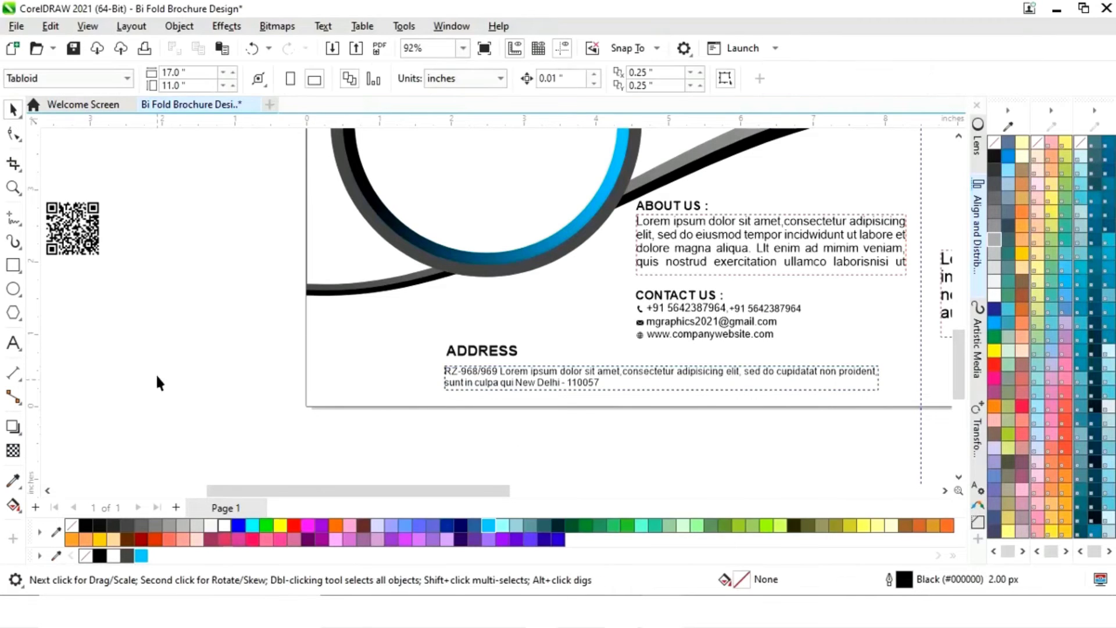
# Step: Draw a rectangle in the back cover's lower-left corner and set its size to 1 by 1 inch
pyautogui.click(14, 269)
pyautogui.moveTo(321, 331); pyautogui.dragTo(395, 397)
pyautogui.doubleClick(154, 72)
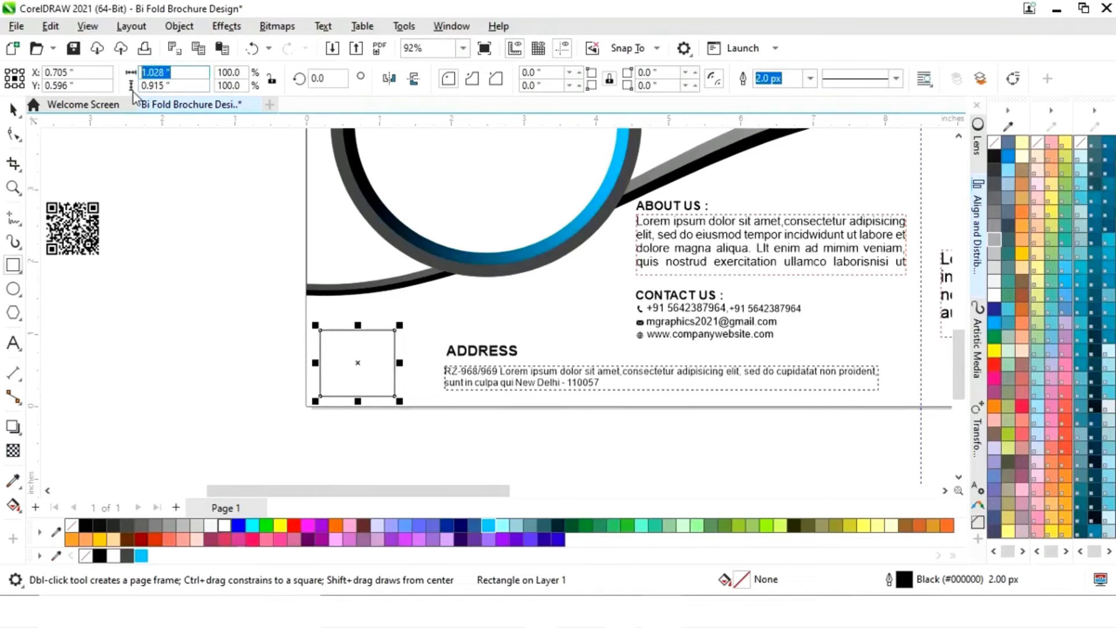
pyautogui.write('1')
pyautogui.press('Tab')
pyautogui.write('1')
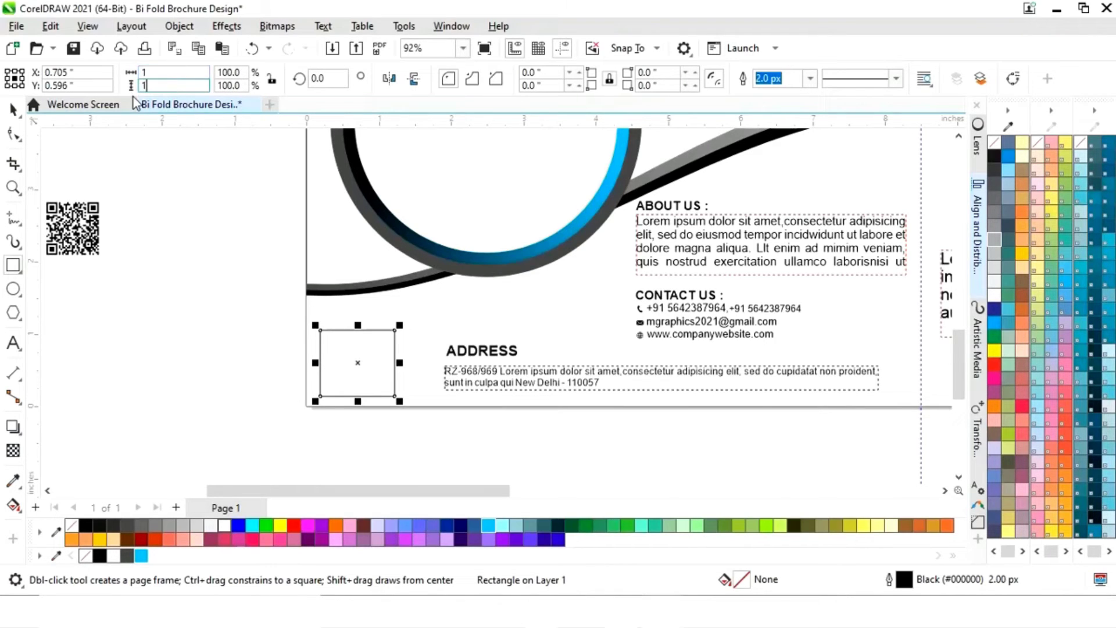
pyautogui.press('Return')
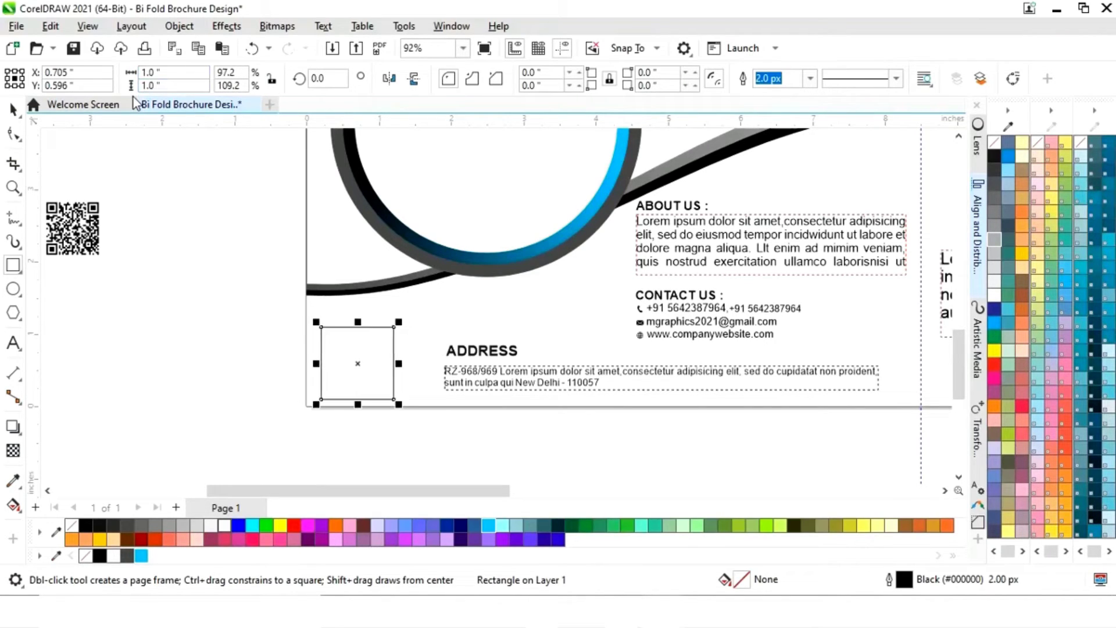
# Step: Fill the 1-inch square black without outline, move it up slightly, and add a centred sky-blue copy about 0.85 inch wide inside it
pyautogui.click(13, 109)
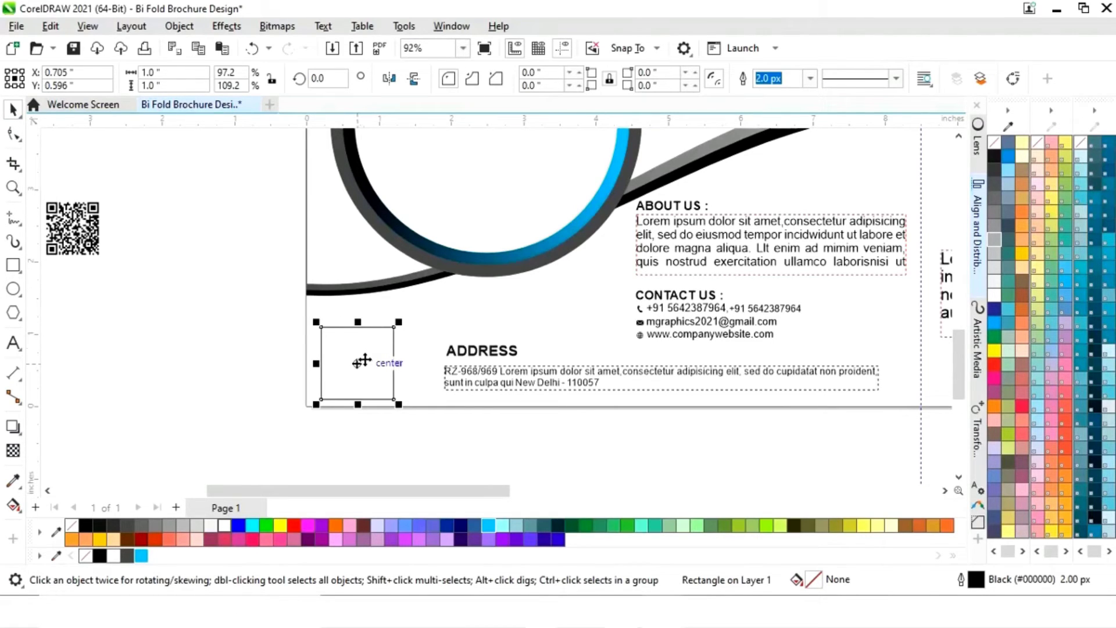
pyautogui.click(99, 555)
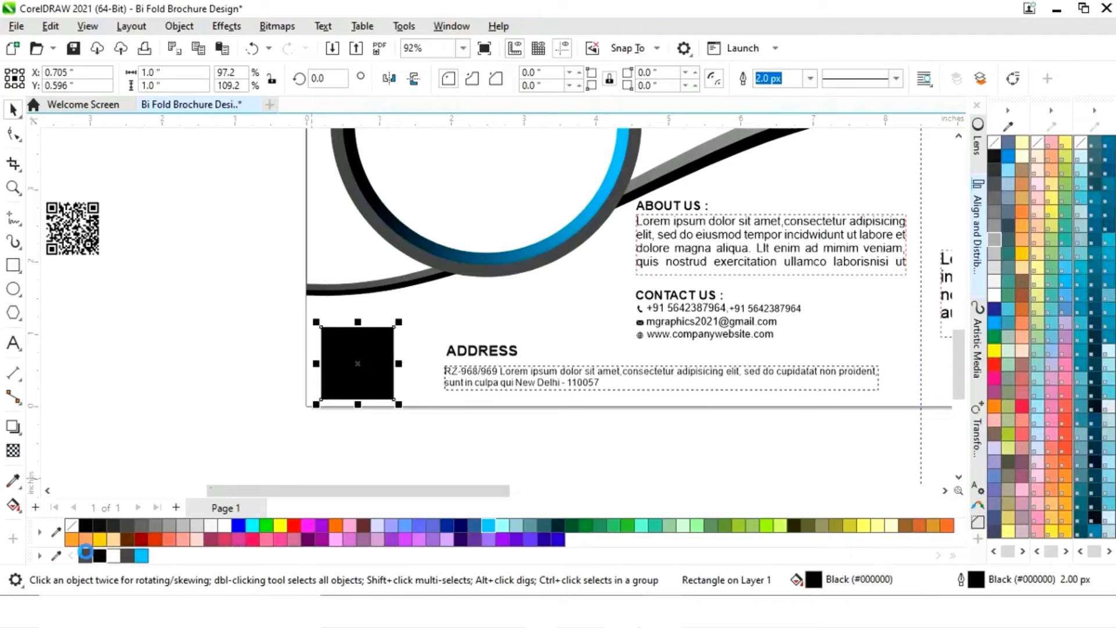
pyautogui.rightClick(86, 555)
pyautogui.moveTo(363, 365); pyautogui.dragTo(357, 351)
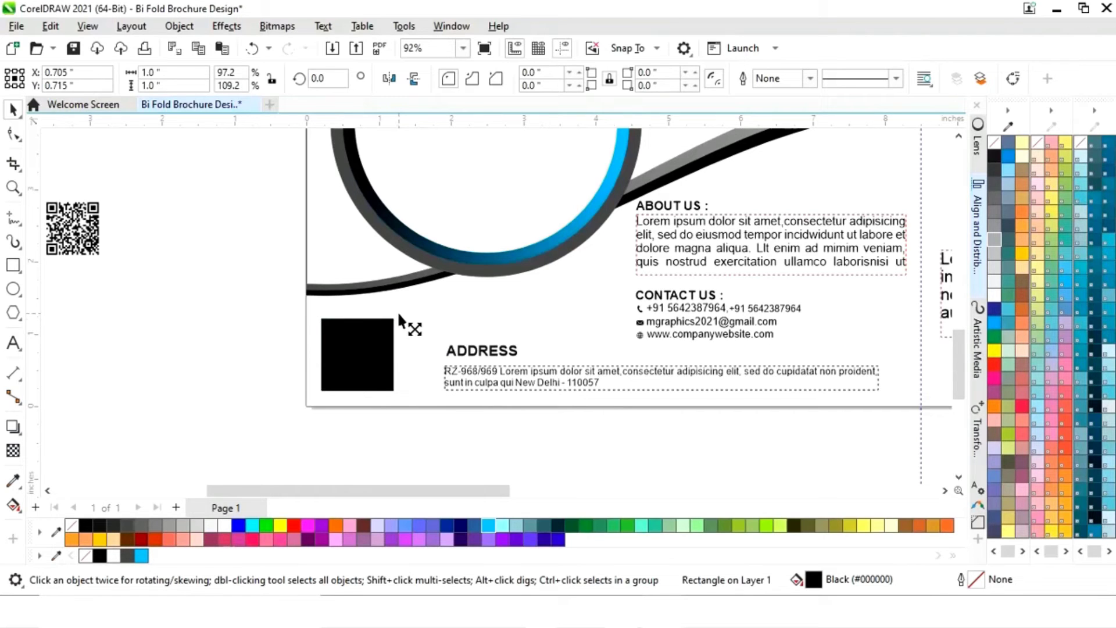
pyautogui.moveTo(399, 316); pyautogui.dragTo(394, 317)
pyautogui.click(142, 555)
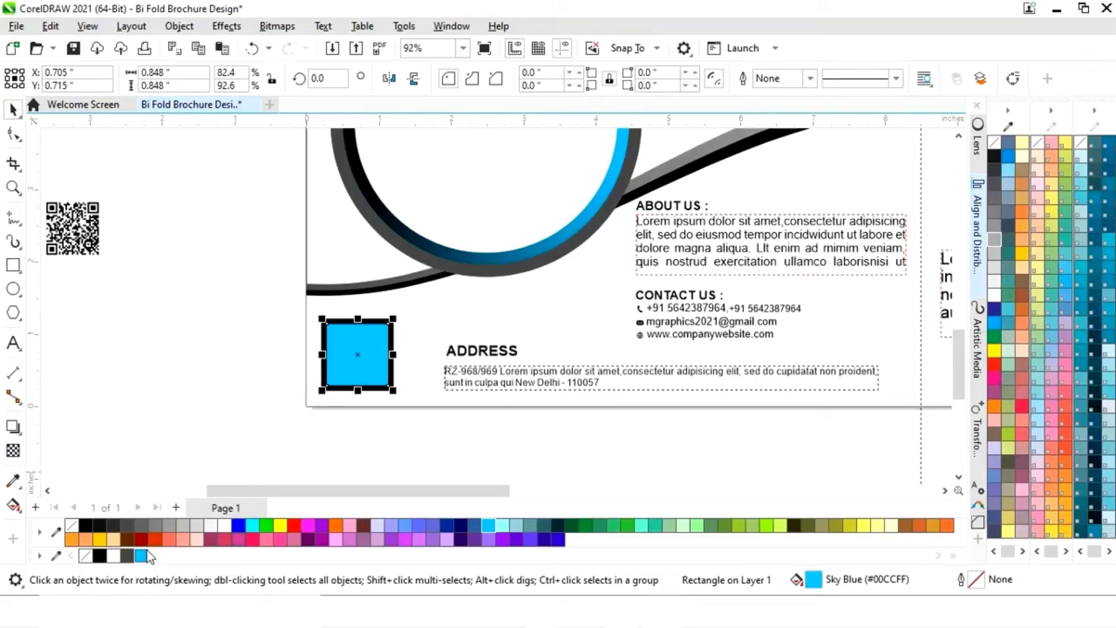
# Step: Enlarge the sky-blue square slightly, centre the QR code on it, and scale the code up a little within the blue border
pyautogui.press('z')
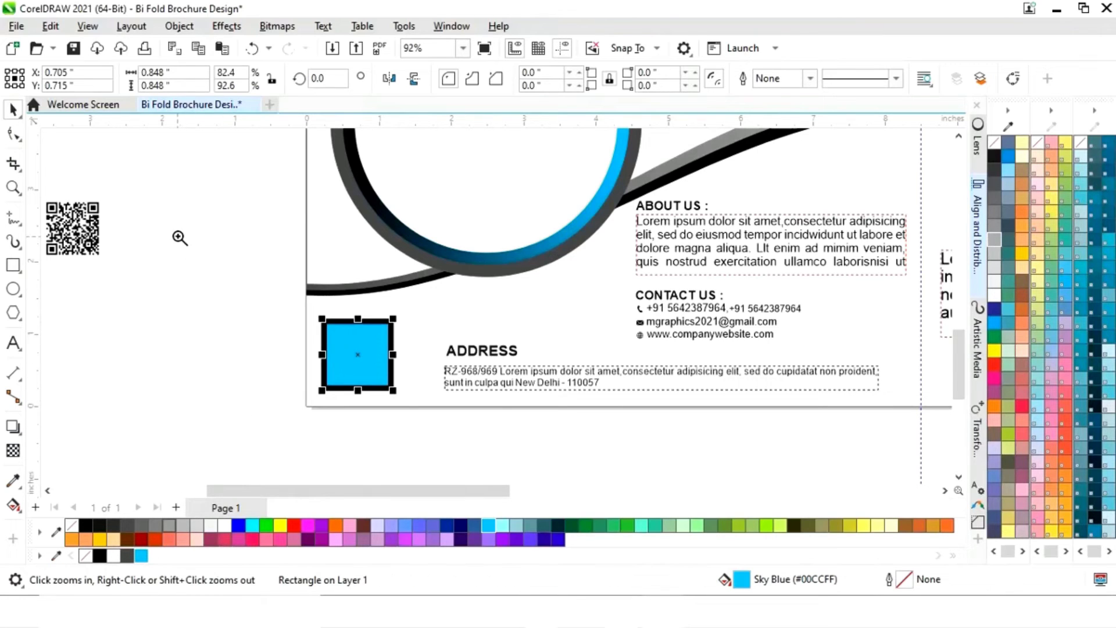
pyautogui.moveTo(52, 172); pyautogui.dragTo(486, 408)
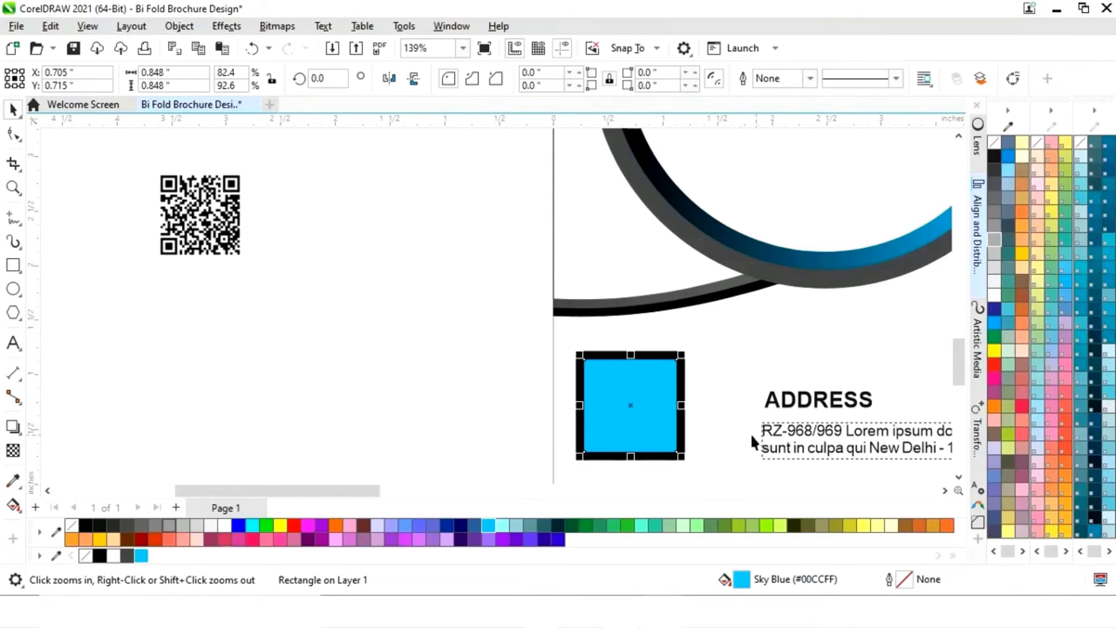
pyautogui.moveTo(686, 360)
pyautogui.mouseDown()
pyautogui.moveTo(697, 356)
pyautogui.moveTo(689, 347)
pyautogui.mouseUp()
pyautogui.click(410, 405)
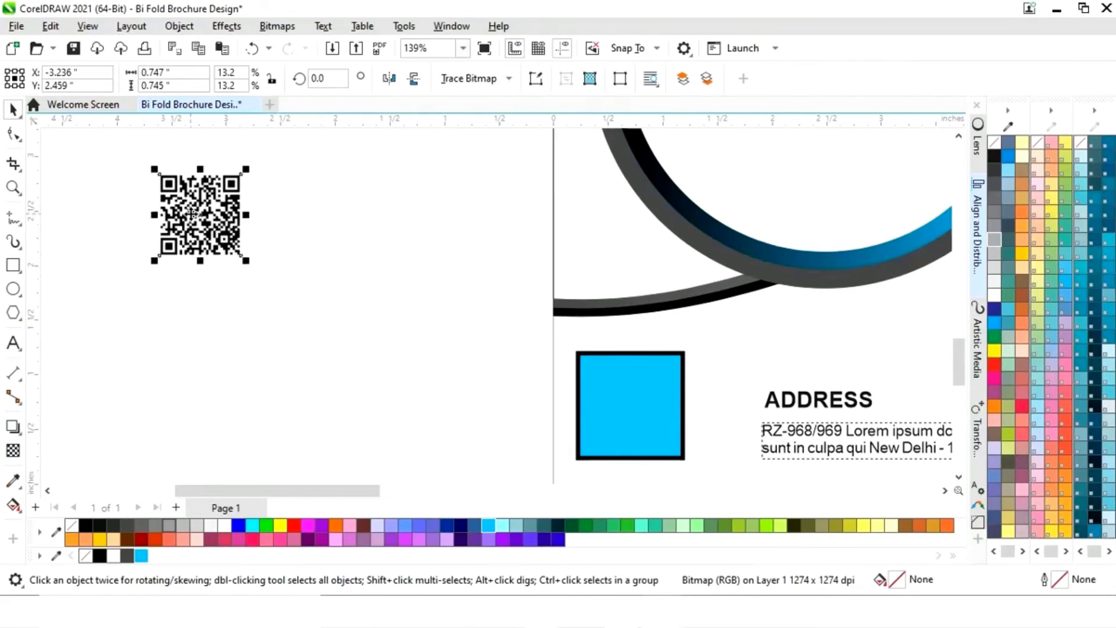
pyautogui.moveTo(199, 212); pyautogui.dragTo(630, 403)
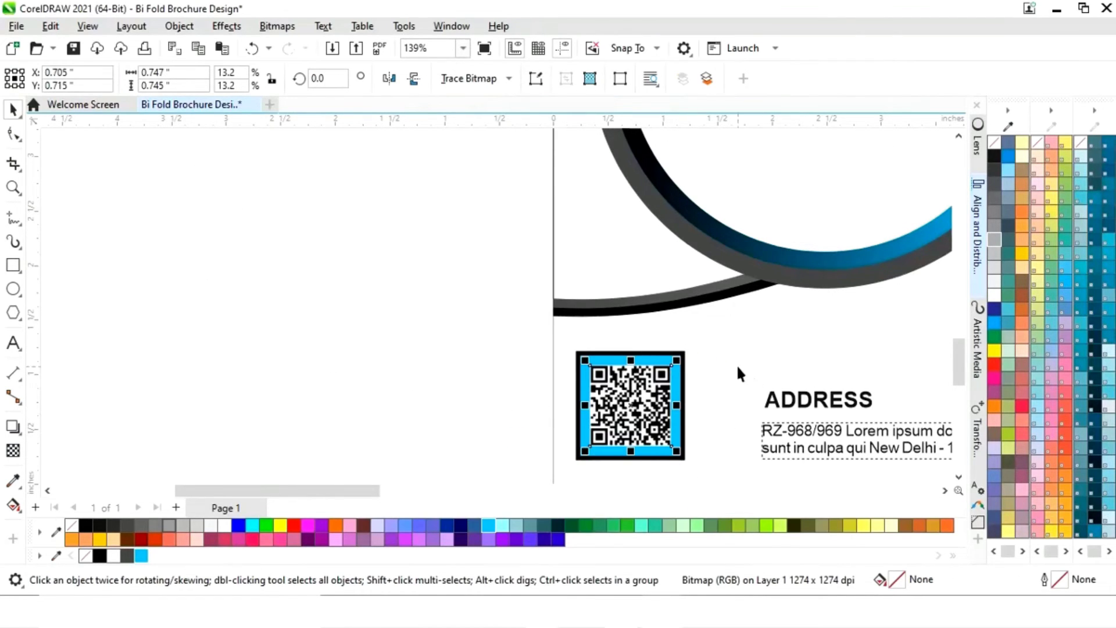
pyautogui.moveTo(677, 361); pyautogui.dragTo(681, 356)
pyautogui.click(488, 408)
# Step: Delete the leftover object lying to the left of the page
pyautogui.press('F4')
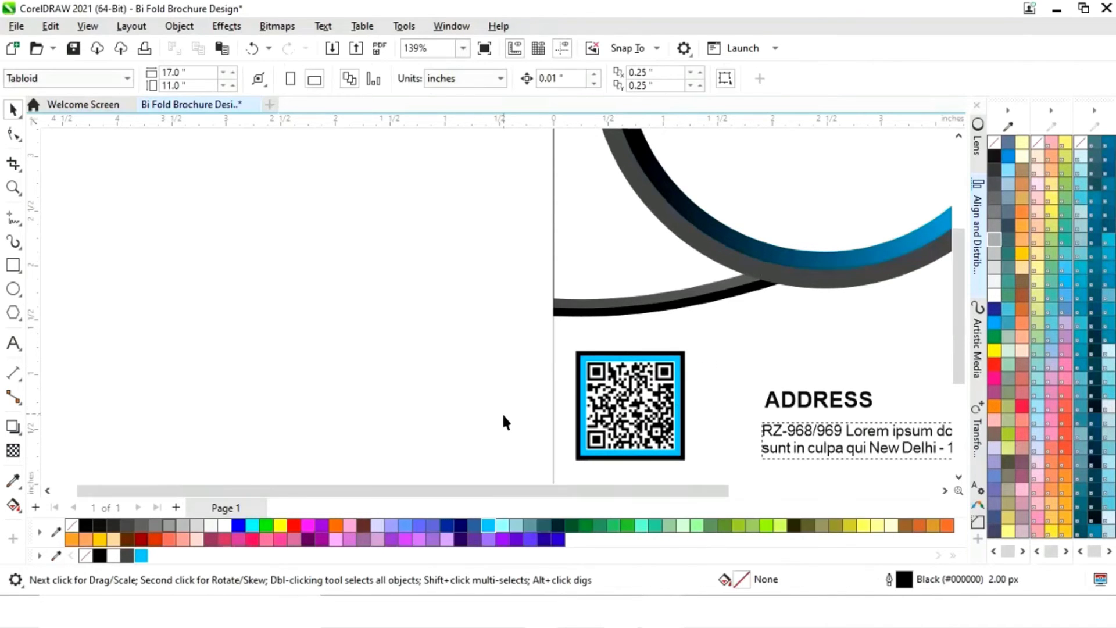
pyautogui.click(263, 269)
pyautogui.press('Delete')
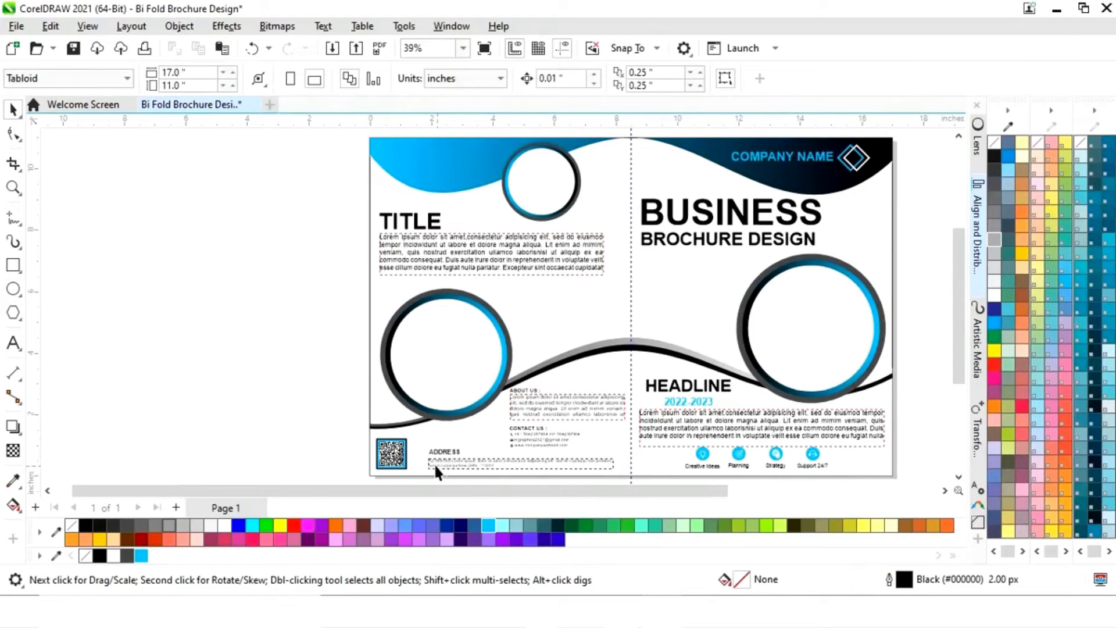
# Step: Shift the ADDRESS heading and text slightly up toward the QR code, and widen the address frame to the ABOUT US paragraph's outer edge
pyautogui.scroll(-1, 646, 417)
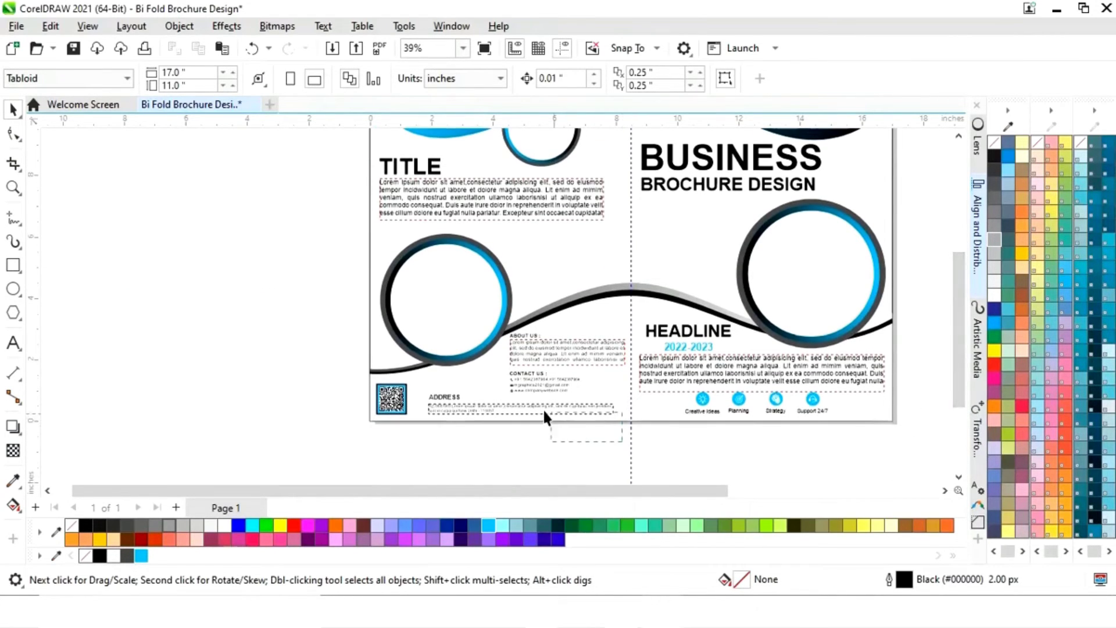
pyautogui.moveTo(432, 390); pyautogui.dragTo(421, 386)
pyautogui.moveTo(520, 409); pyautogui.dragTo(514, 414)
pyautogui.moveTo(613, 408); pyautogui.dragTo(627, 398)
pyautogui.click(512, 460)
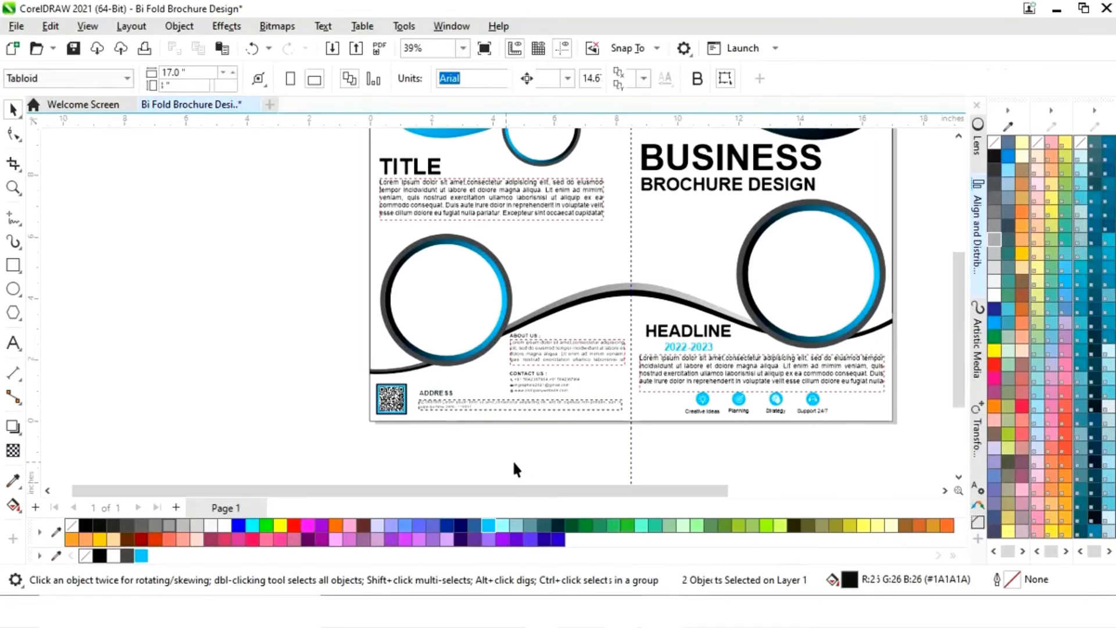
pyautogui.press('F4')
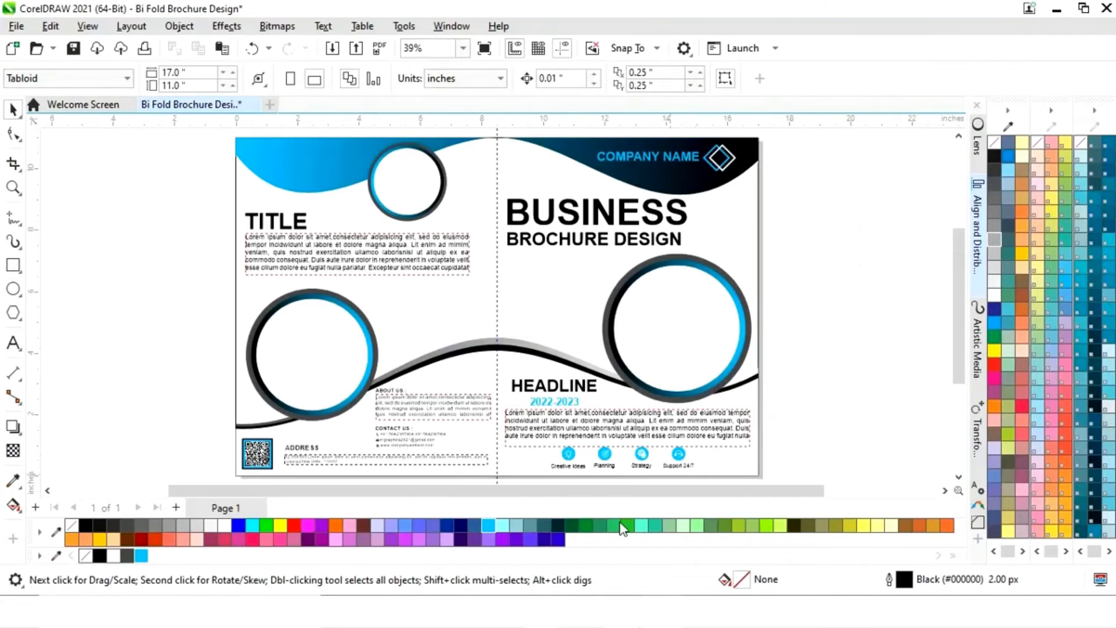
# Step: Import 1.jpeg, 2.jpg, 3.jpg and 4.jpeg from the Images folder into the drawing
pyautogui.click(542, 612)
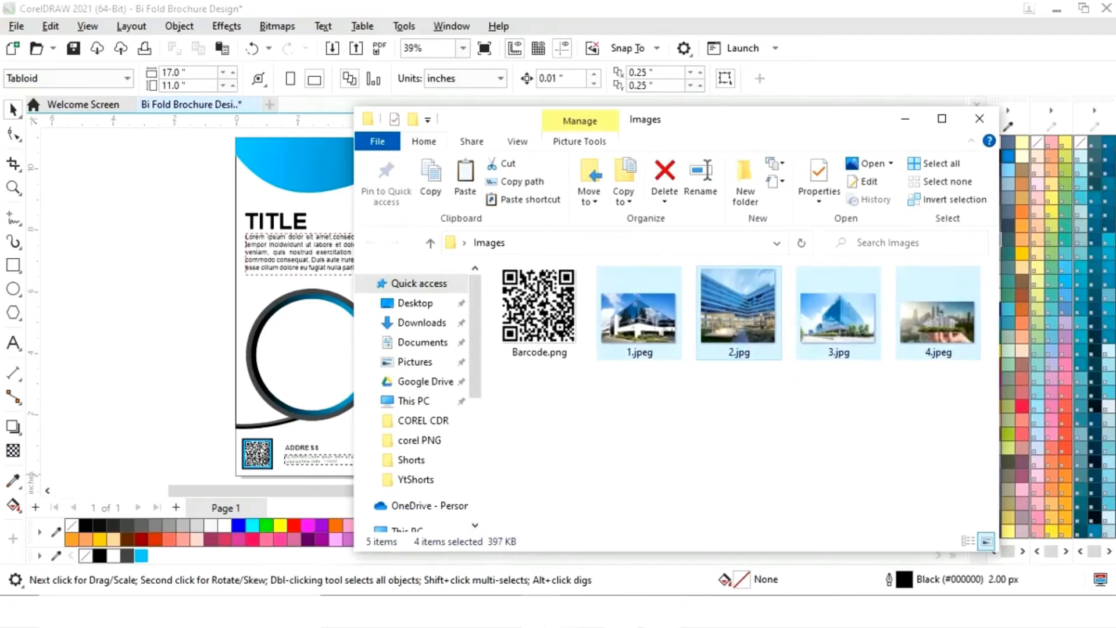
pyautogui.moveTo(837, 314); pyautogui.dragTo(167, 280)
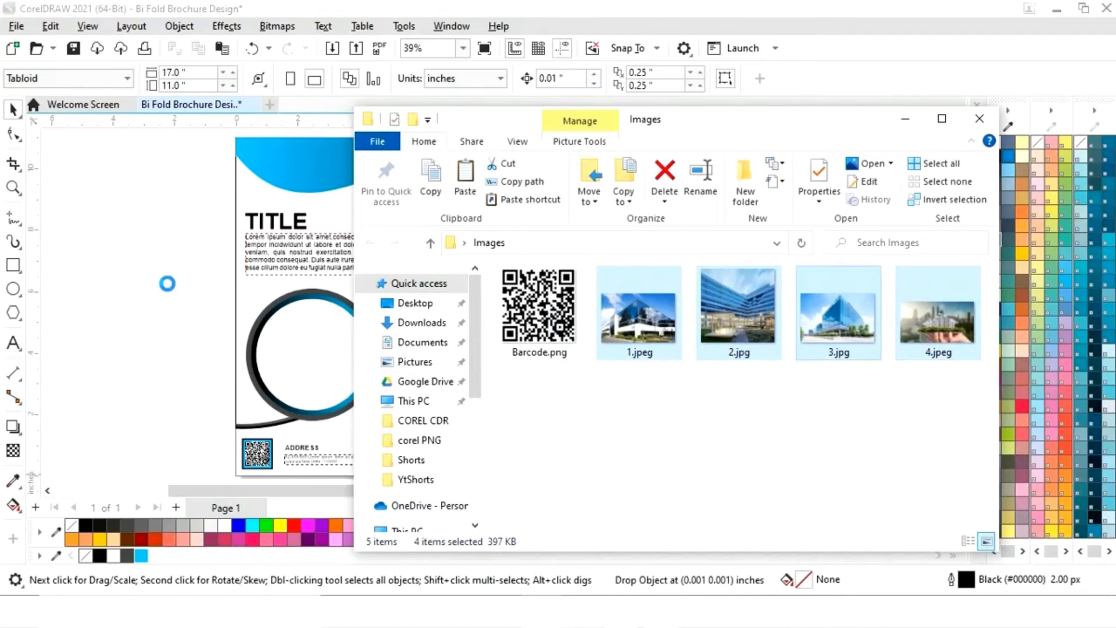
pyautogui.click(905, 119)
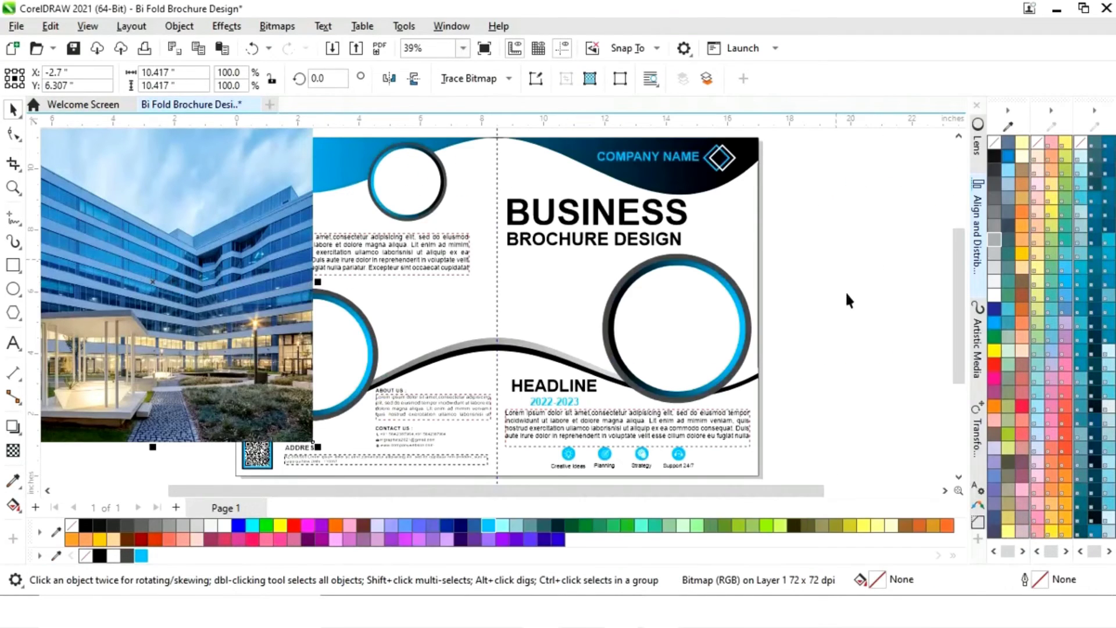
# Step: Scale the 2.jpg building photo to 75% and place it on the empty area right of the page
pyautogui.moveTo(169, 367); pyautogui.dragTo(826, 365)
pyautogui.scroll(-3, 824, 365)
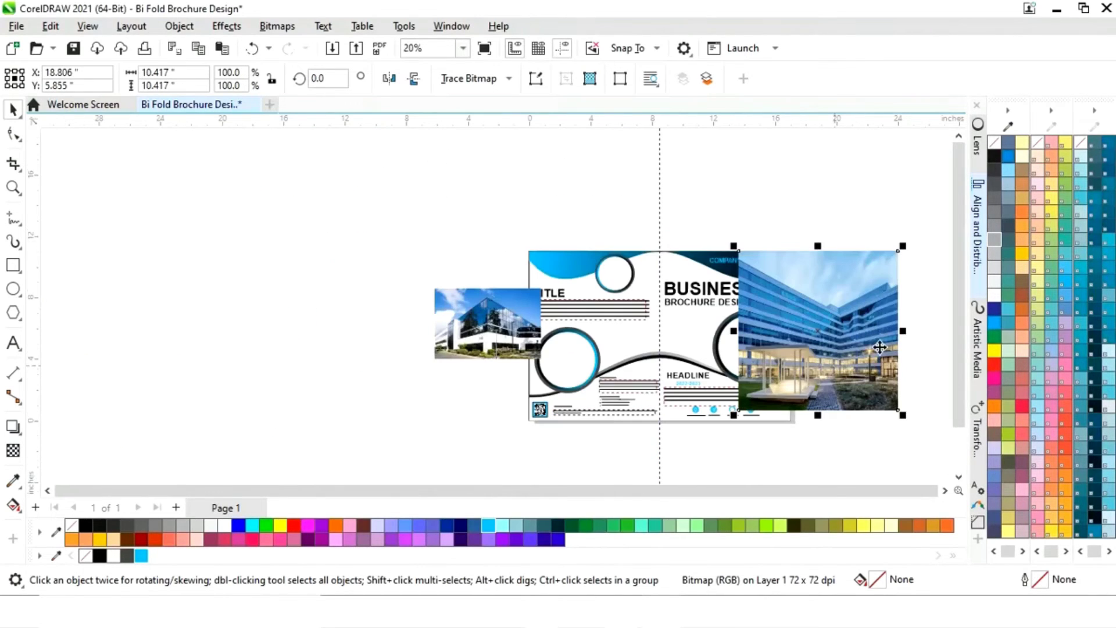
pyautogui.moveTo(903, 246); pyautogui.dragTo(859, 291)
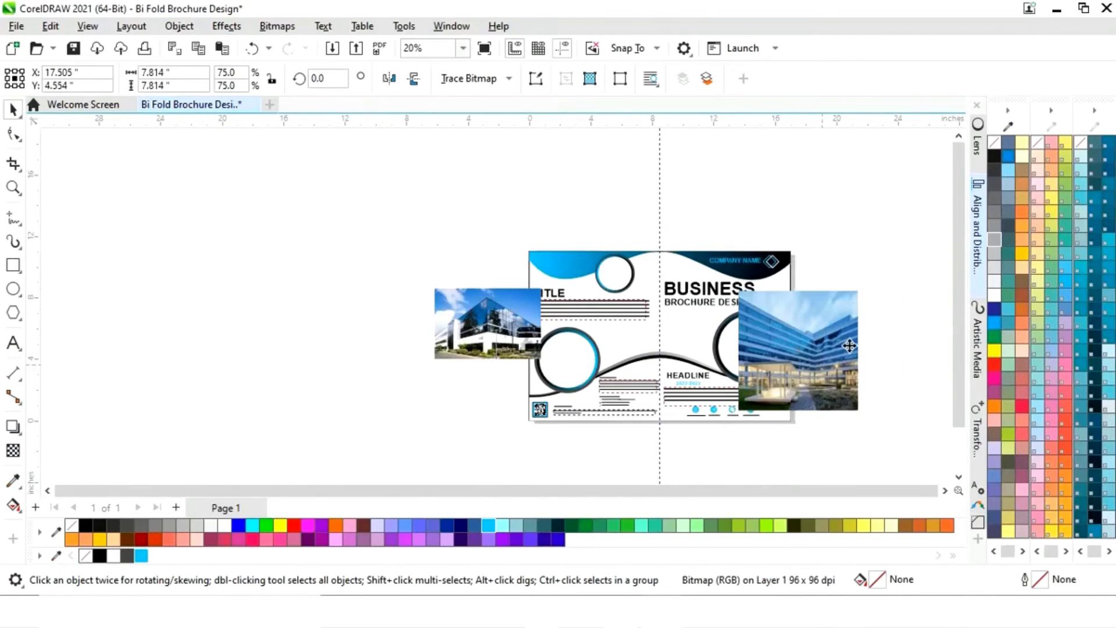
pyautogui.moveTo(824, 364); pyautogui.dragTo(907, 309)
# Step: Spread the other photos out left of the page, enlarging 4.jpeg to about 7 by 3.9 inches and 3.jpg to about 5.3 by 3.5 inches
pyautogui.moveTo(533, 342); pyautogui.dragTo(384, 343)
pyautogui.moveTo(487, 323); pyautogui.dragTo(522, 341)
pyautogui.moveTo(467, 392); pyautogui.dragTo(430, 414)
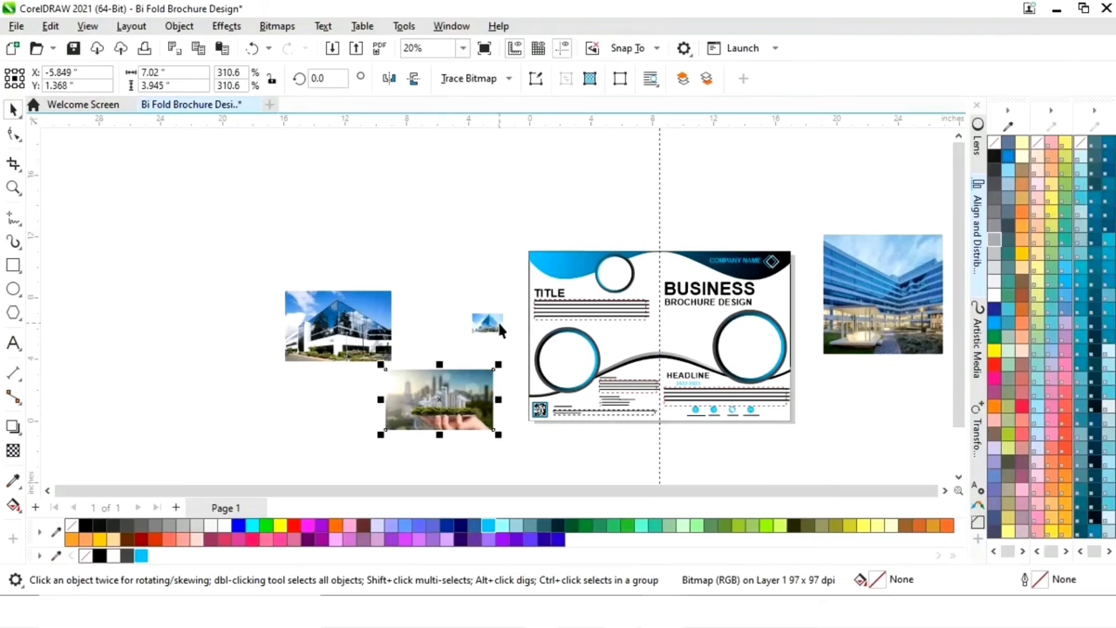
pyautogui.click(498, 320)
pyautogui.moveTo(508, 314); pyautogui.dragTo(473, 286)
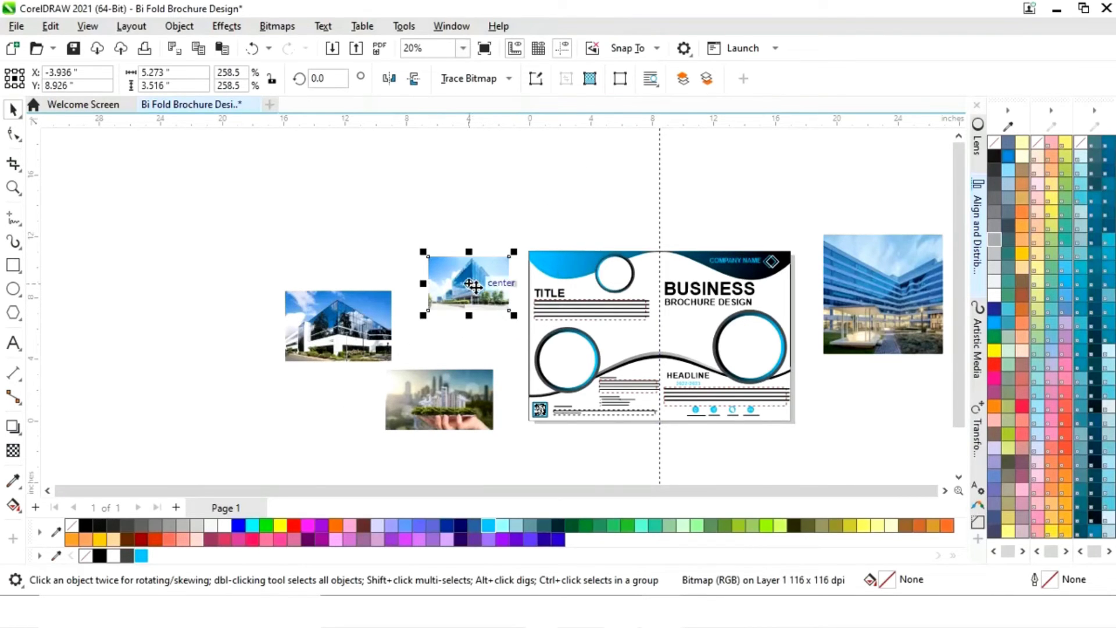
pyautogui.moveTo(453, 413); pyautogui.dragTo(307, 438)
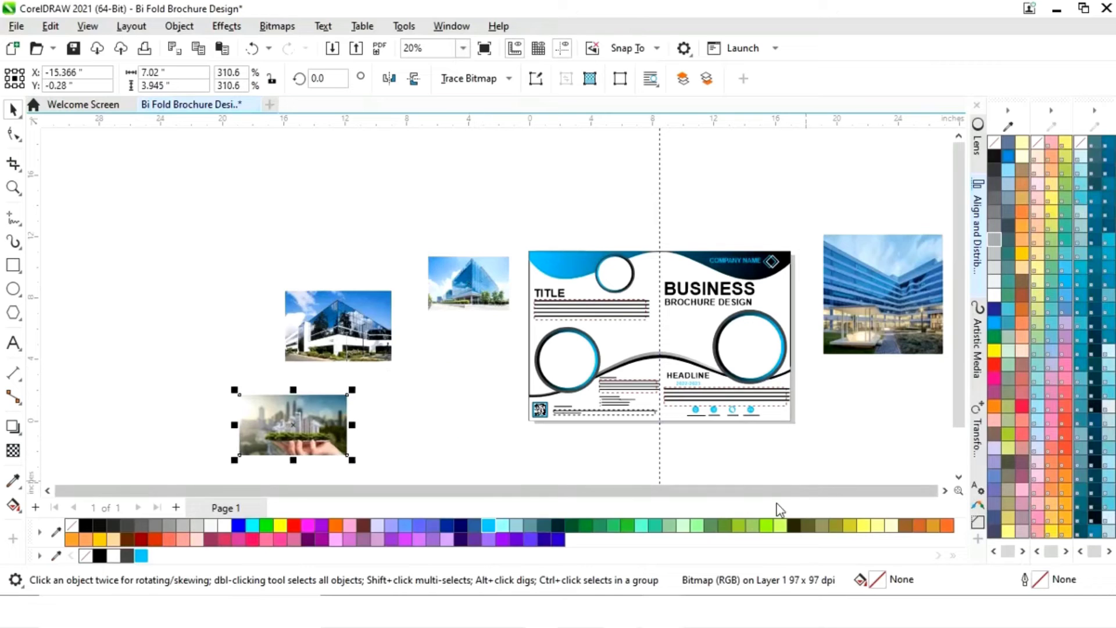
# Step: Enlarge the 3.jpg glass building photo to about 17.2 by 11.5 inches and place it over the lower part of the page
pyautogui.click(945, 490)
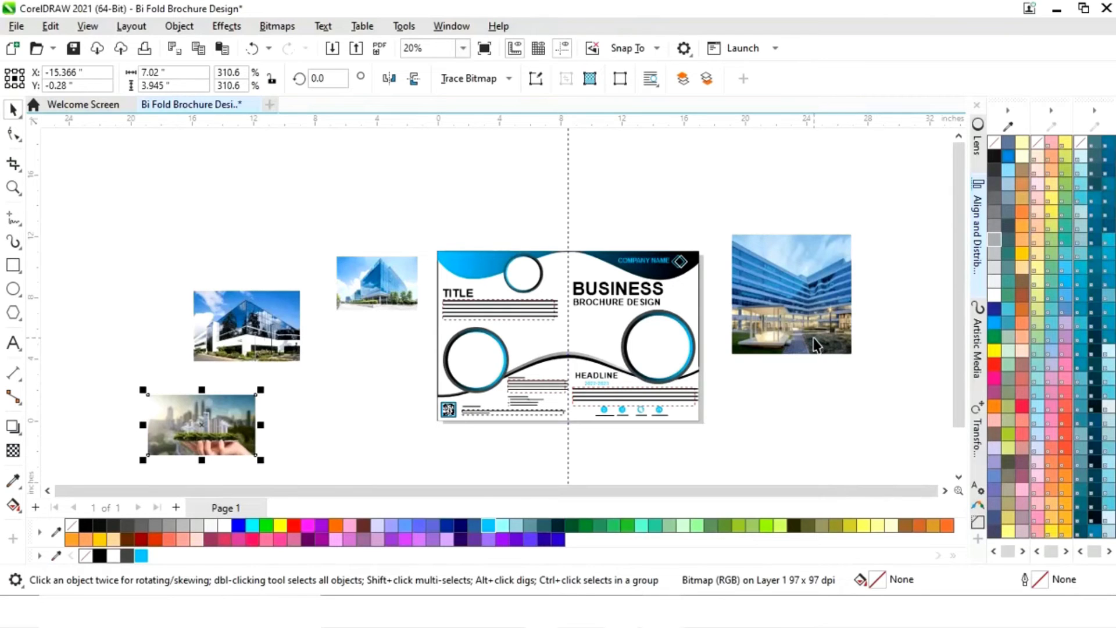
pyautogui.click(422, 323)
pyautogui.click(386, 300)
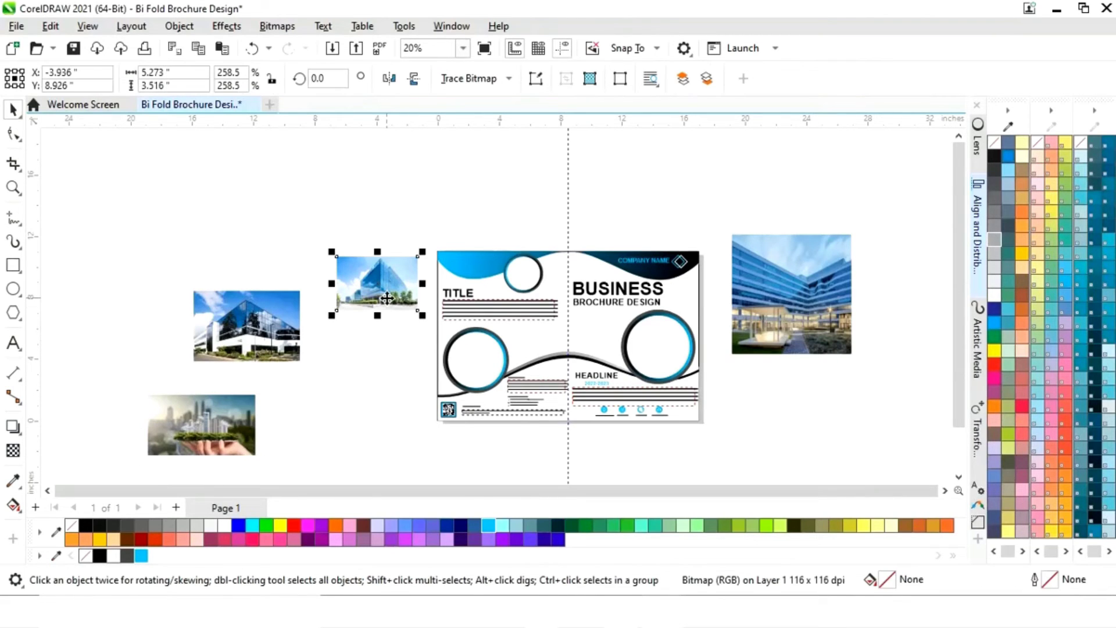
pyautogui.moveTo(385, 293); pyautogui.dragTo(486, 411)
pyautogui.moveTo(527, 375); pyautogui.dragTo(738, 258)
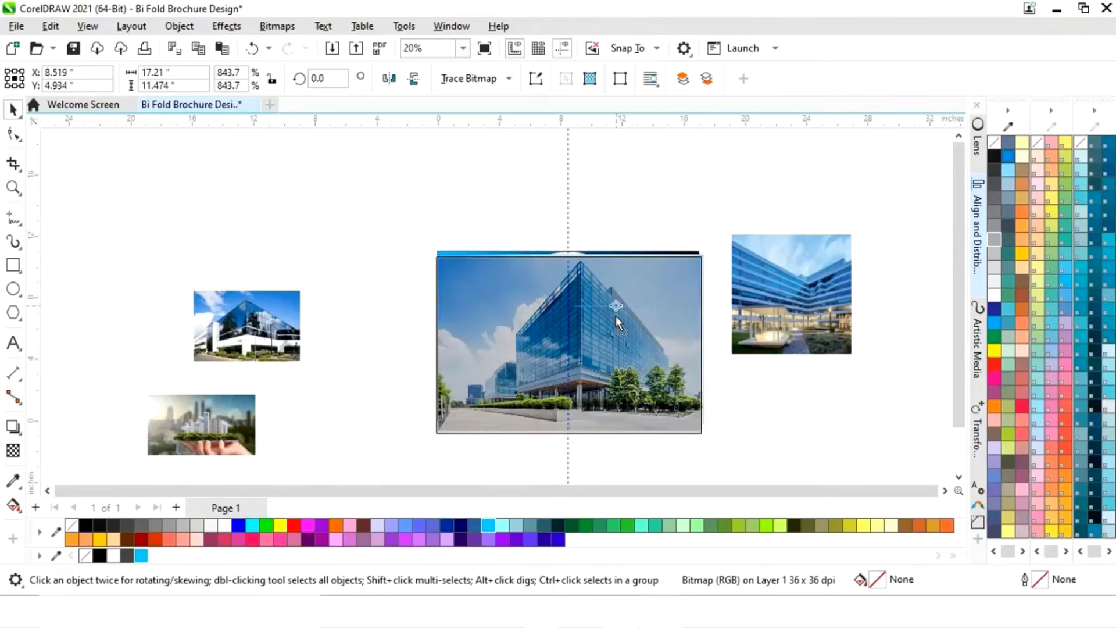
pyautogui.moveTo(616, 316)
pyautogui.mouseDown()
pyautogui.moveTo(613, 381)
pyautogui.moveTo(603, 376)
pyautogui.mouseUp()
# Step: PowerClip the 3.jpg photo inside the page background rectangle and reposition it within the clip to cover the whole page
pyautogui.rightClick(603, 376)
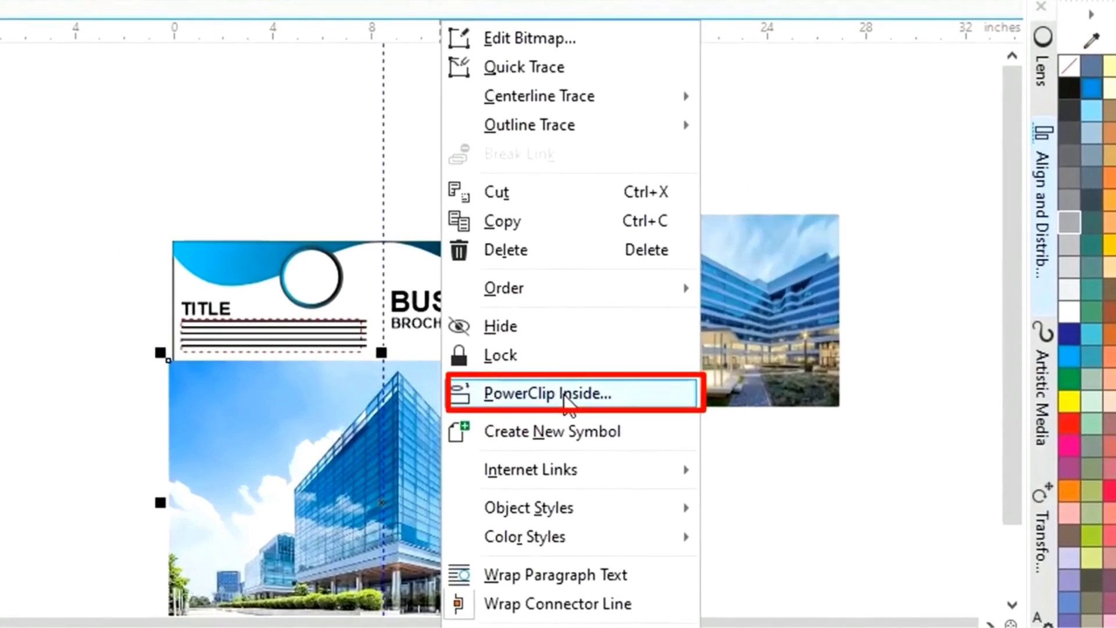
pyautogui.click(668, 346)
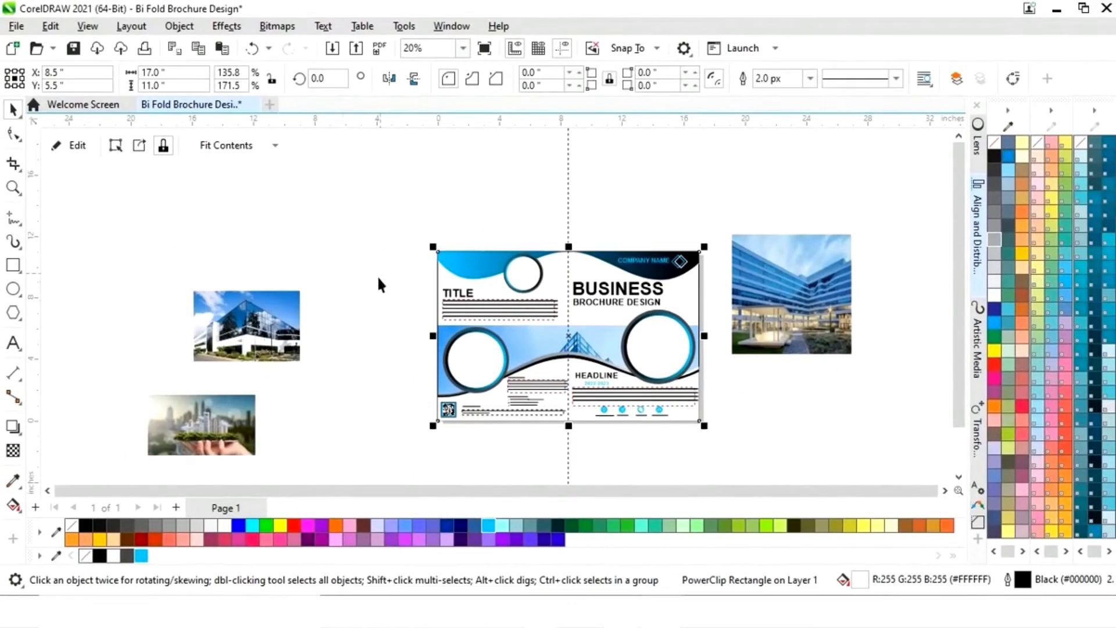
pyautogui.click(75, 145)
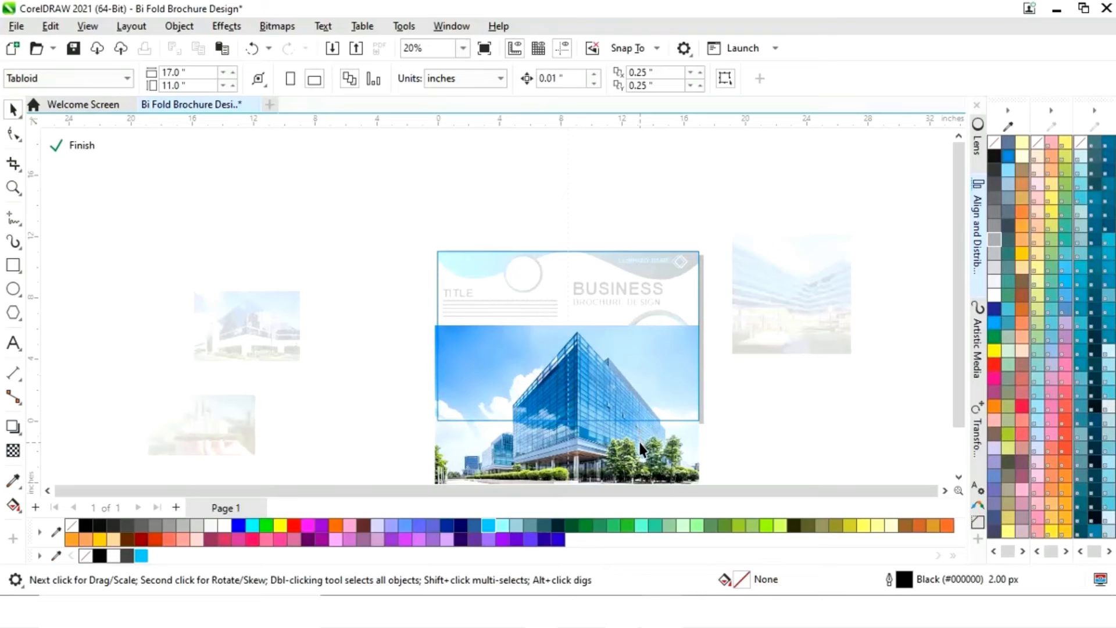
pyautogui.moveTo(640, 449); pyautogui.dragTo(623, 404)
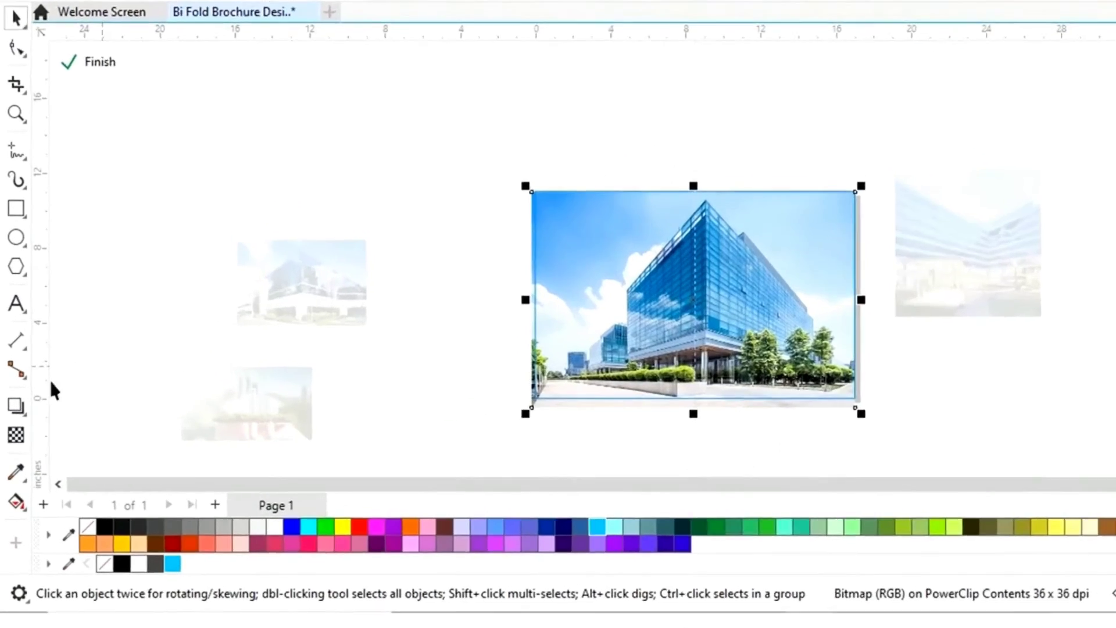
# Step: Apply a uniform transparency of 60 to the clipped building photo and finish editing the PowerClip
pyautogui.click(13, 450)
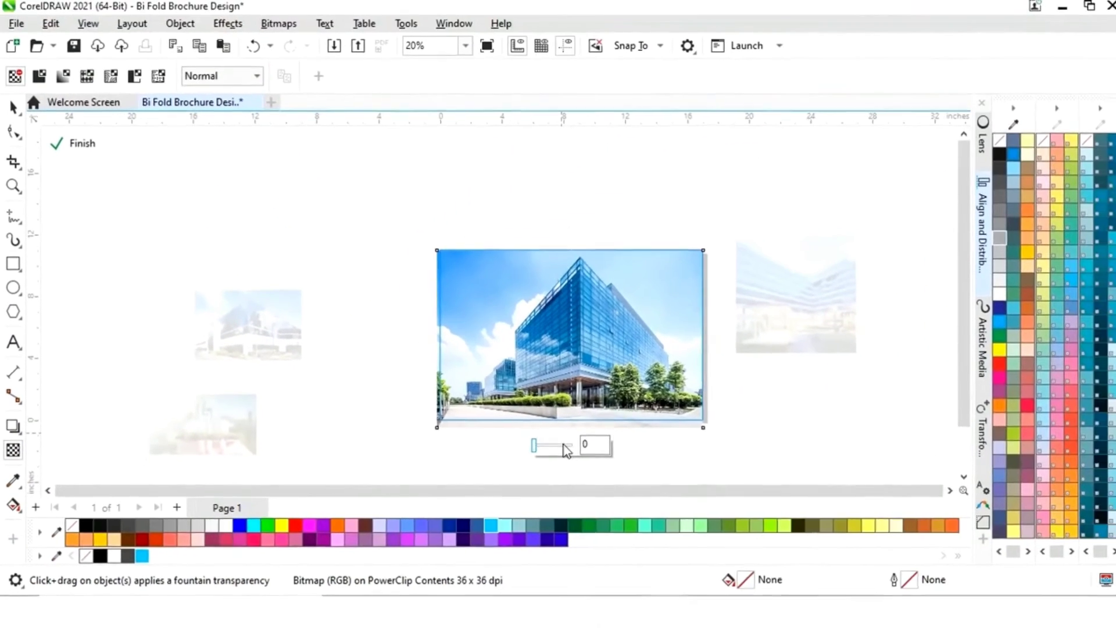
pyautogui.click(822, 412)
pyautogui.moveTo(561, 446); pyautogui.dragTo(554, 446)
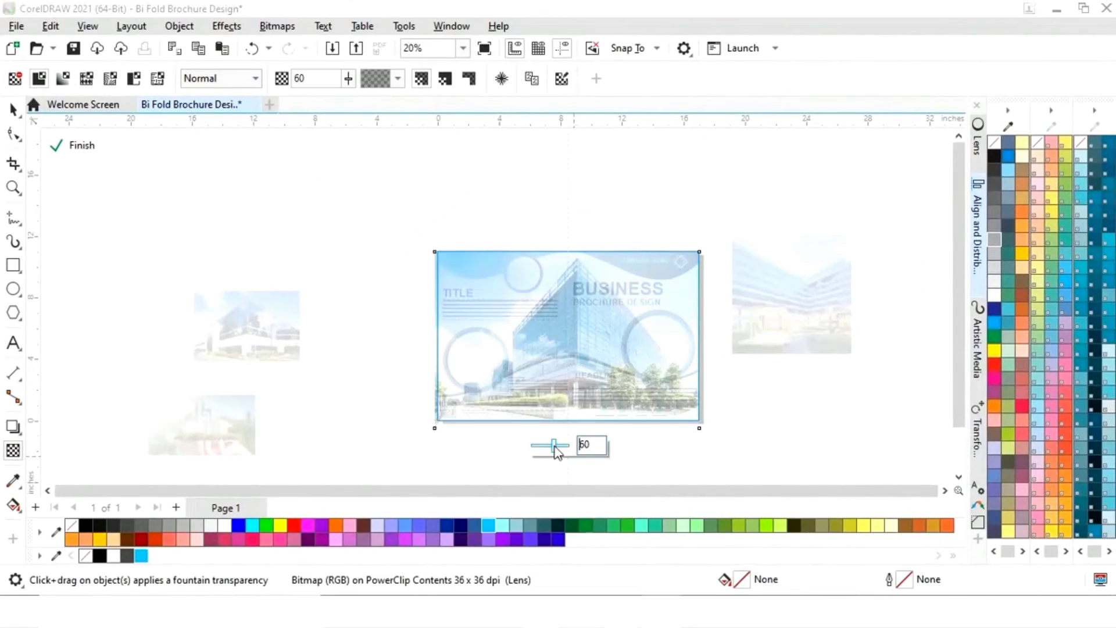
pyautogui.click(88, 148)
pyautogui.click(631, 456)
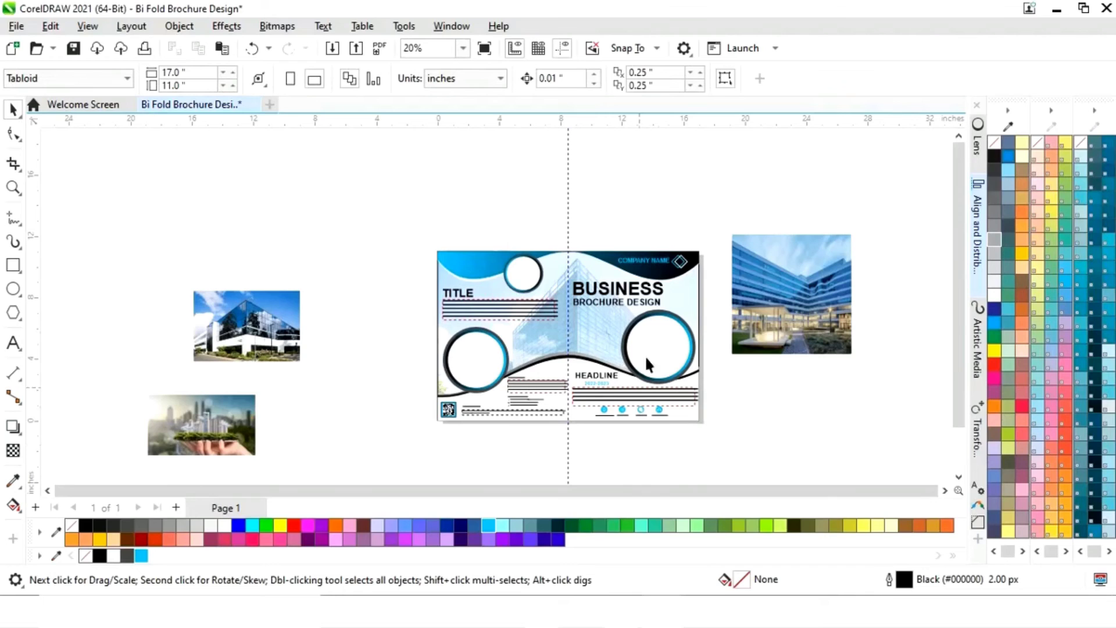
# Step: Undo the last change and move the 4.jpeg city photo beside the front cover, below the 2.jpg photo
pyautogui.hotkey('ctrl', 'z')
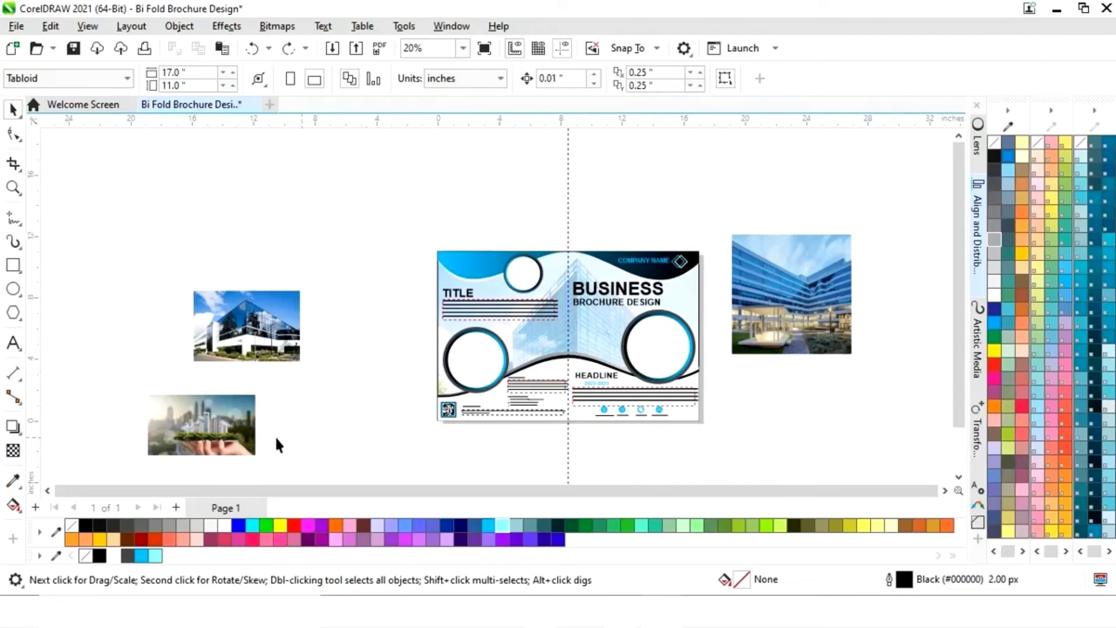
pyautogui.moveTo(213, 444); pyautogui.dragTo(744, 423)
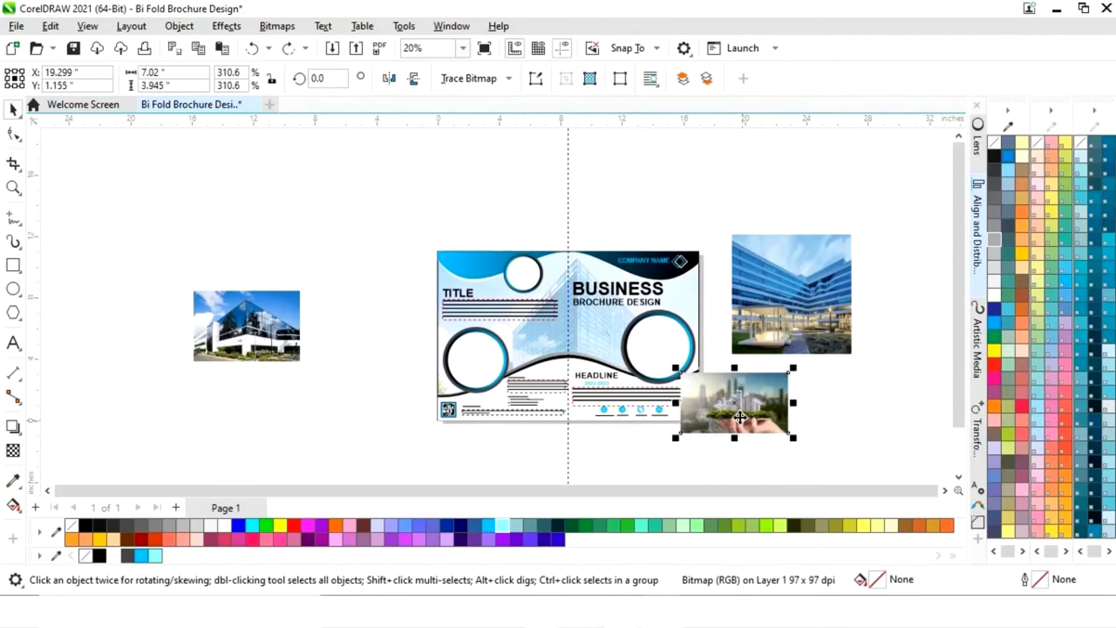
pyautogui.scroll(-2, 626, 381)
pyautogui.press('z')
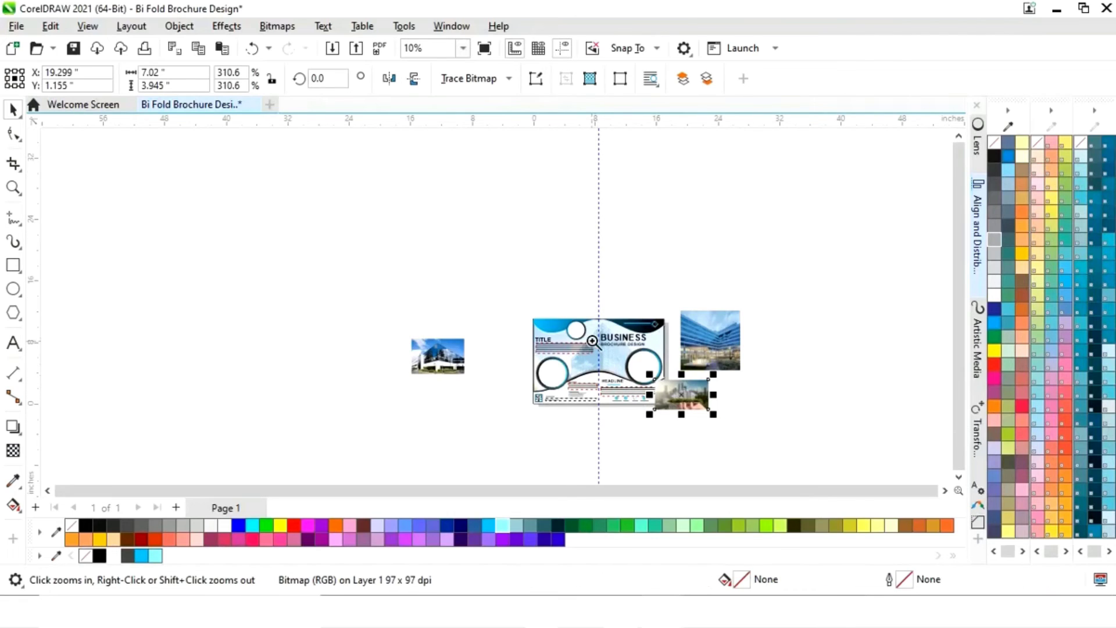
pyautogui.scroll(2, 754, 431)
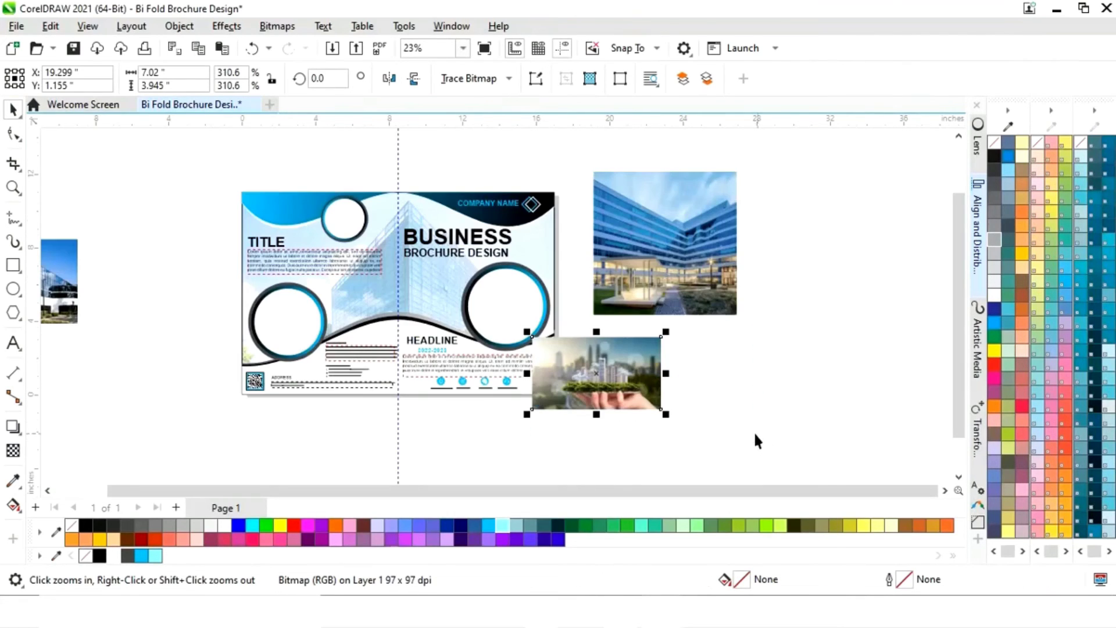
# Step: Move the glass office photo beside the back cover and PowerClip the 4.jpeg city photo inside the front cover's large circle
pyautogui.press('space')
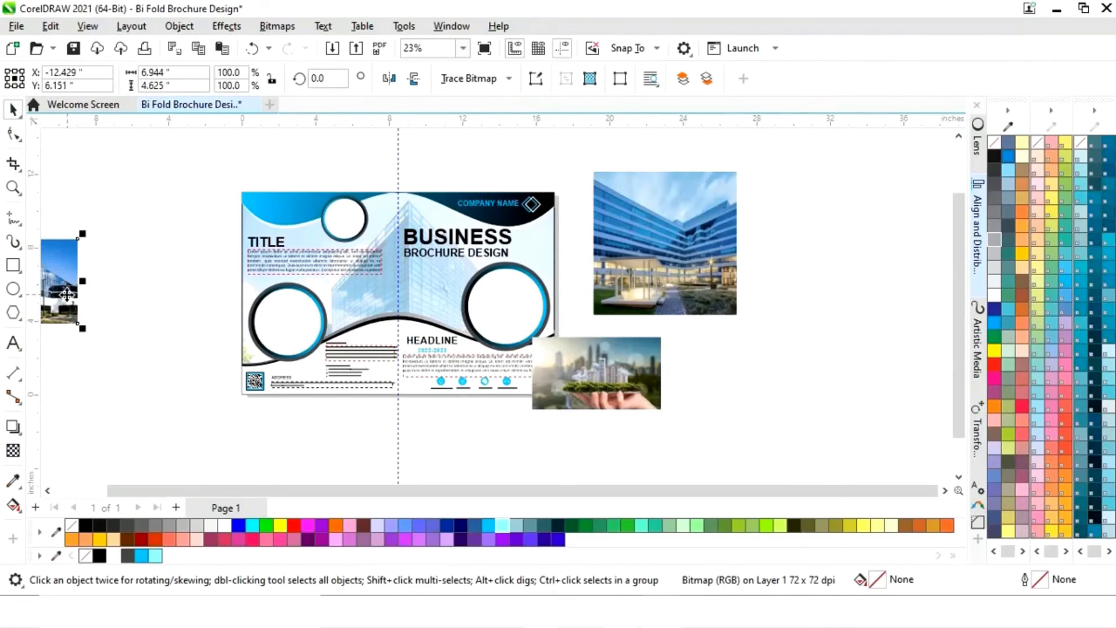
pyautogui.moveTo(74, 299); pyautogui.dragTo(216, 337)
pyautogui.click(593, 375)
pyautogui.moveTo(594, 375); pyautogui.dragTo(527, 339)
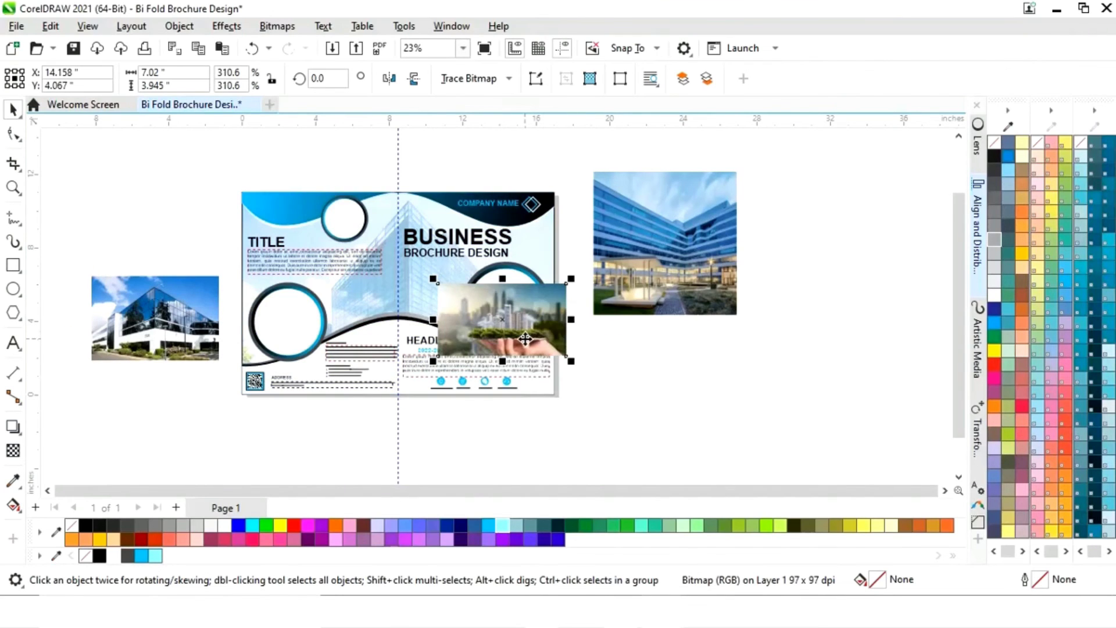
pyautogui.rightClick(526, 339)
pyautogui.click(593, 347)
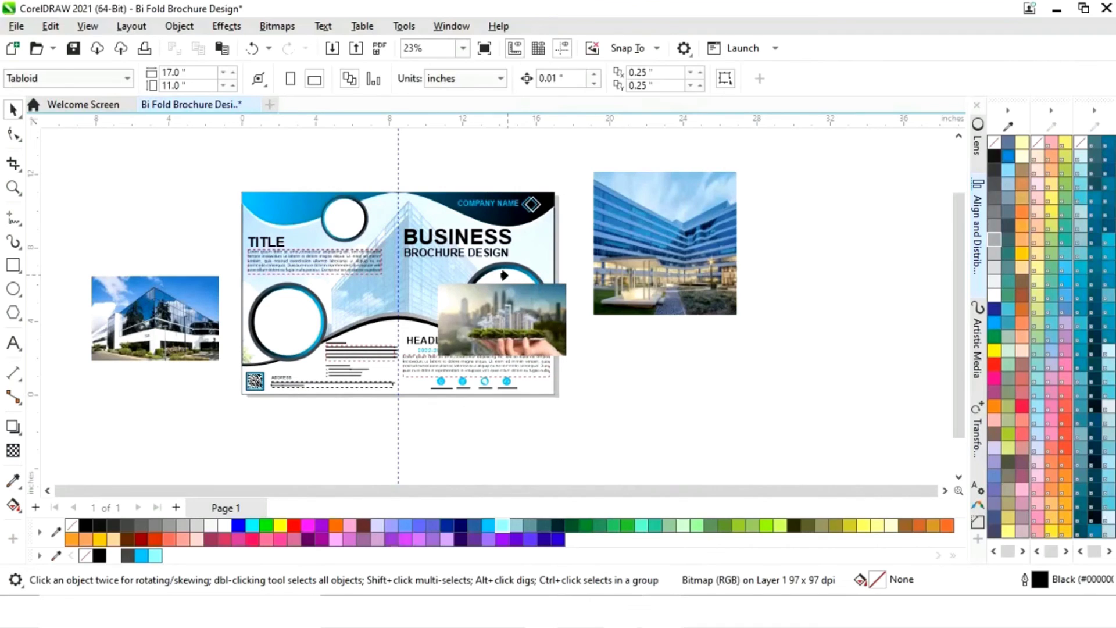
pyautogui.click(505, 288)
# Step: Enlarge the clipped city photo to about 7.5 by 4.2 inches, reposition it within the front cover circle and finish editing
pyautogui.click(75, 144)
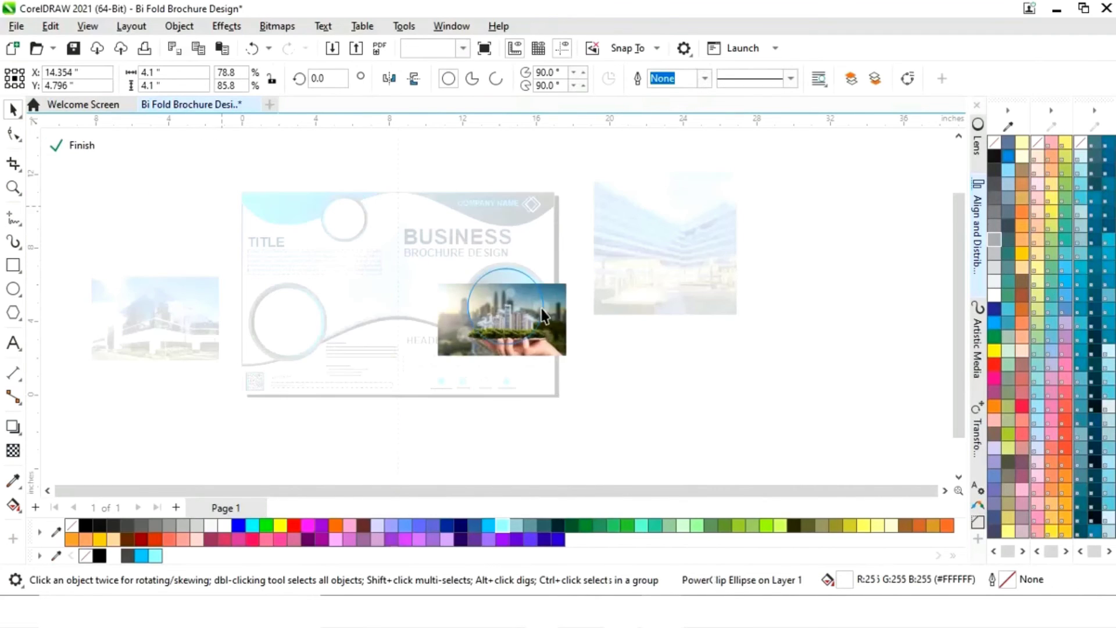
pyautogui.moveTo(570, 346); pyautogui.dragTo(580, 355)
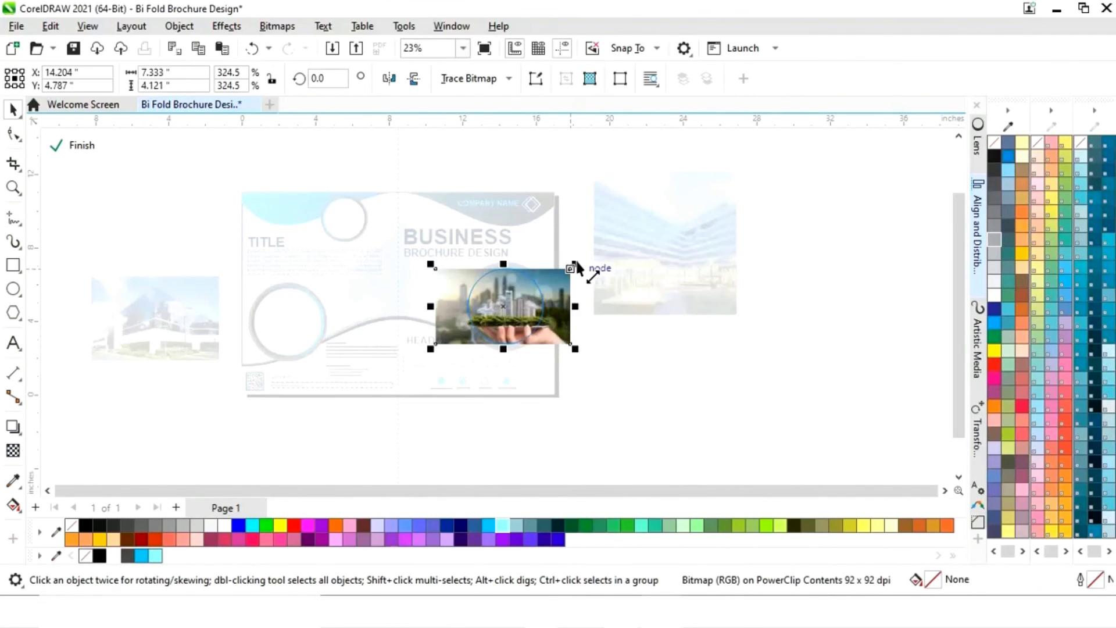
pyautogui.click(576, 265)
pyautogui.press('F2')
pyautogui.moveTo(420, 245); pyautogui.dragTo(497, 298)
pyautogui.moveTo(653, 193); pyautogui.dragTo(663, 190)
pyautogui.moveTo(451, 339); pyautogui.dragTo(446, 338)
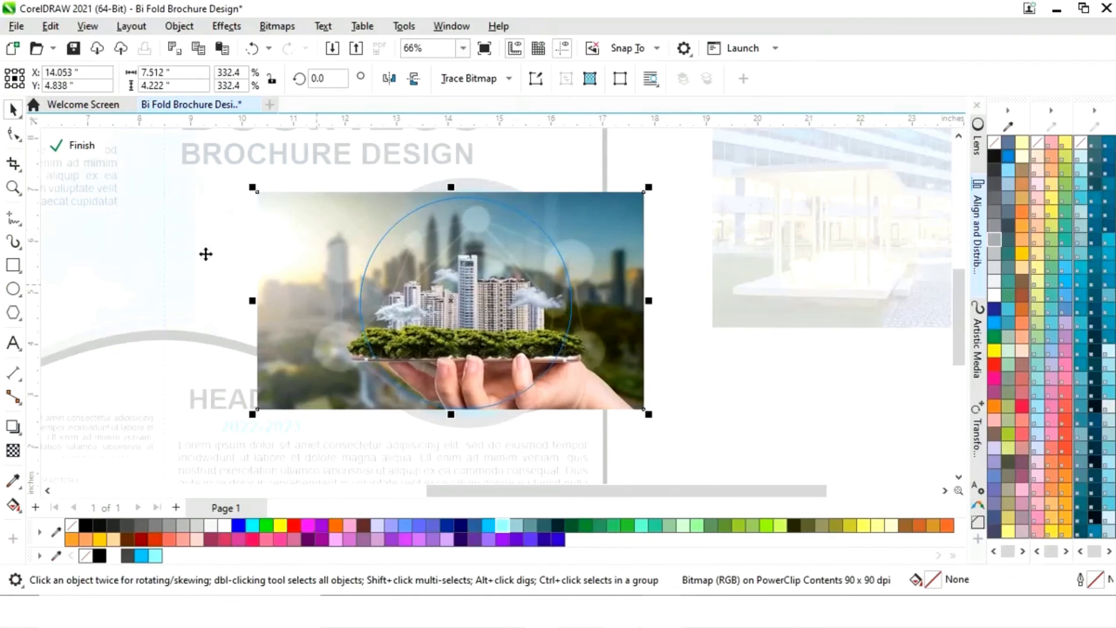
pyautogui.click(75, 146)
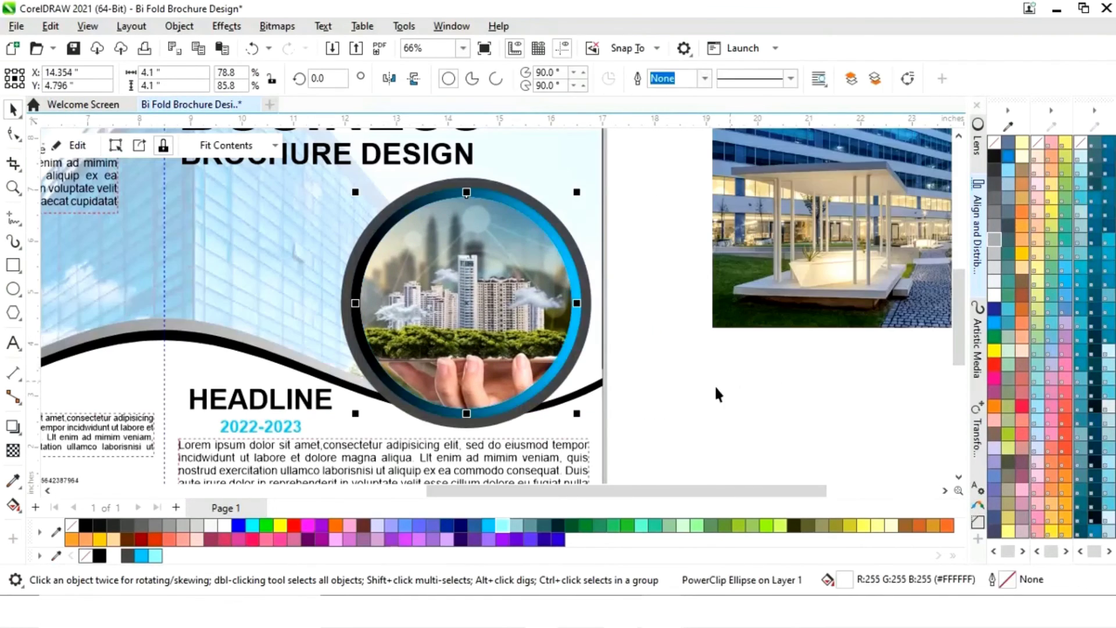
# Step: Shrink the 2.jpg building photo to about 4.1 inches square and PowerClip it inside the back cover's large lower circle
pyautogui.scroll(-3, 685, 402)
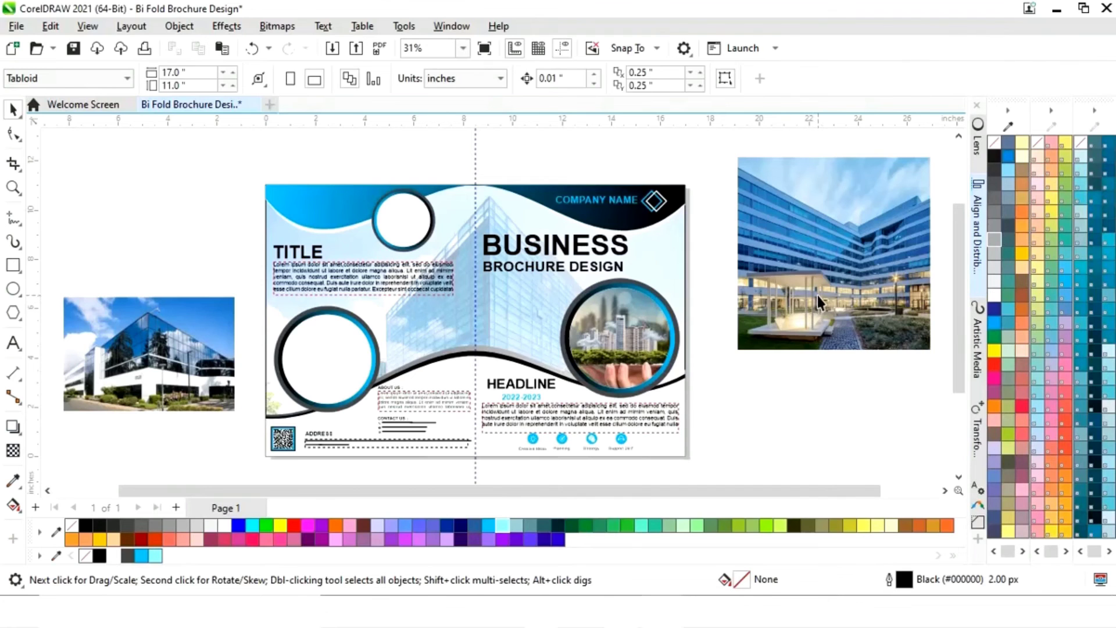
pyautogui.moveTo(817, 295); pyautogui.dragTo(401, 417)
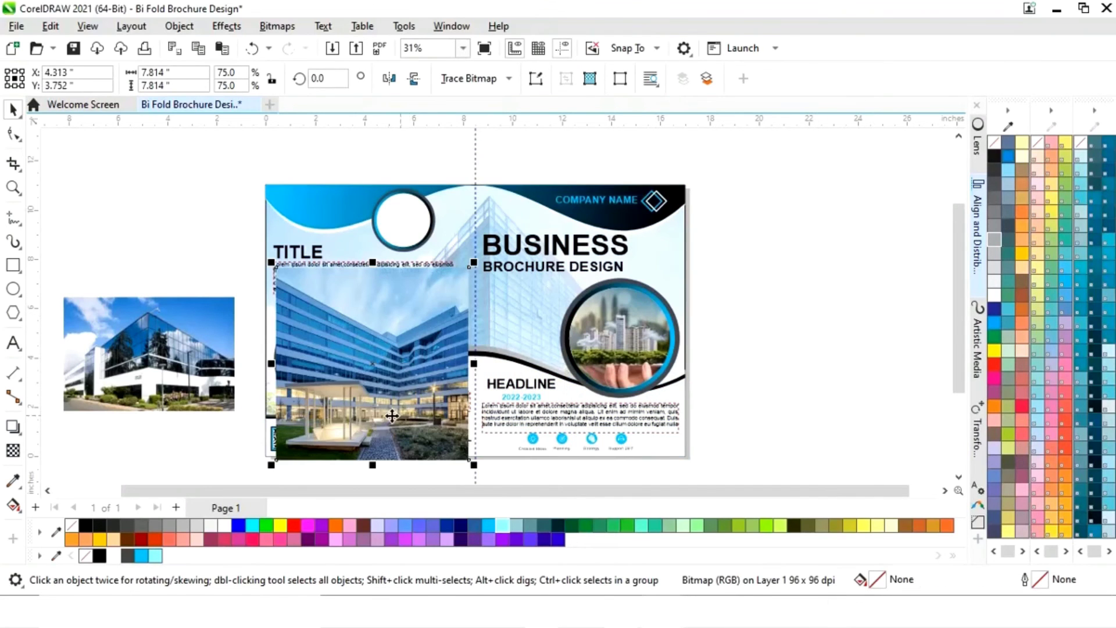
pyautogui.press('z')
pyautogui.moveTo(220, 224); pyautogui.dragTo(487, 458)
pyautogui.moveTo(646, 178); pyautogui.dragTo(541, 287)
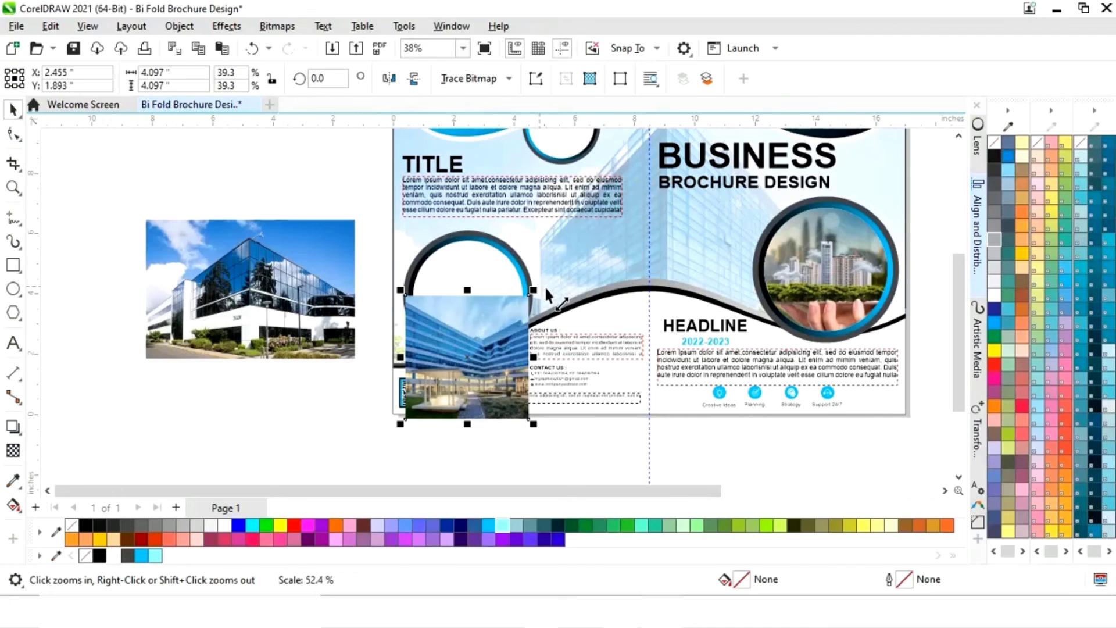
pyautogui.rightClick(487, 351)
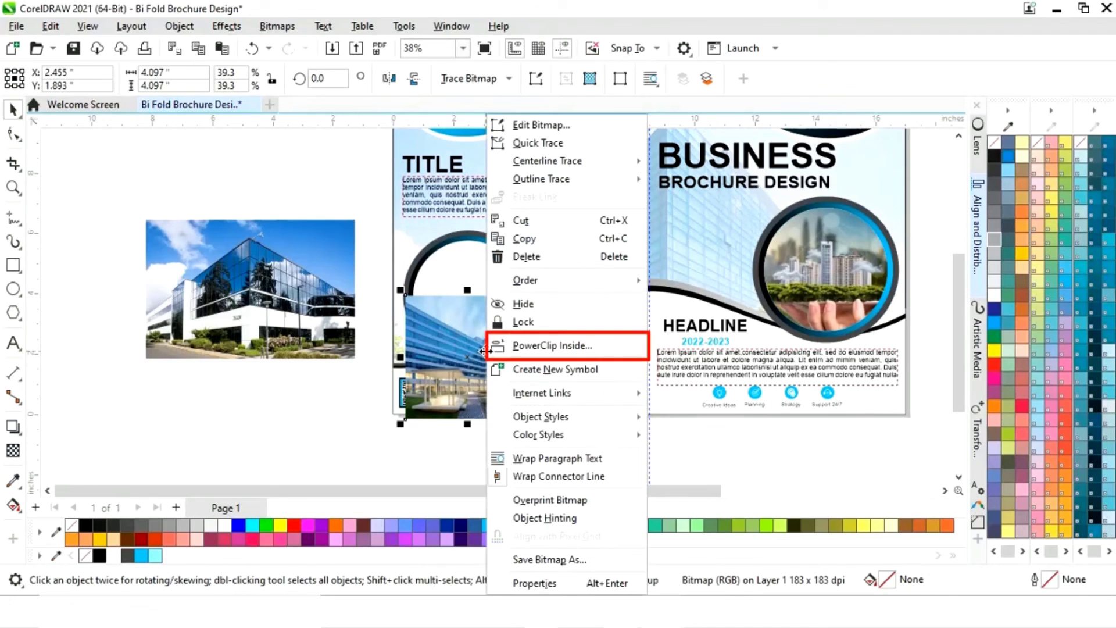
pyautogui.click(539, 352)
pyautogui.click(474, 283)
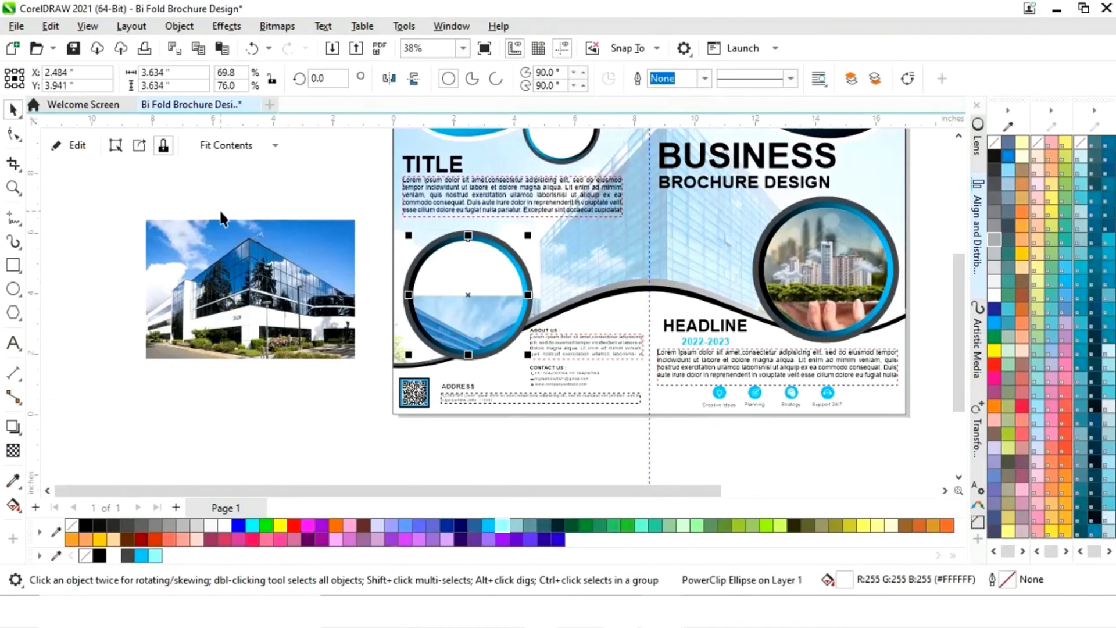
# Step: Centre the clipped 2.jpg photo over the back cover's lower circle, reduce it to about 3.8 inches square and finish editing
pyautogui.click(76, 143)
pyautogui.click(492, 337)
pyautogui.moveTo(492, 329); pyautogui.dragTo(498, 267)
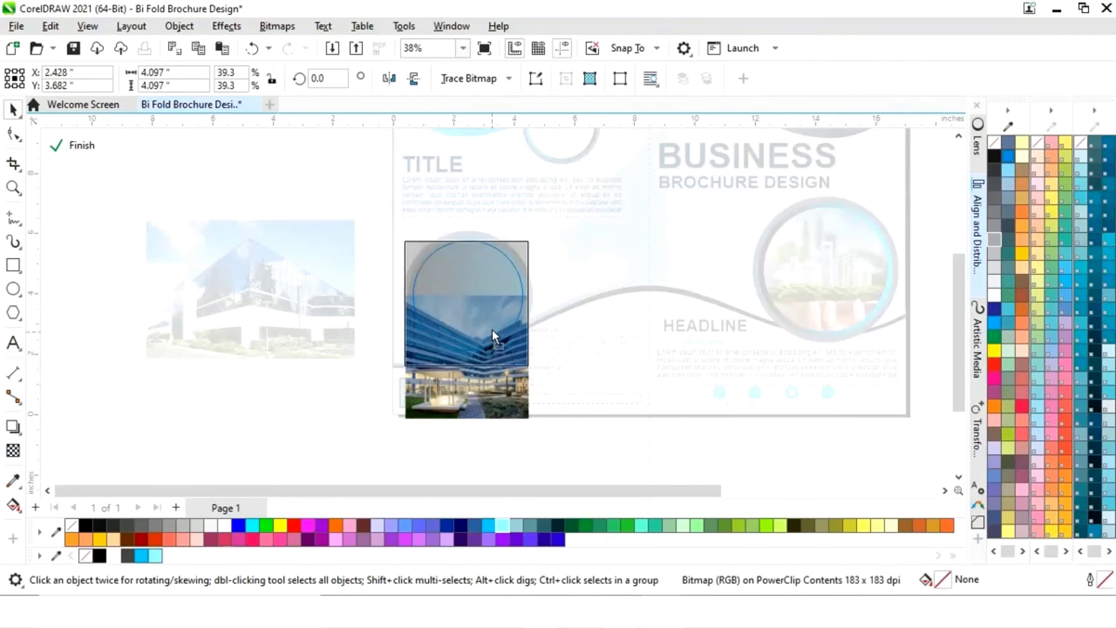
pyautogui.moveTo(535, 234); pyautogui.dragTo(526, 243)
pyautogui.moveTo(495, 356); pyautogui.dragTo(498, 351)
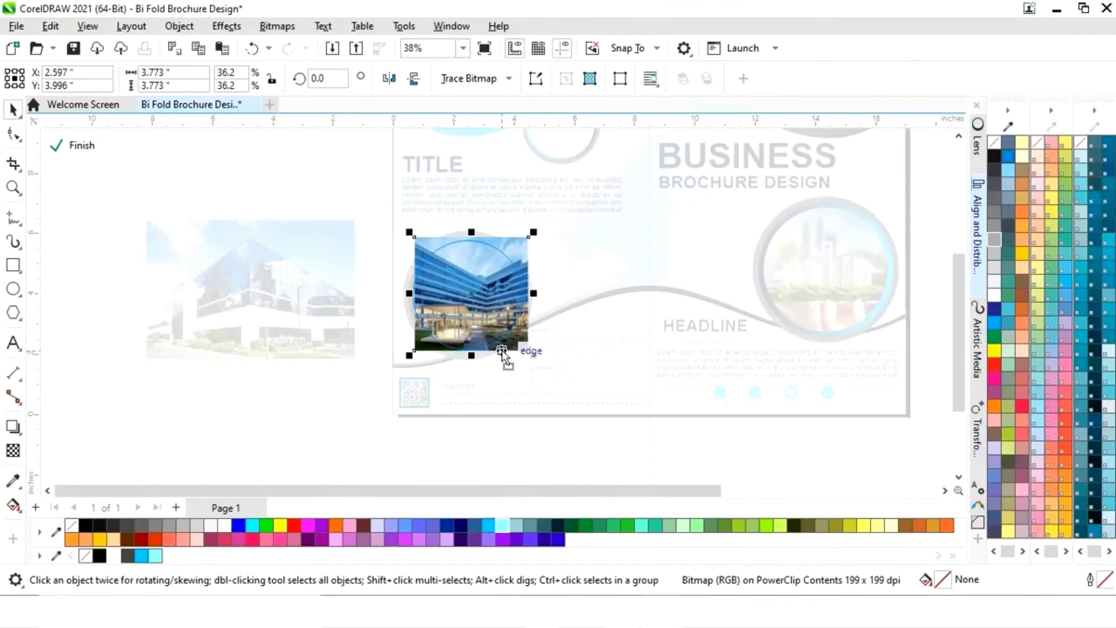
pyautogui.press('Left')
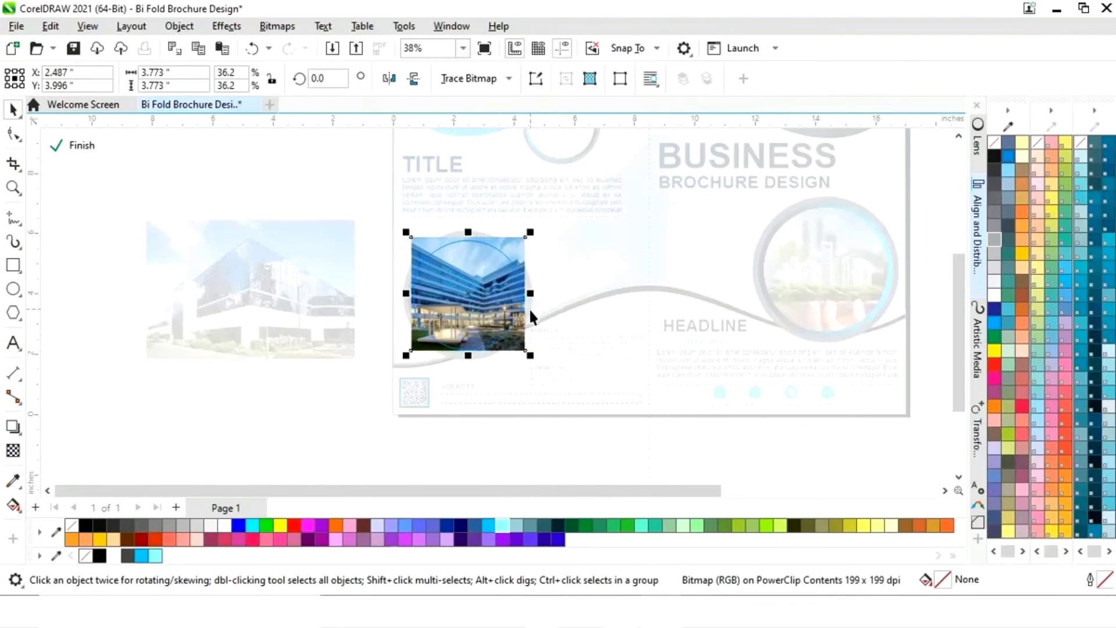
pyautogui.click(81, 146)
pyautogui.click(354, 396)
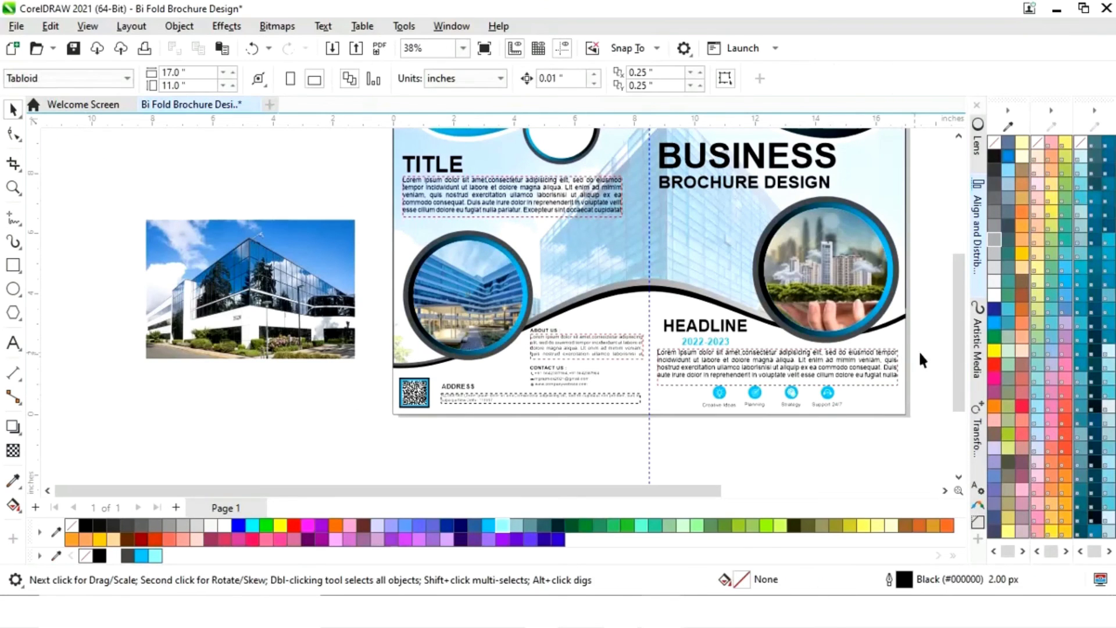
# Step: Shrink the remaining glass office photo to about 2.9 by 1.9 inches and PowerClip it inside the small circle above the title text
pyautogui.scroll(3, 955, 358)
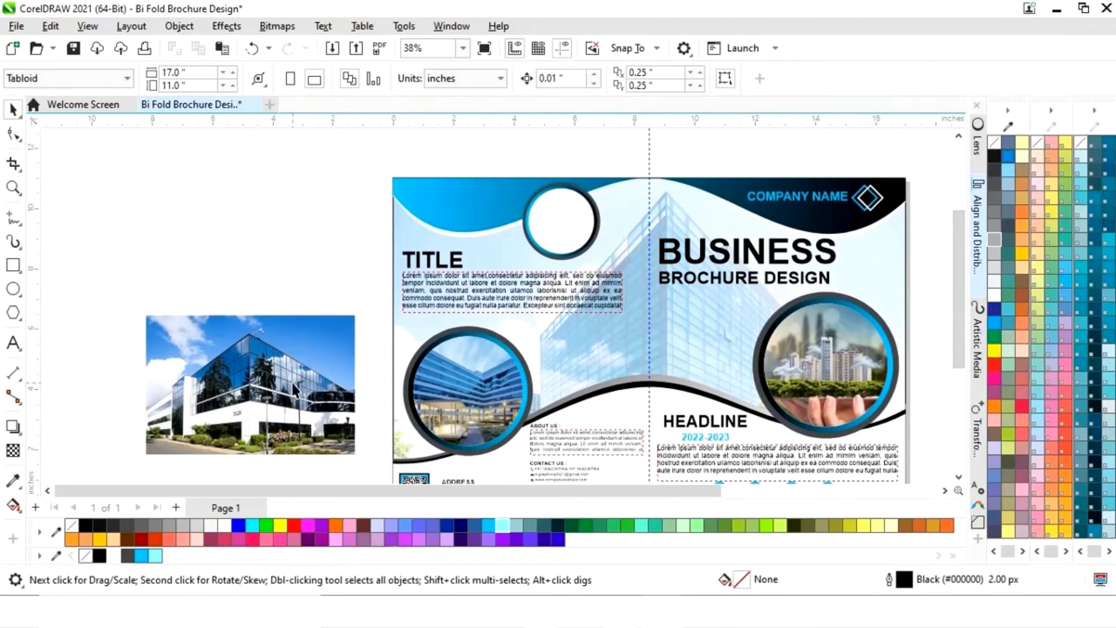
pyautogui.moveTo(295, 391); pyautogui.dragTo(621, 310)
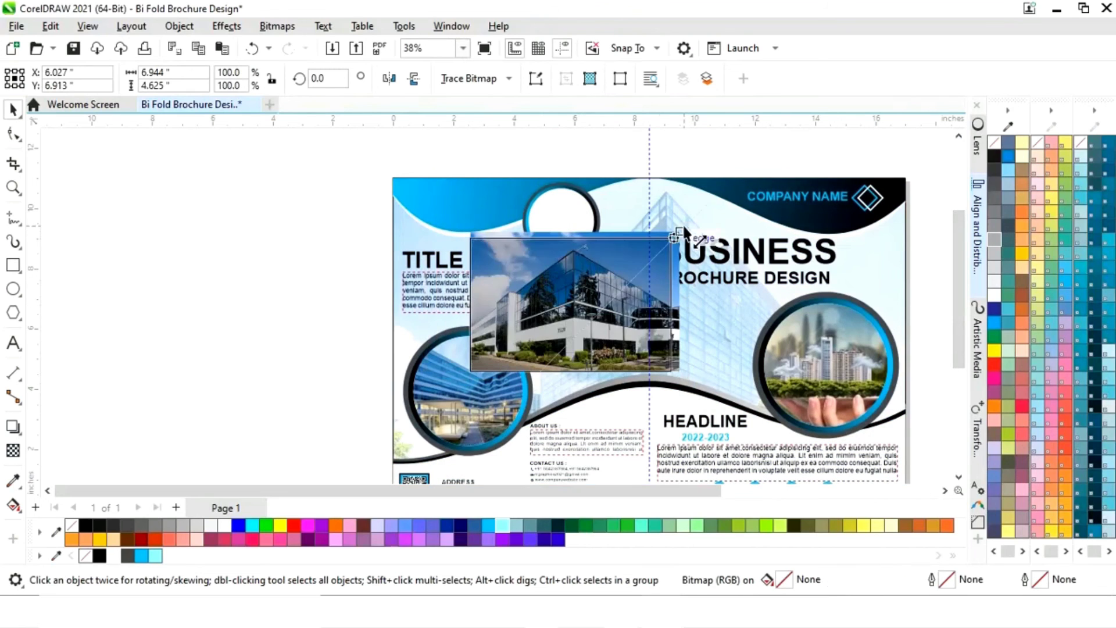
pyautogui.moveTo(677, 234); pyautogui.dragTo(557, 312)
pyautogui.moveTo(543, 353); pyautogui.dragTo(583, 261)
pyautogui.rightClick(585, 262)
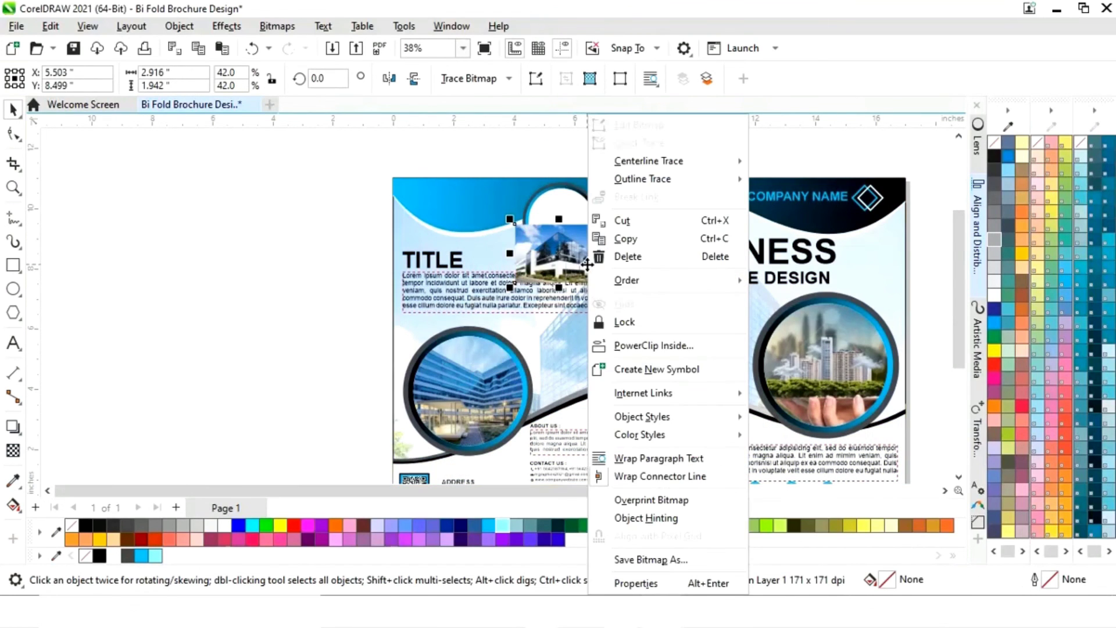
pyautogui.click(645, 346)
pyautogui.click(578, 216)
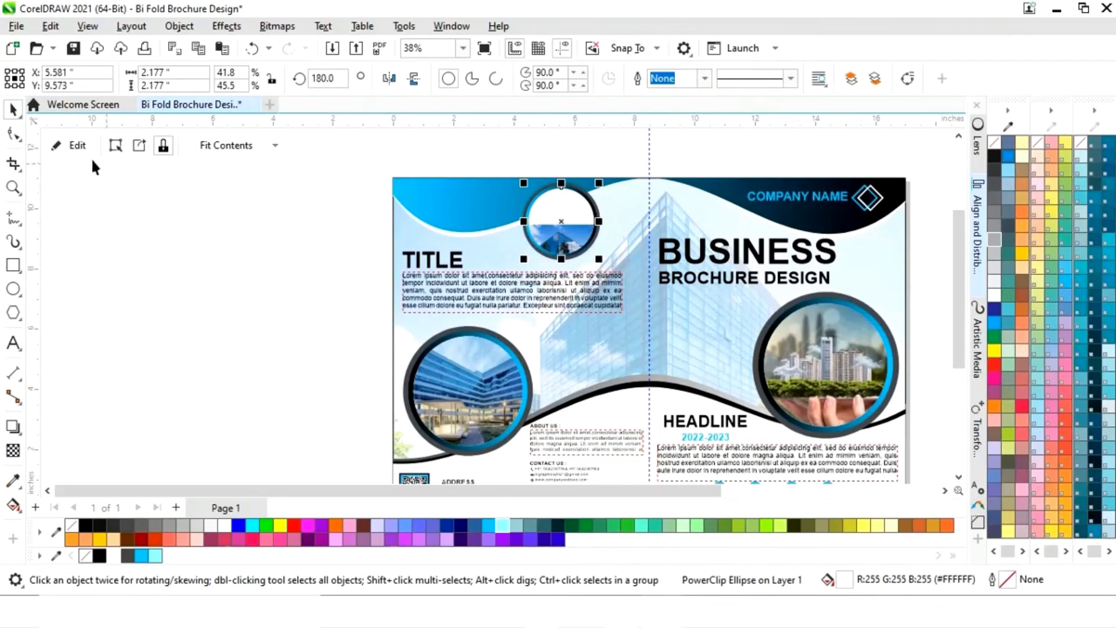
# Step: Move the clipped office photo over the small circle, enlarge it to about 3.3 by 2.2 inches and finish editing
pyautogui.click(74, 146)
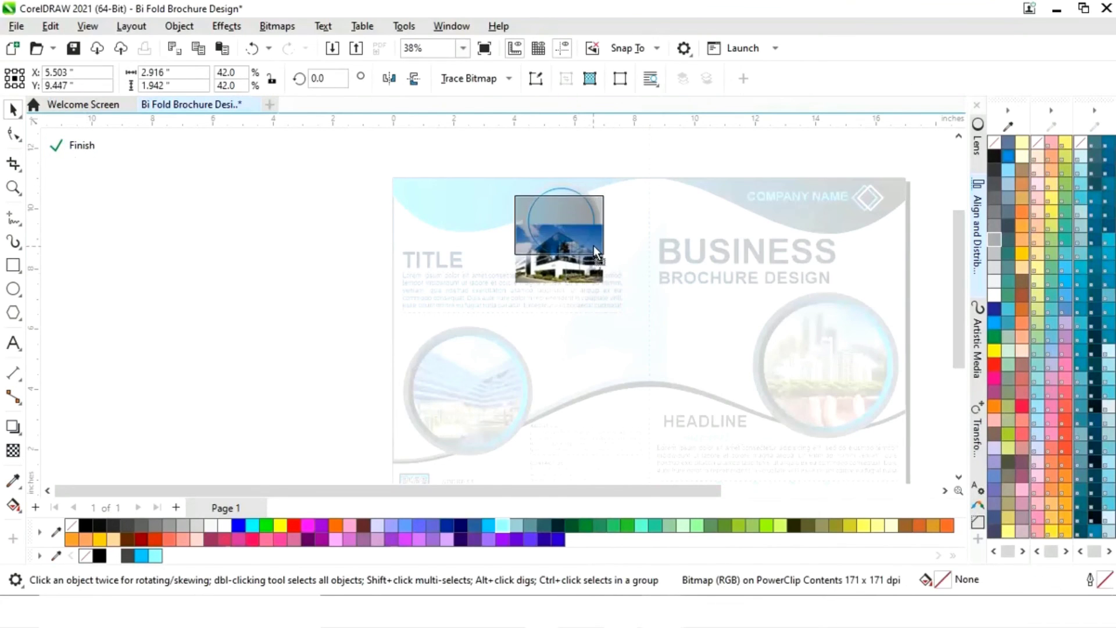
pyautogui.moveTo(594, 246); pyautogui.dragTo(597, 239)
pyautogui.moveTo(610, 252); pyautogui.dragTo(619, 265)
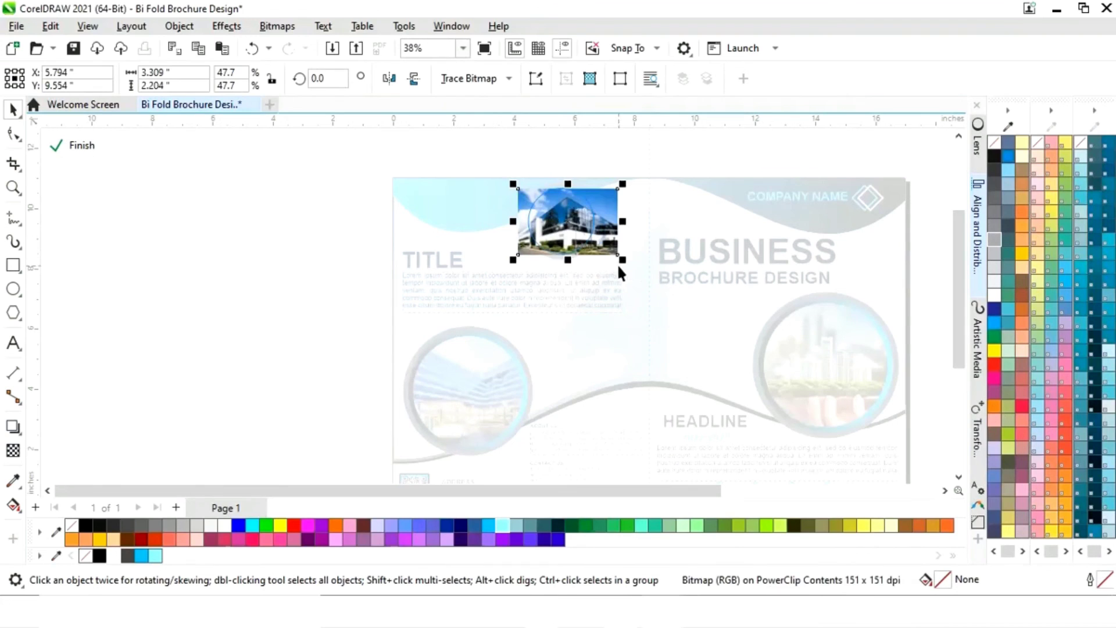
pyautogui.click(78, 149)
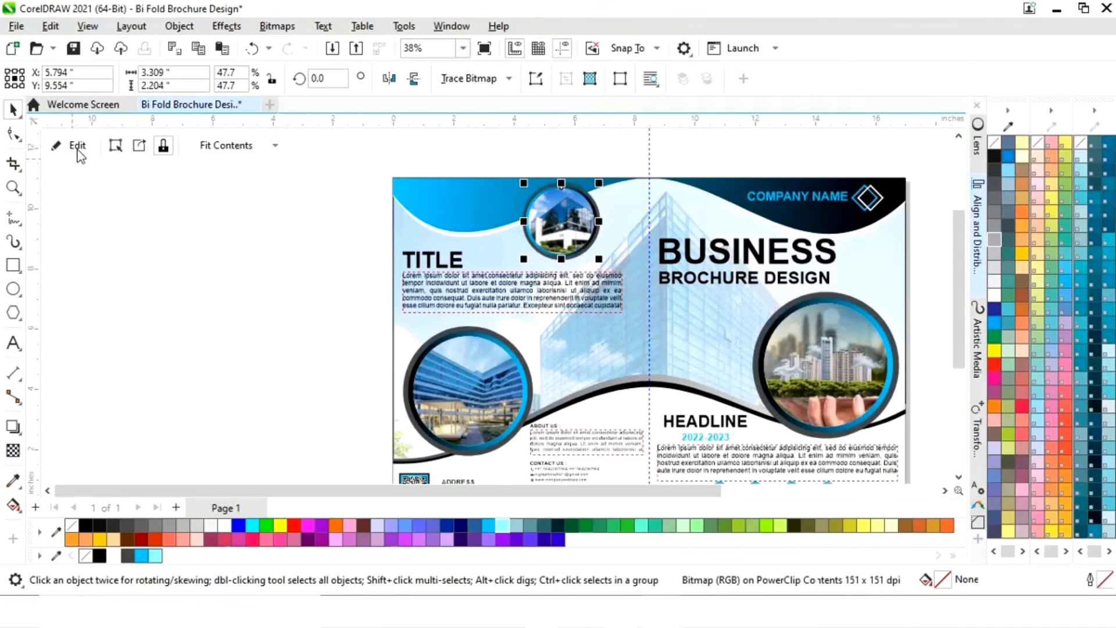
pyautogui.click(152, 242)
# Step: Remove the outline from the 17 by 11 inch page background rectangle and deselect it
pyautogui.hotkey('shift', 'F4')
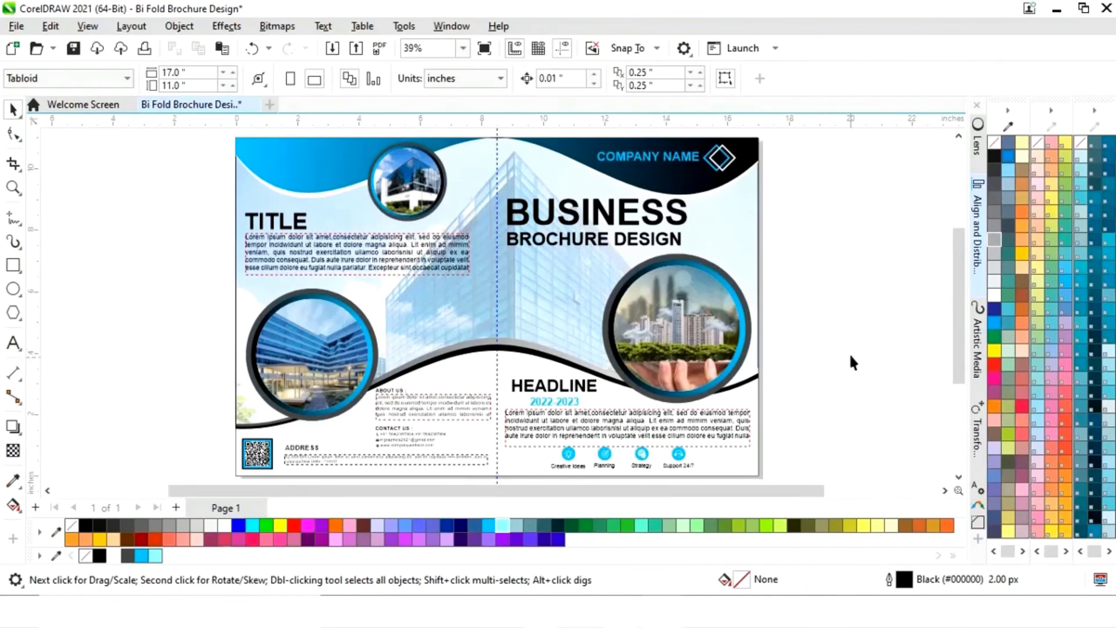
pyautogui.click(759, 259)
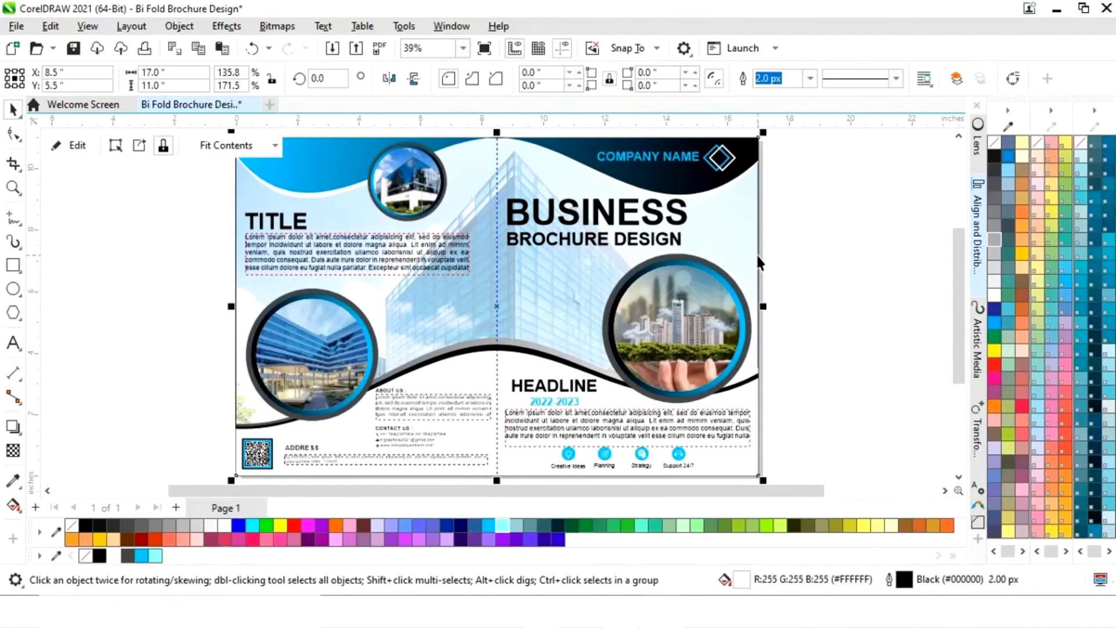
pyautogui.rightClick(85, 555)
pyautogui.click(862, 375)
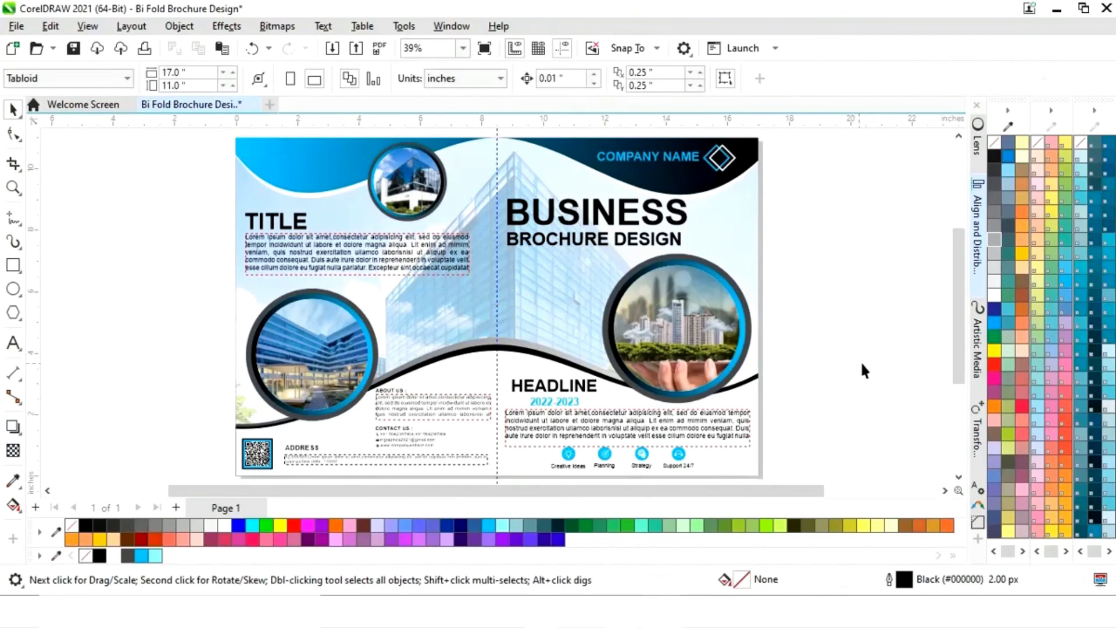